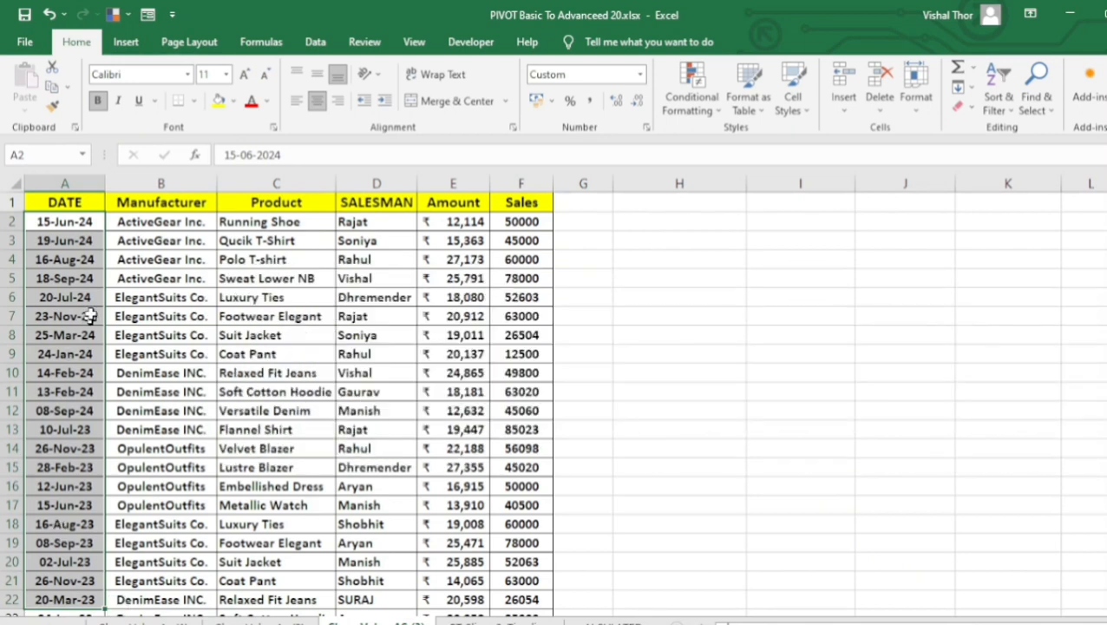
# Examine the dates, manufacturers and products in the source sales data.
pyautogui.moveTo(56, 223); pyautogui.dragTo(76, 486)
pyautogui.click(147, 219)
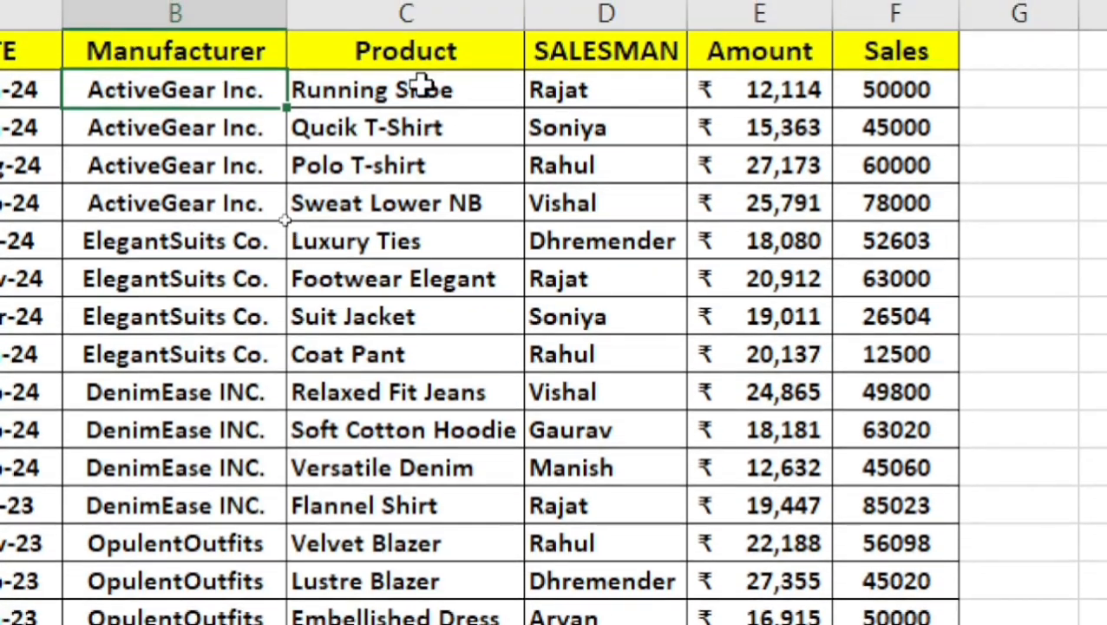
pyautogui.moveTo(434, 98); pyautogui.dragTo(414, 582)
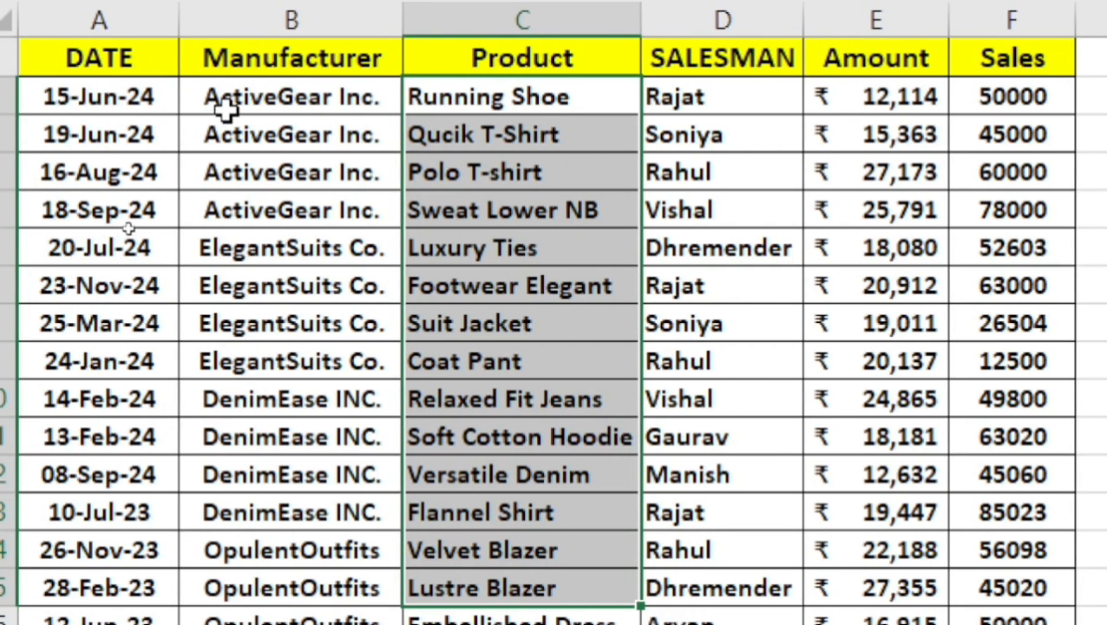
pyautogui.moveTo(484, 99); pyautogui.dragTo(538, 250)
pyautogui.click(246, 295)
pyautogui.moveTo(527, 324); pyautogui.dragTo(563, 549)
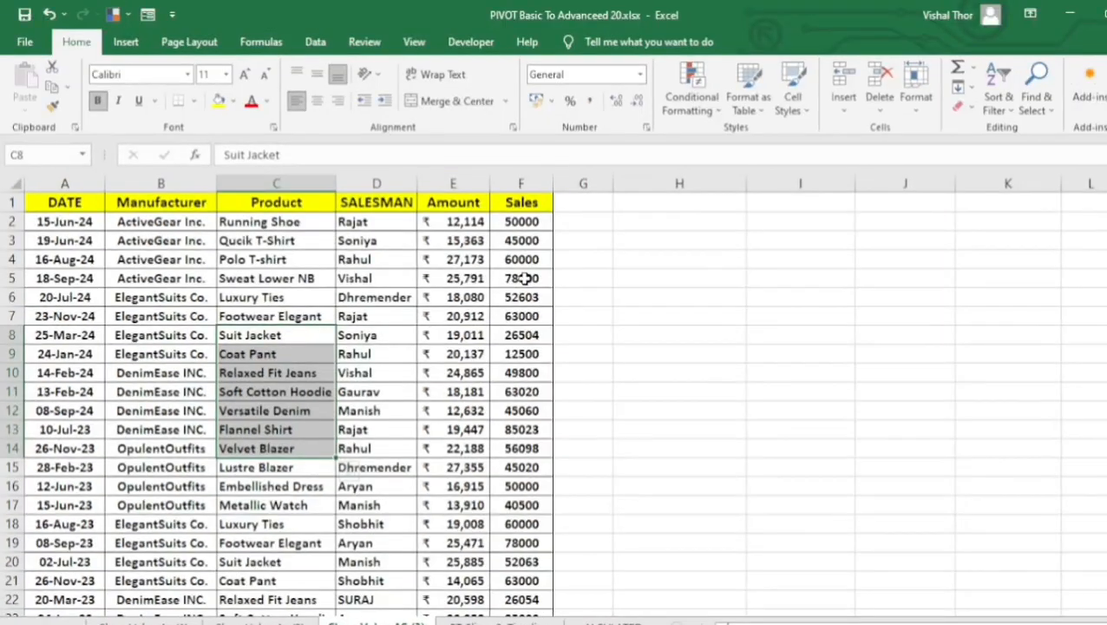
pyautogui.click(404, 268)
pyautogui.click(697, 367)
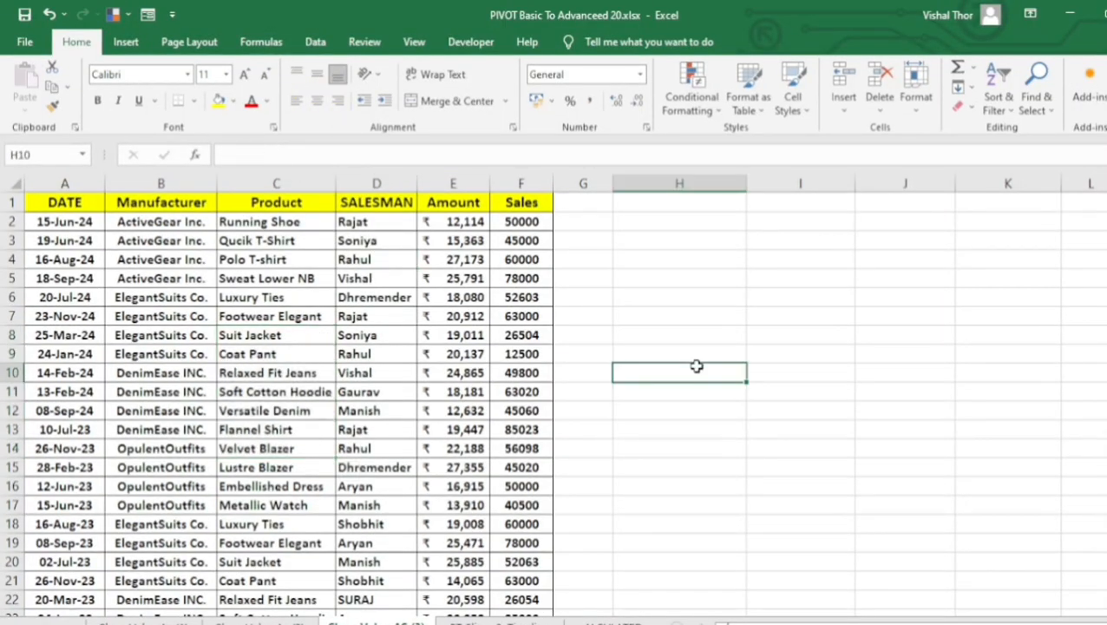
# Insert a PivotTable from the sales data range A1:F23, placed in the existing worksheet at cell H2.
pyautogui.click(452, 336)
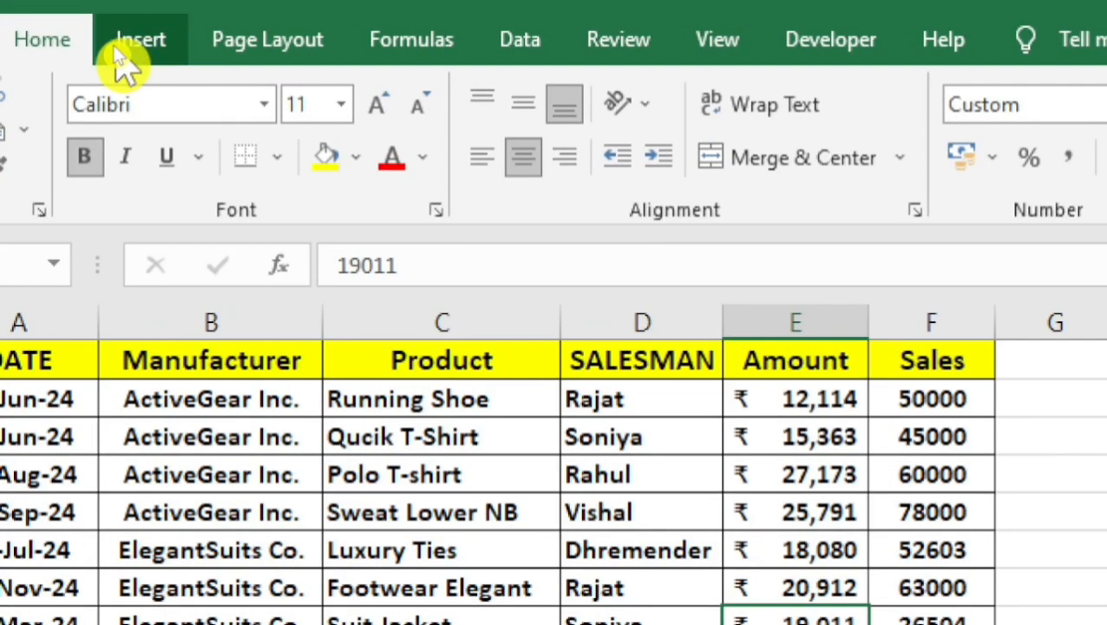
pyautogui.click(123, 43)
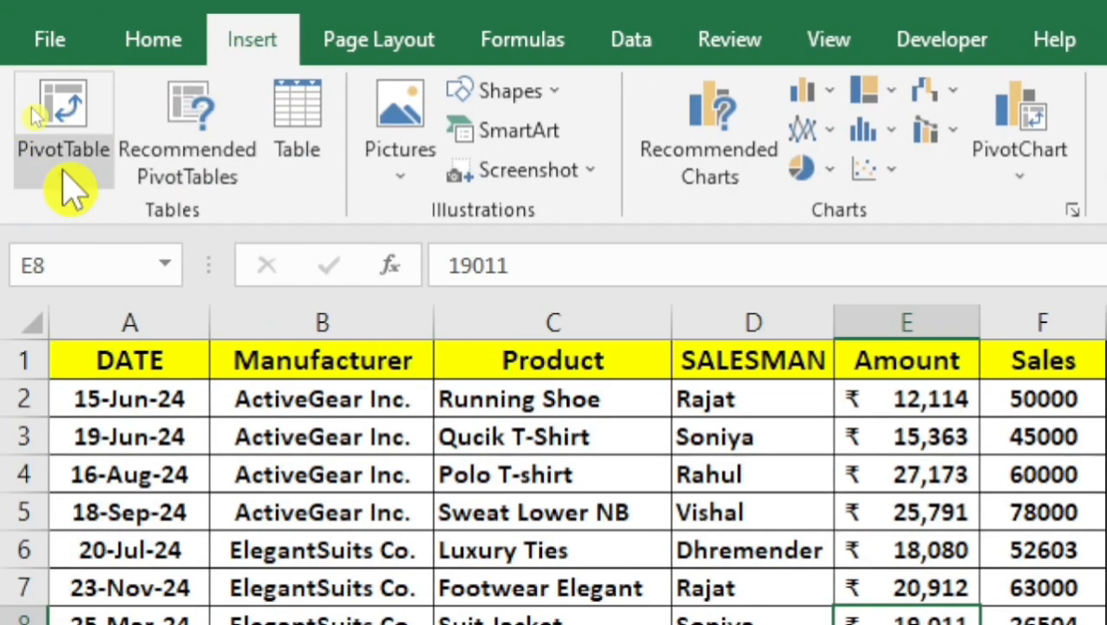
pyautogui.click(64, 172)
pyautogui.click(196, 214)
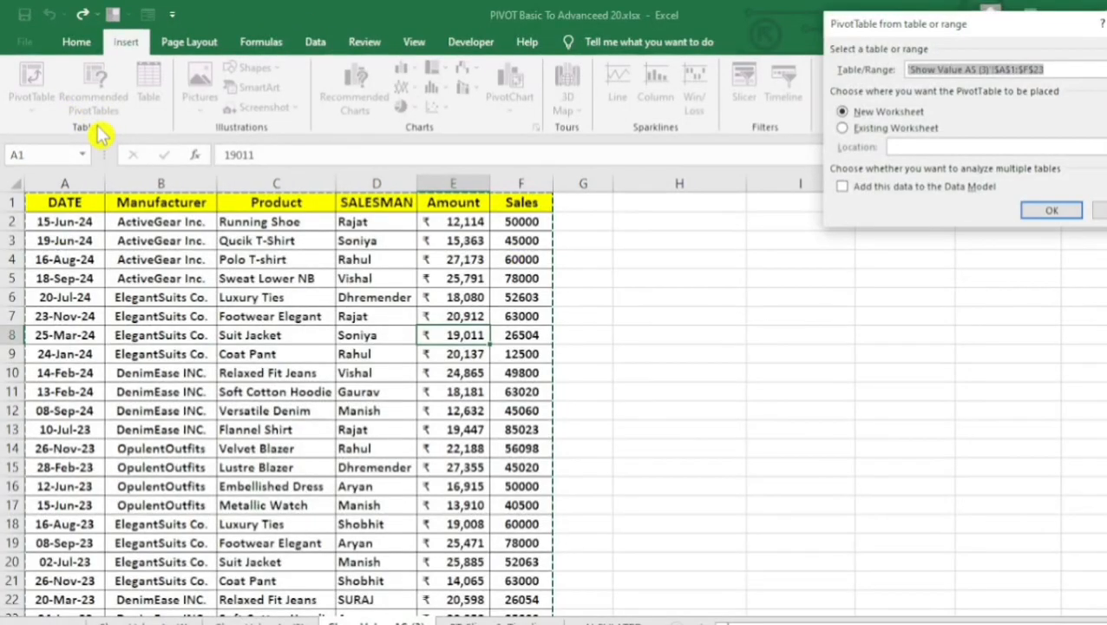
pyautogui.moveTo(890, 28); pyautogui.dragTo(847, 99)
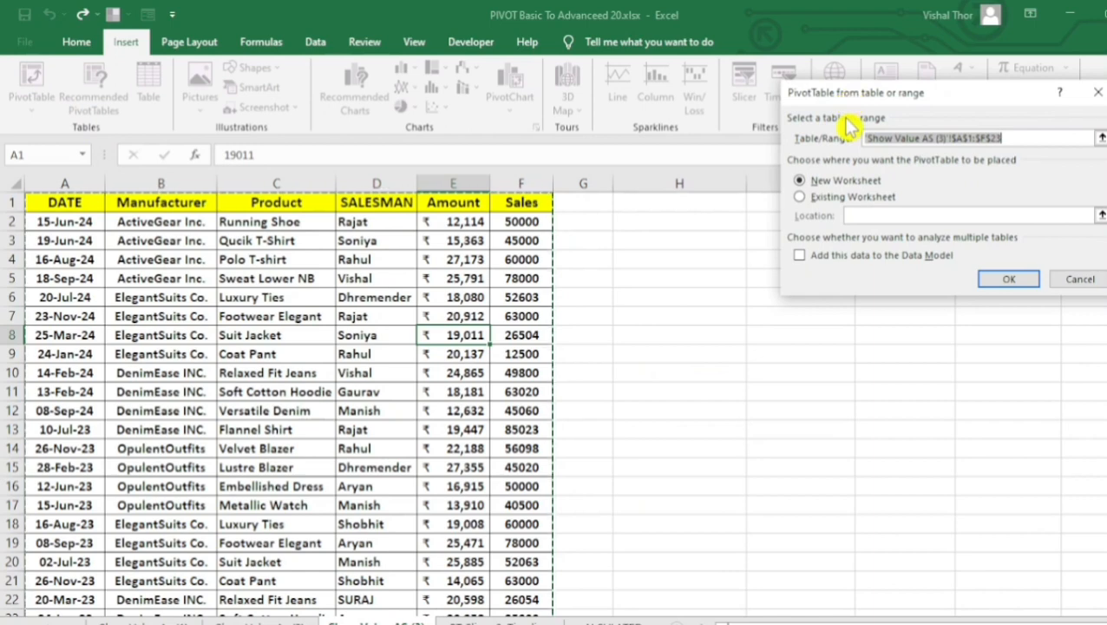
pyautogui.click(801, 198)
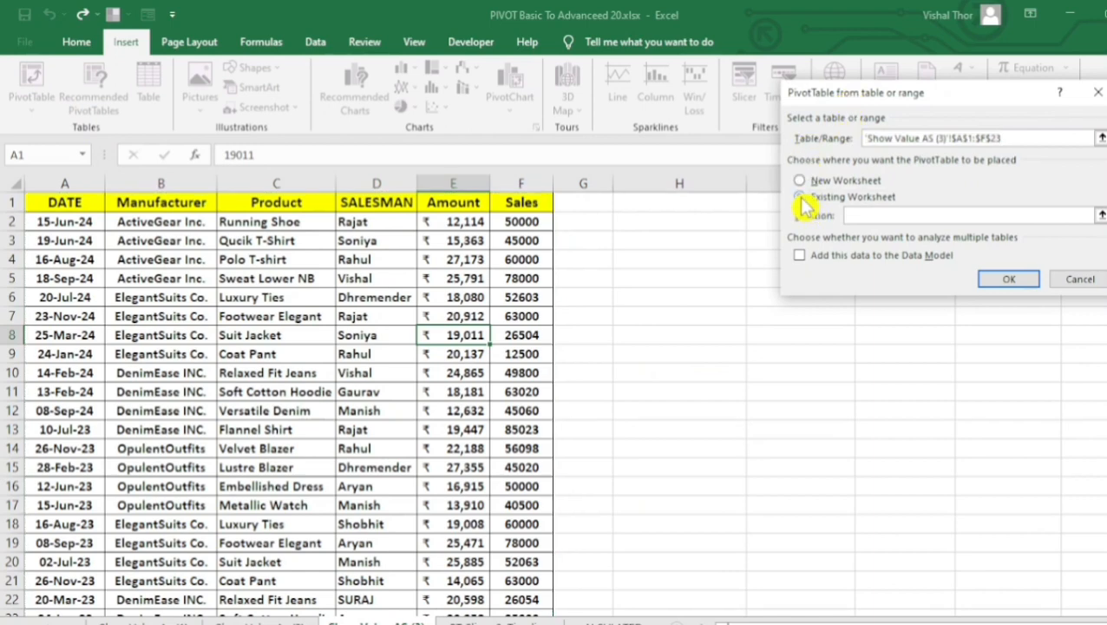
pyautogui.click(631, 222)
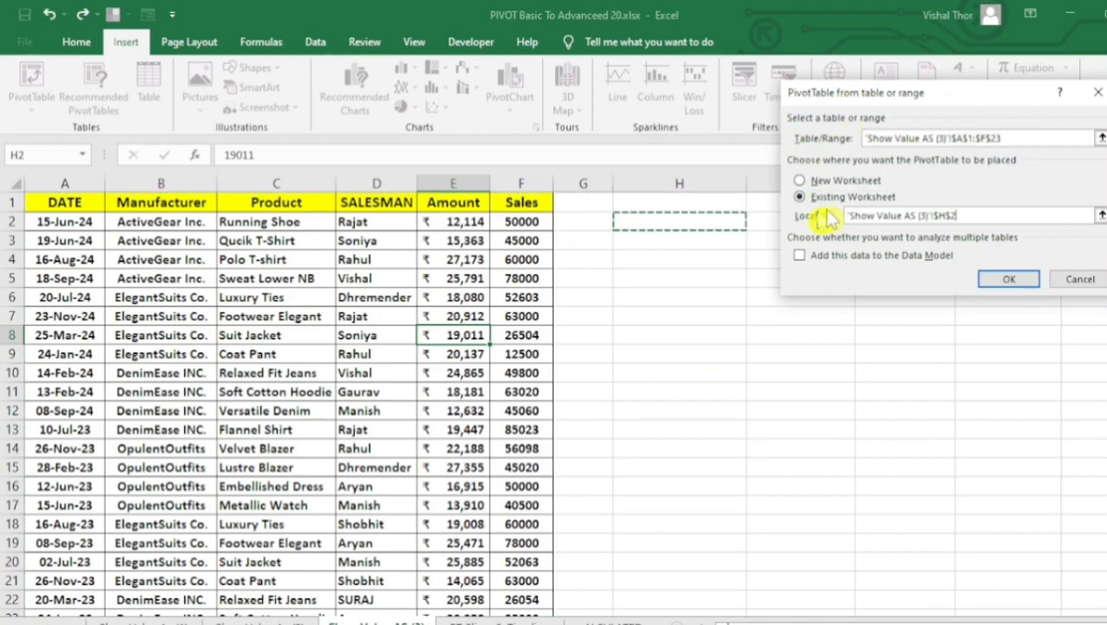
pyautogui.click(990, 278)
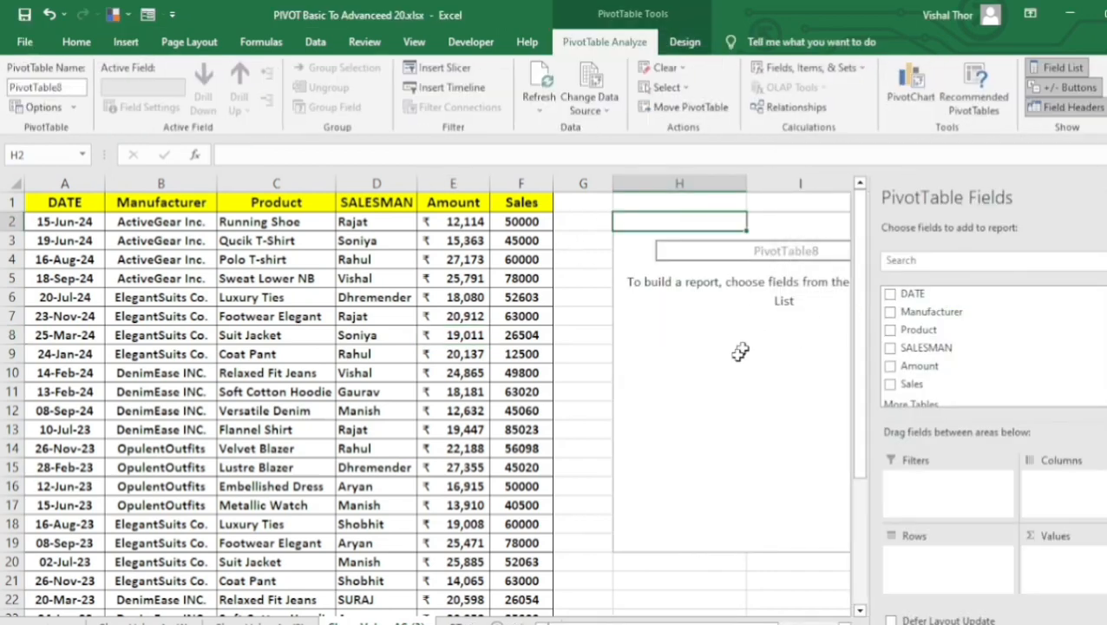
# Add the Manufacturer field to the pivot table's Rows area and the Amount field to its Values area.
pyautogui.moveTo(664, 619); pyautogui.dragTo(704, 616)
pyautogui.moveTo(929, 312); pyautogui.dragTo(903, 353)
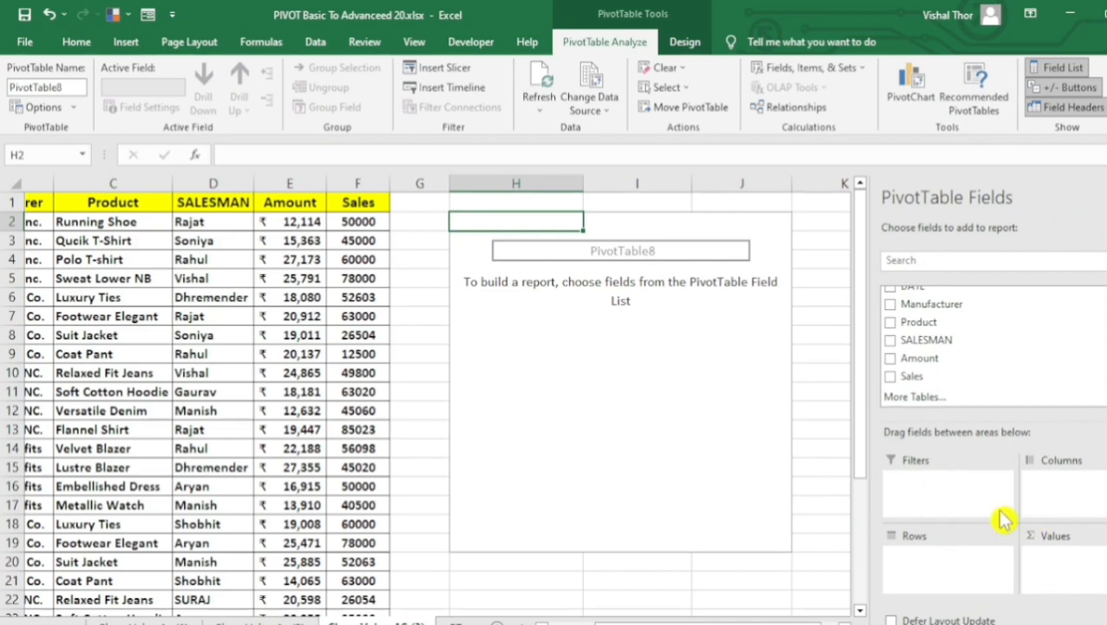
pyautogui.moveTo(917, 308); pyautogui.dragTo(933, 572)
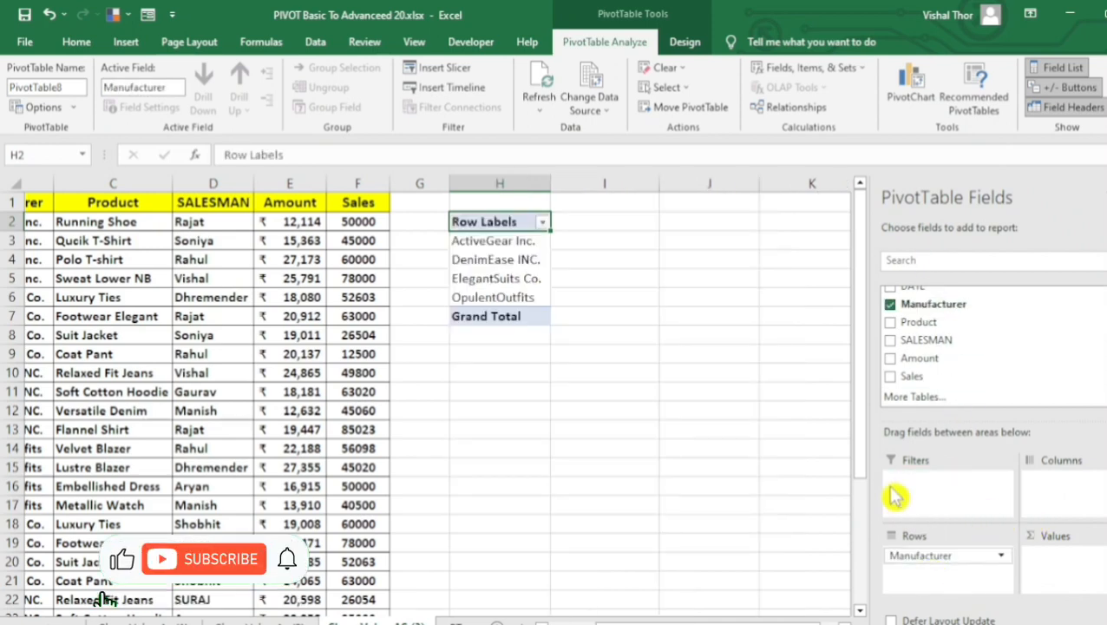
pyautogui.moveTo(916, 359); pyautogui.dragTo(1074, 577)
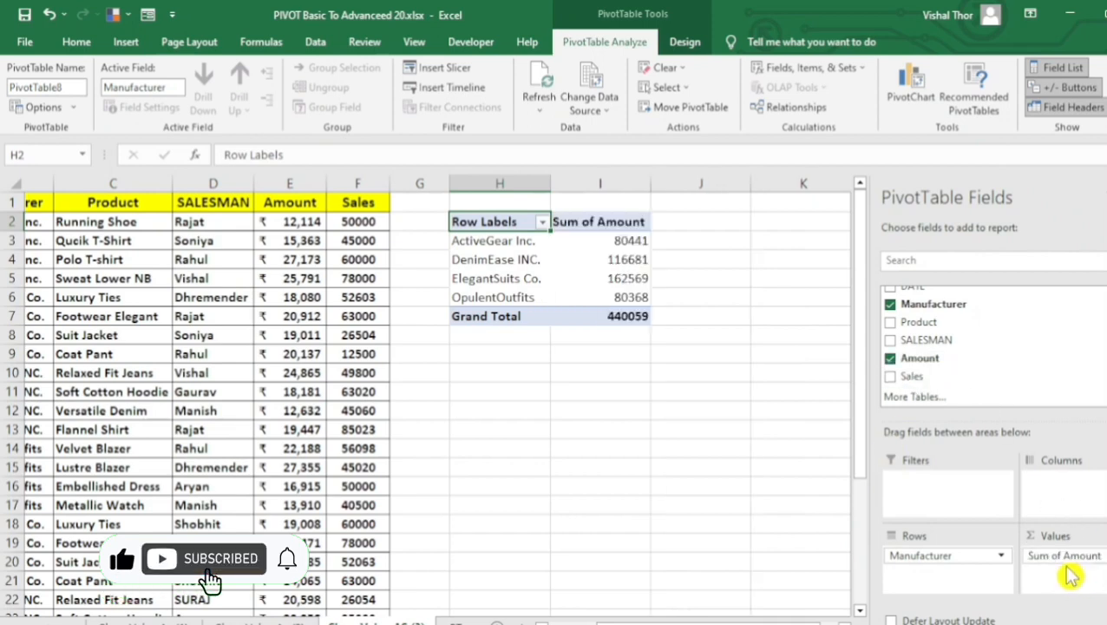
# Examine the manufacturers and their summed amounts in the pivot table.
pyautogui.click(478, 259)
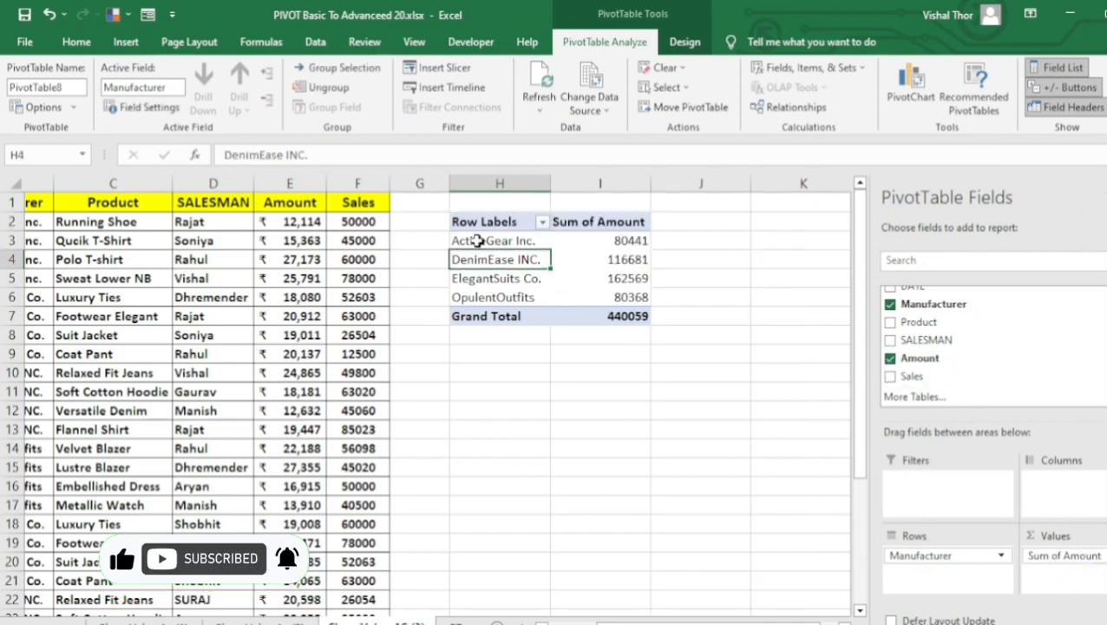
pyautogui.click(476, 240)
pyautogui.click(477, 260)
pyautogui.click(602, 243)
pyautogui.click(608, 278)
pyautogui.click(611, 246)
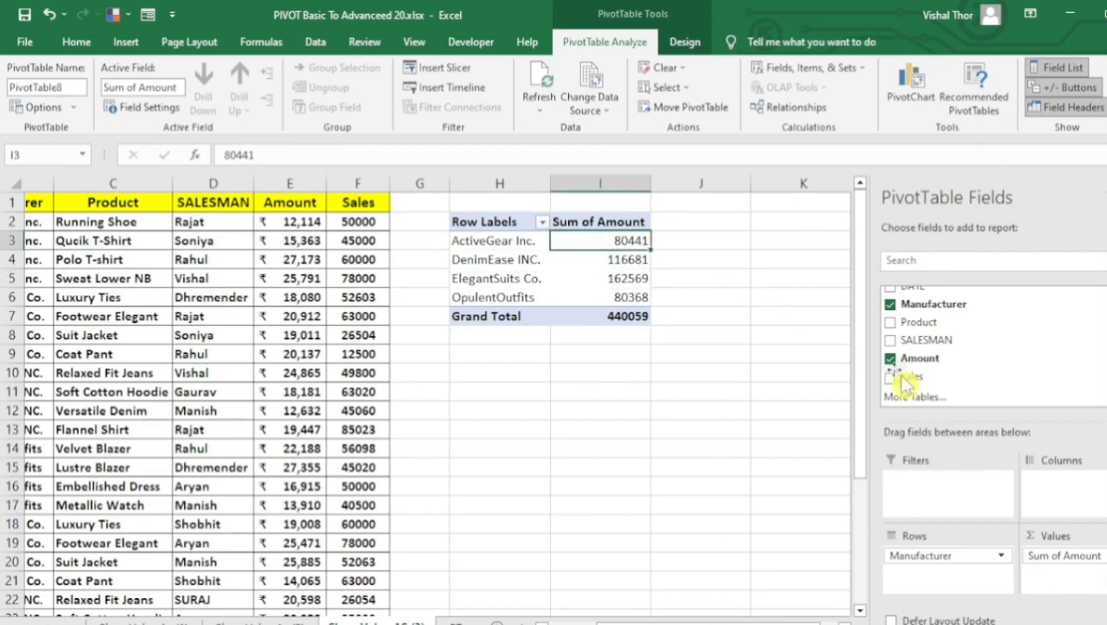
# Add Amount to the Values area a second time and open the % Of calculation settings for the second amount column.
pyautogui.moveTo(913, 359); pyautogui.dragTo(1061, 587)
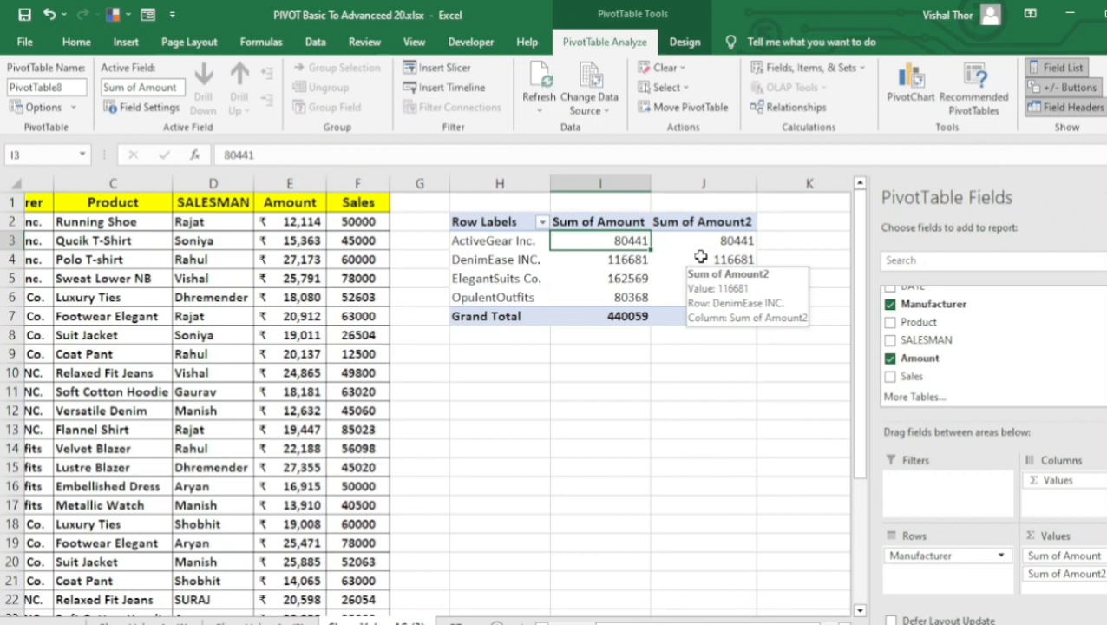
pyautogui.click(700, 259)
pyautogui.rightClick(704, 265)
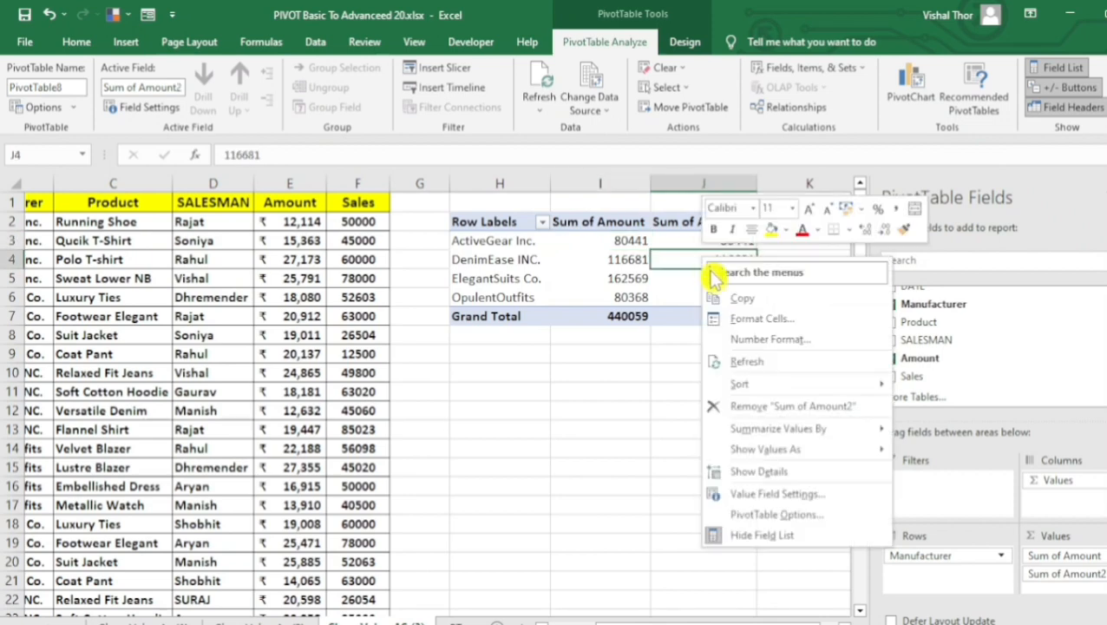
pyautogui.moveTo(762, 449)
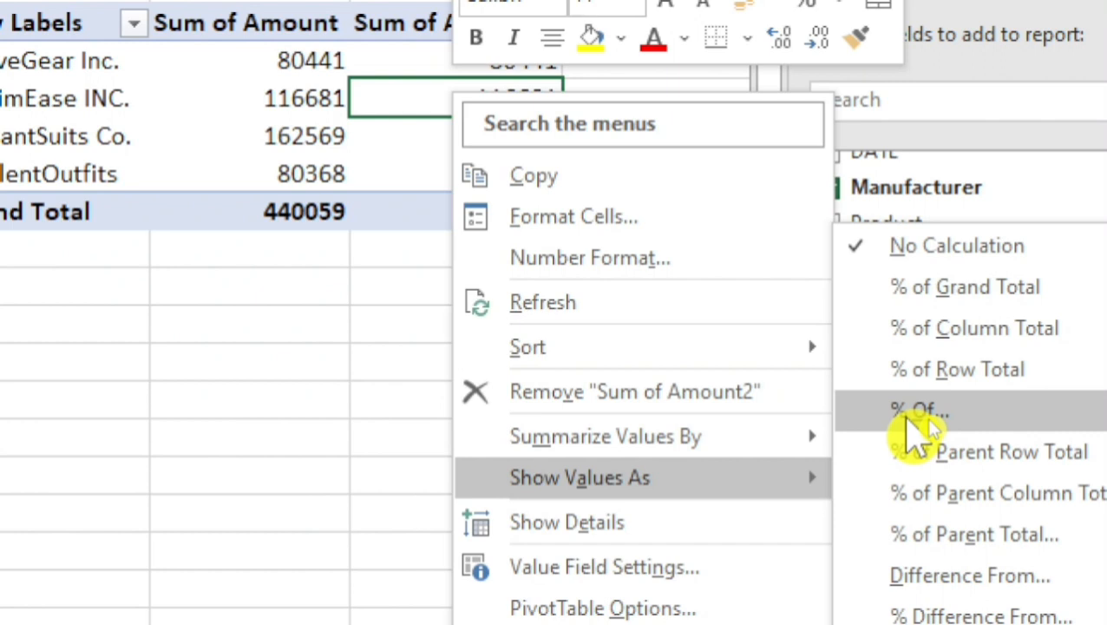
pyautogui.click(946, 418)
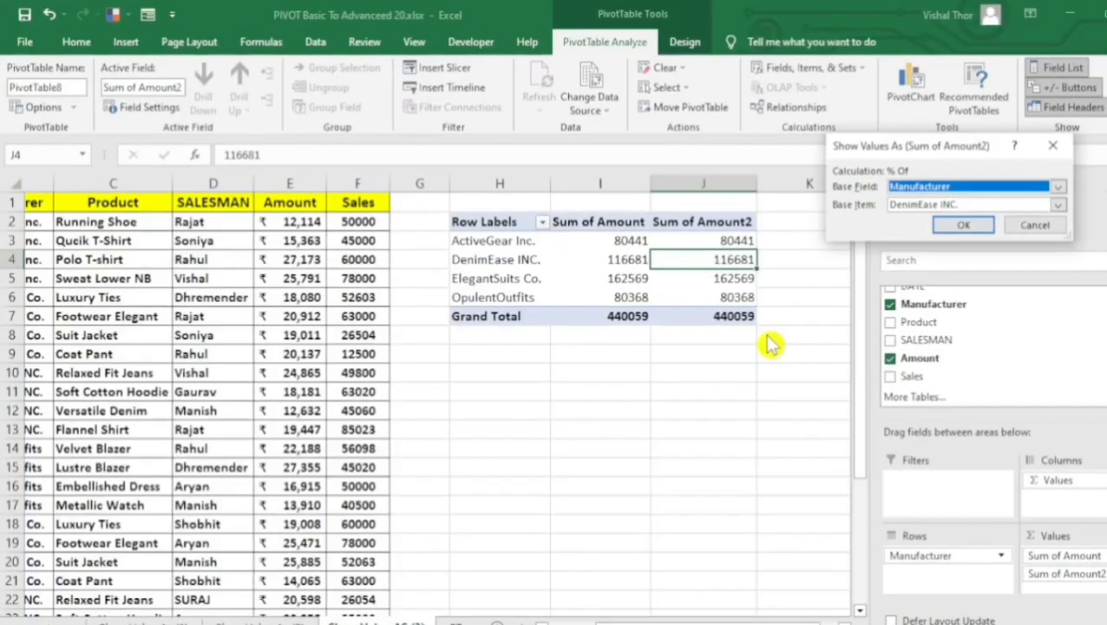
pyautogui.moveTo(894, 149); pyautogui.dragTo(682, 298)
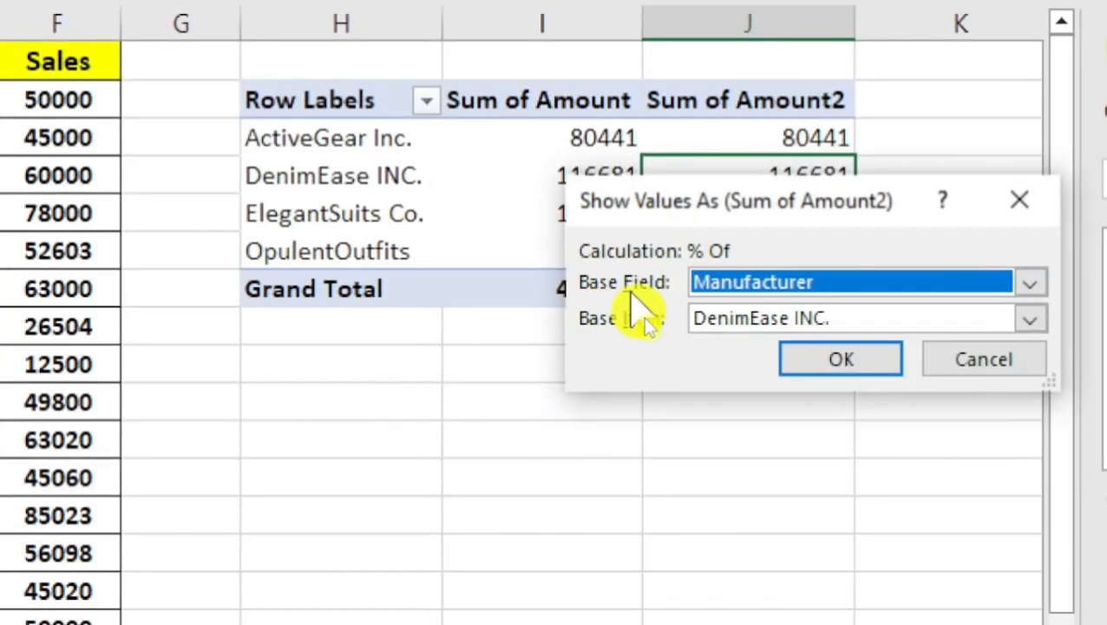
# Show the second amount column as a percentage of base field Manufacturer, base item DenimEase INC.
pyautogui.click(1024, 287)
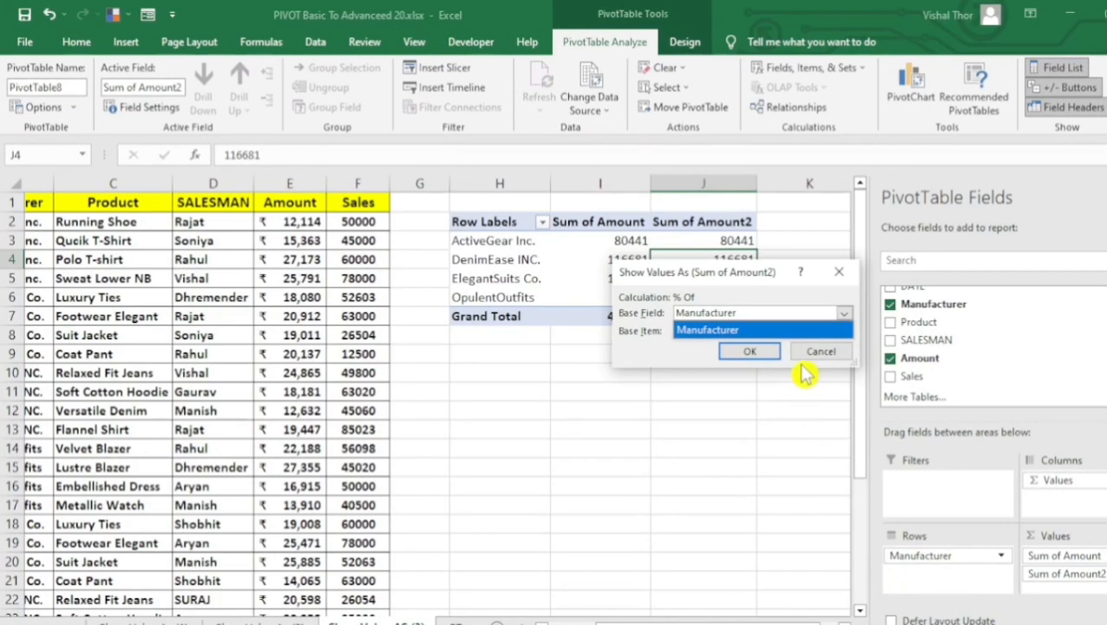
pyautogui.click(835, 324)
pyautogui.click(835, 319)
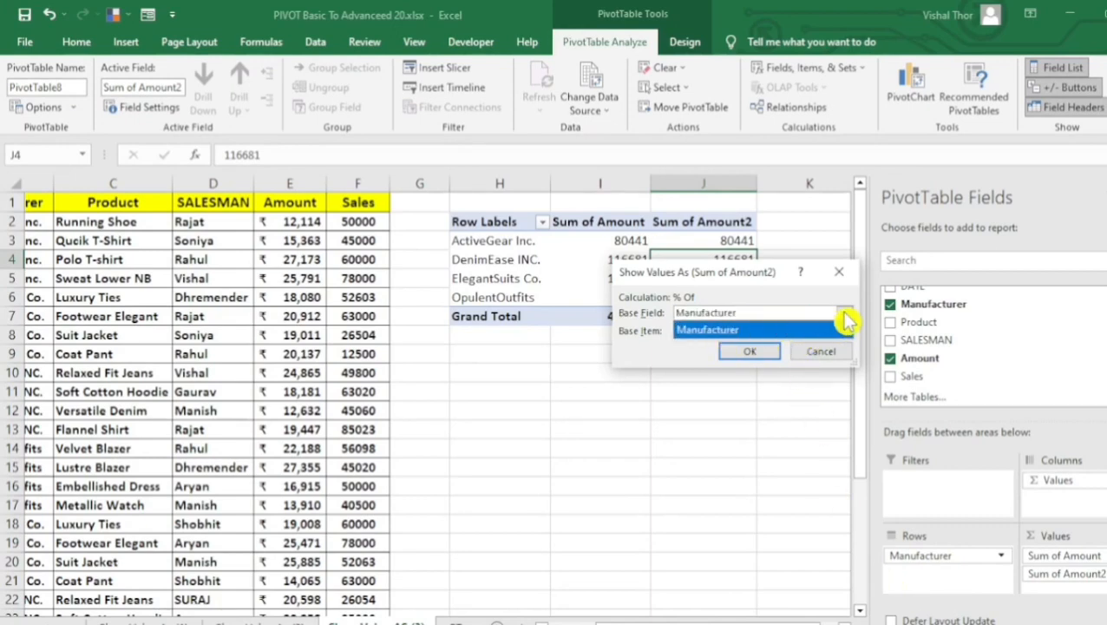
pyautogui.click(846, 319)
pyautogui.click(842, 315)
pyautogui.click(841, 318)
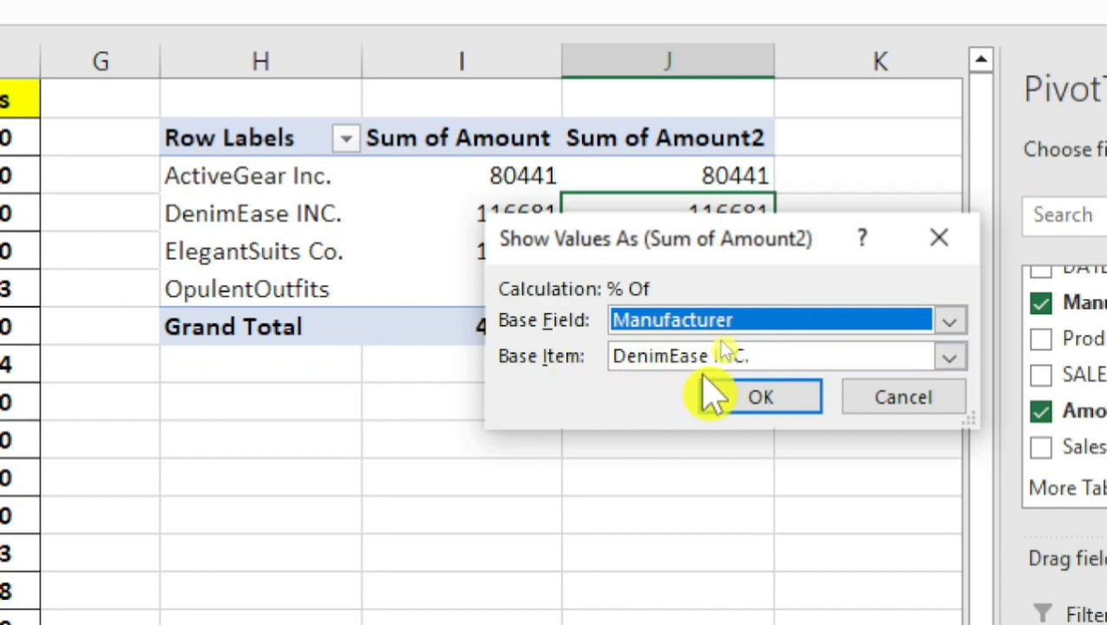
pyautogui.click(952, 358)
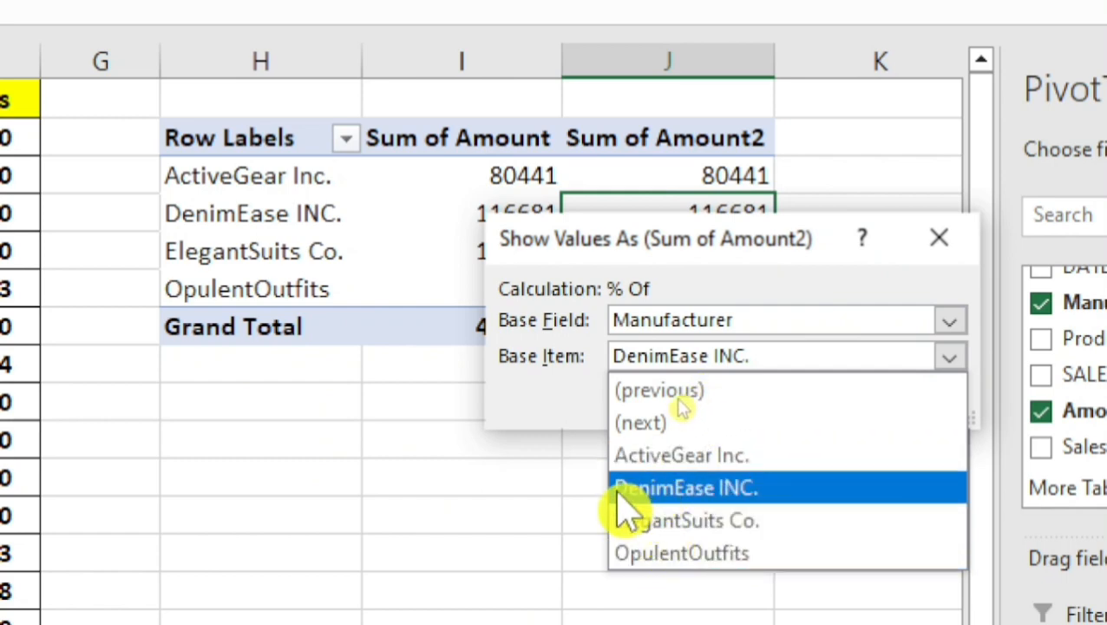
pyautogui.click(687, 489)
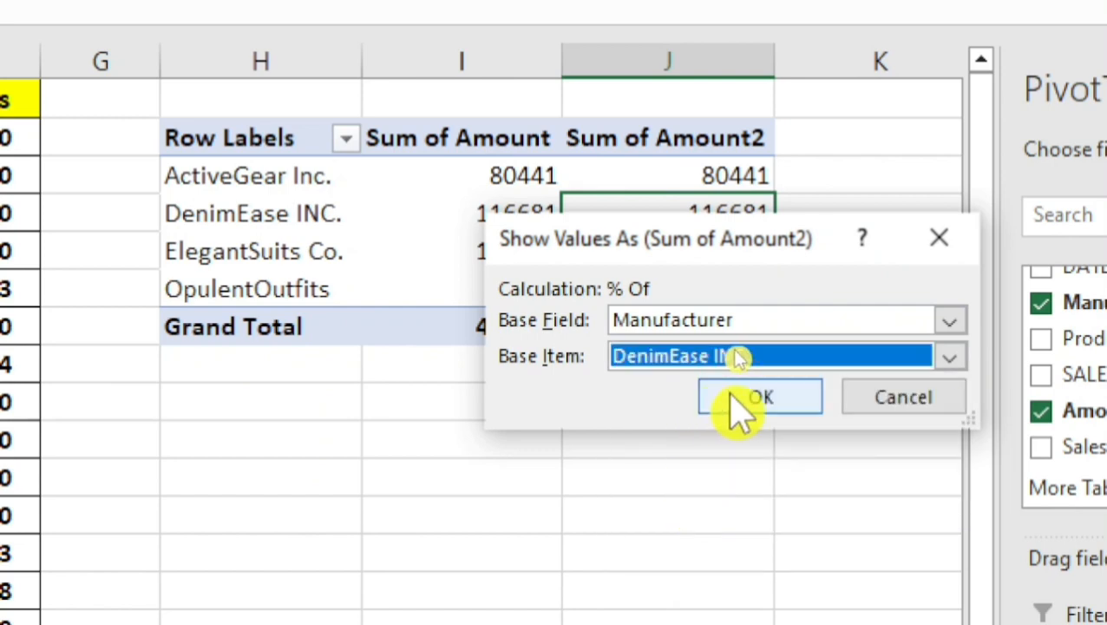
pyautogui.click(737, 404)
# Compare the manufacturers' amounts with their percentages, using the DenimEase INC. row as the reference.
pyautogui.click(695, 249)
pyautogui.moveTo(729, 161); pyautogui.dragTo(732, 292)
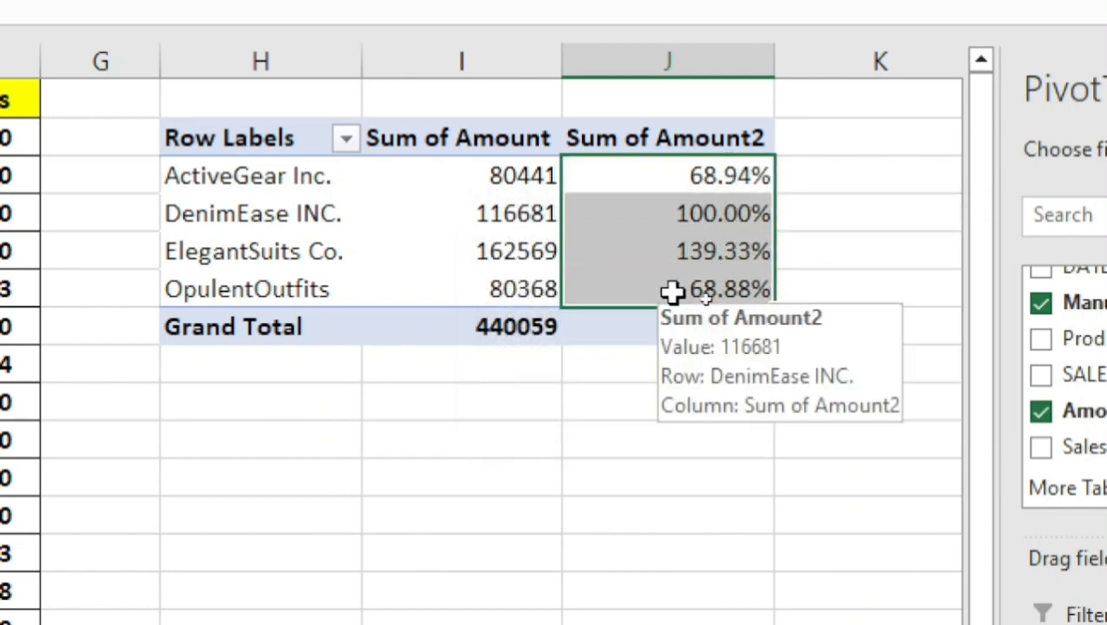
pyautogui.click(388, 218)
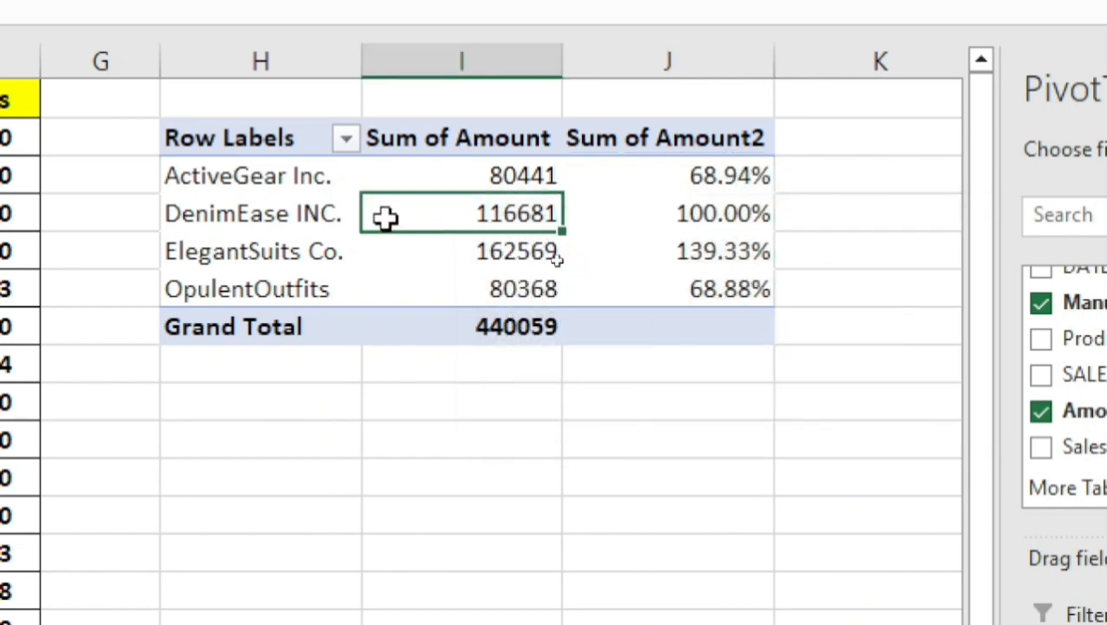
pyautogui.click(250, 219)
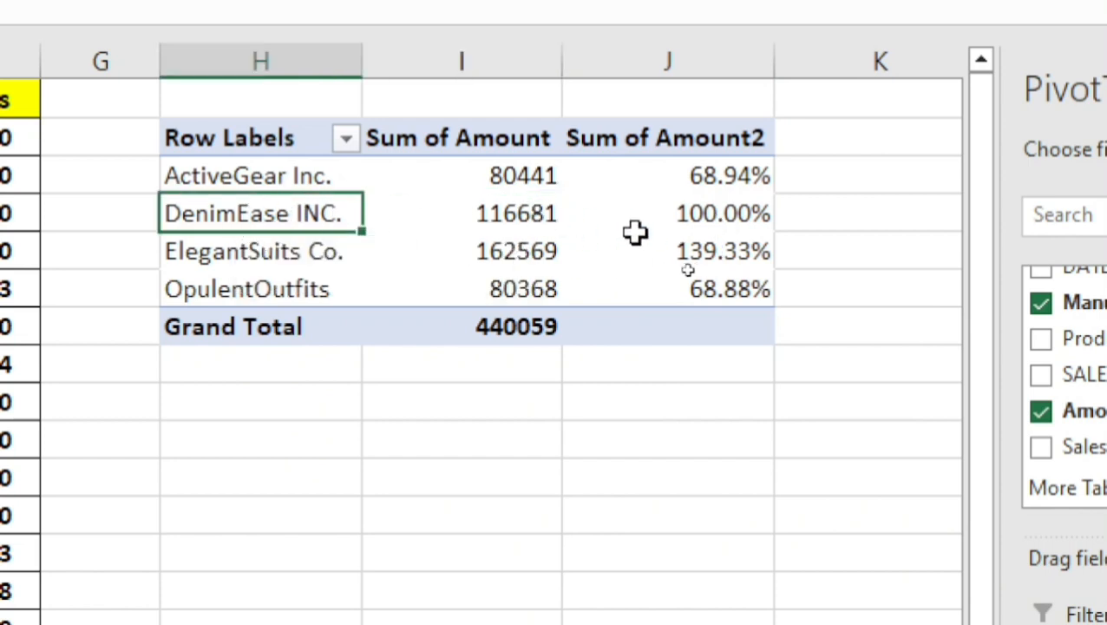
pyautogui.click(740, 215)
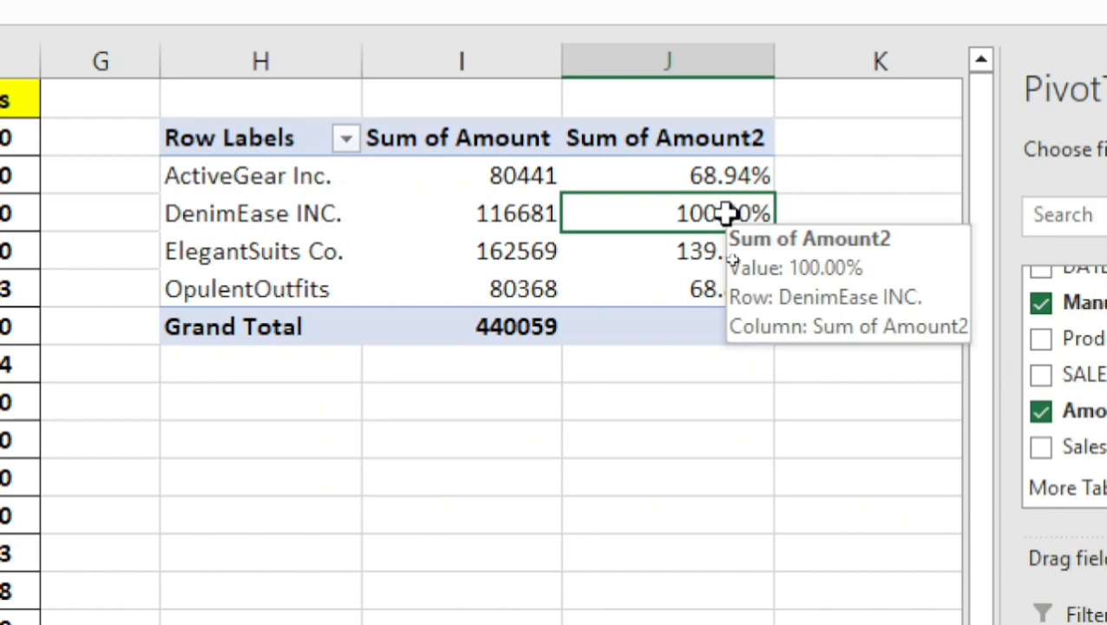
pyautogui.click(511, 207)
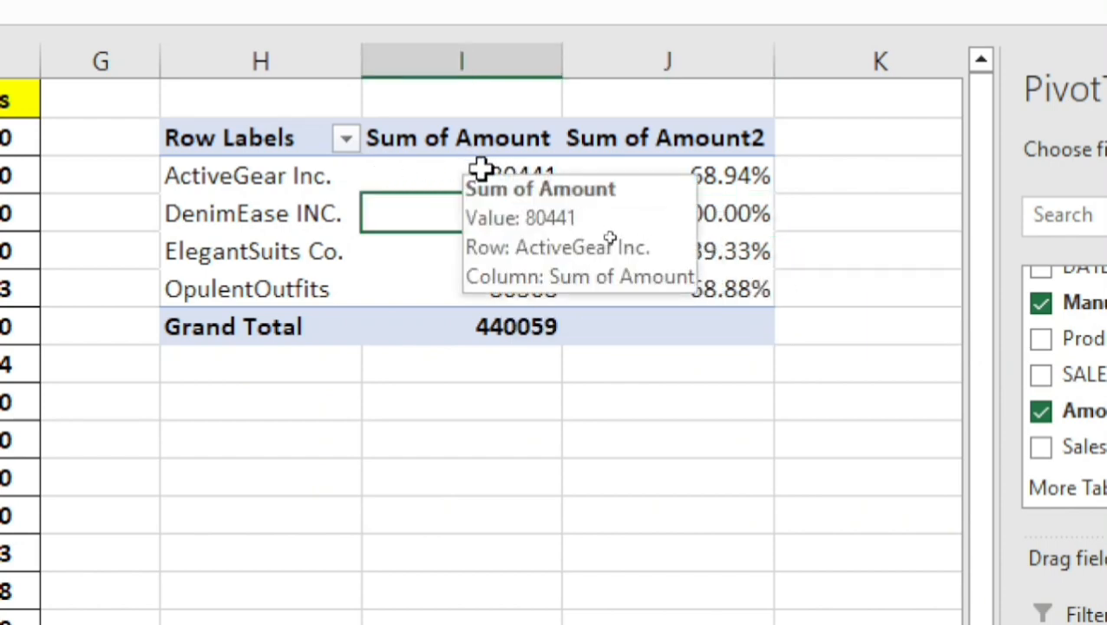
pyautogui.click(482, 169)
pyautogui.click(720, 171)
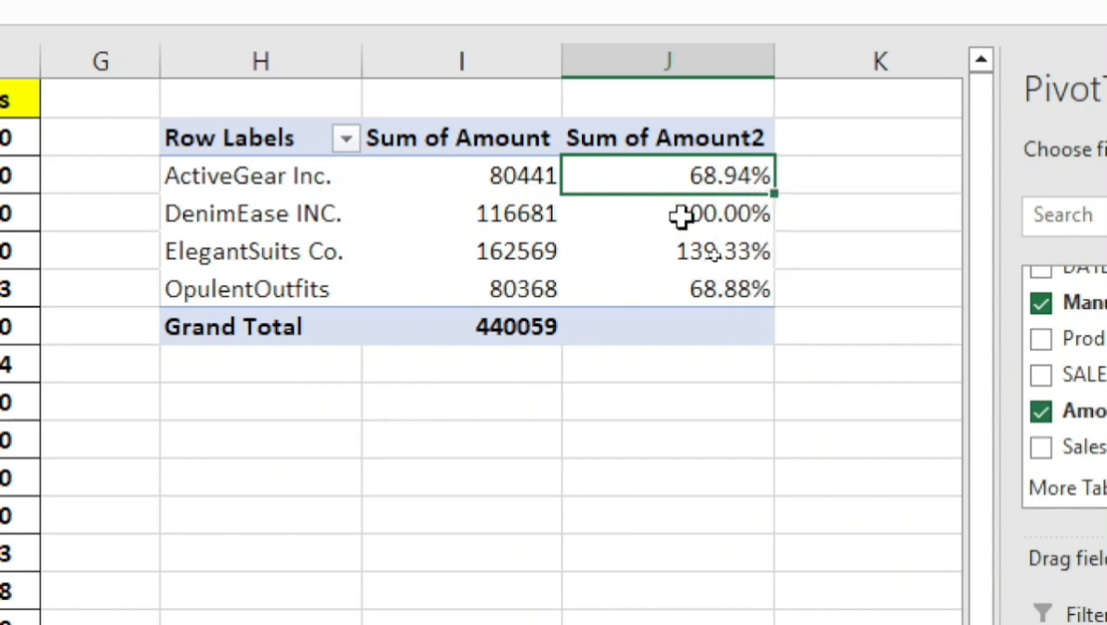
# In cell I9, calculate ActiveGear Inc.'s amount divided by DenimEase INC.'s amount times 100, referencing the pivot table cells.
pyautogui.click(445, 403)
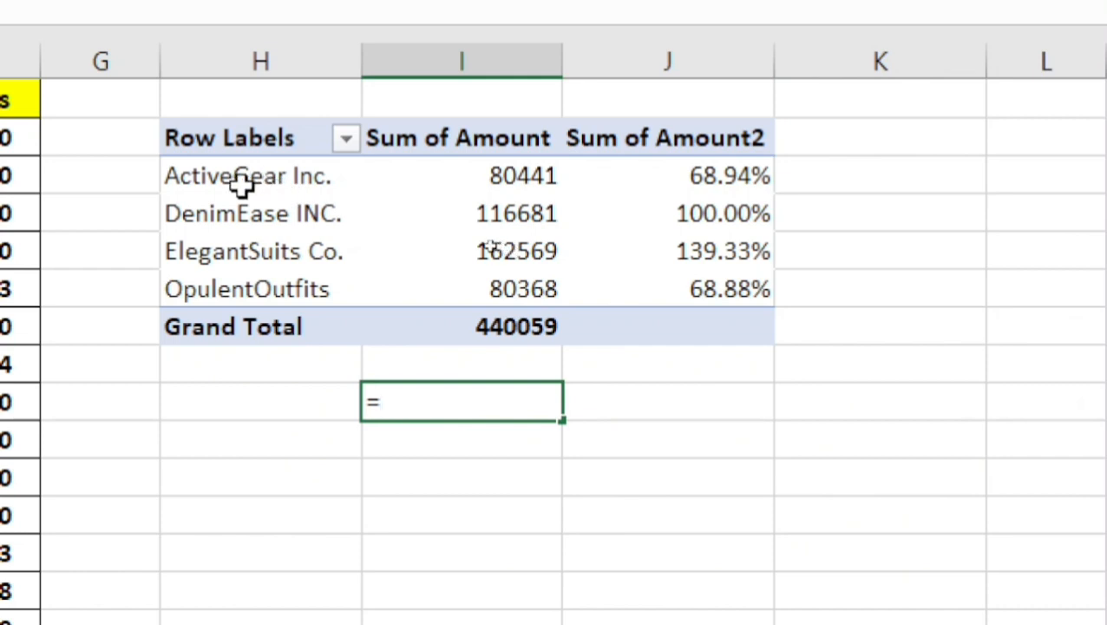
pyautogui.click(531, 177)
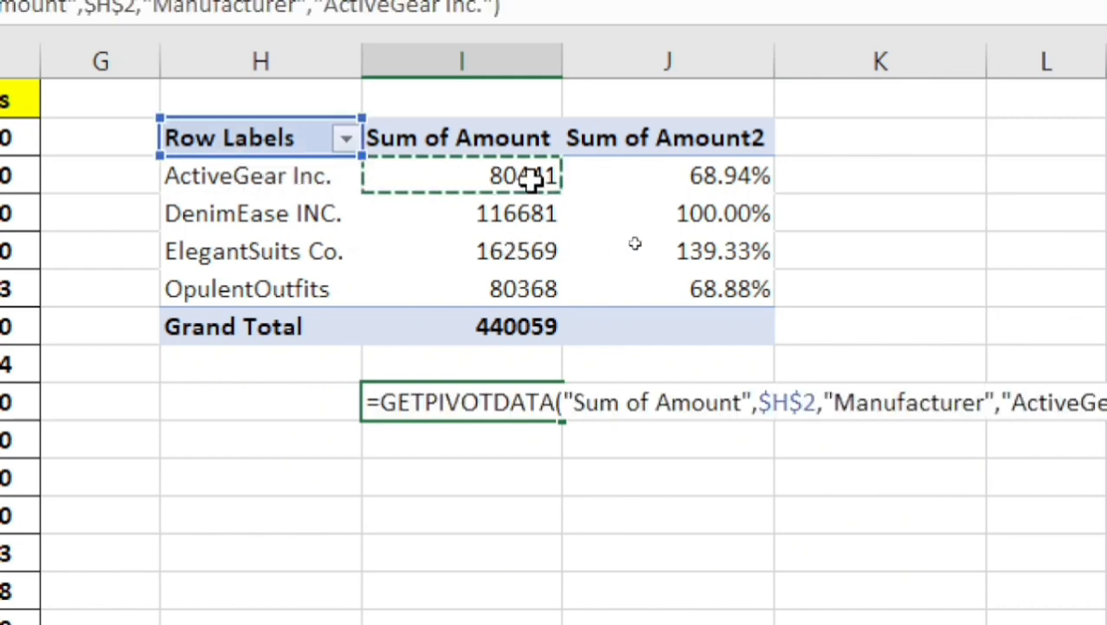
pyautogui.write('/')
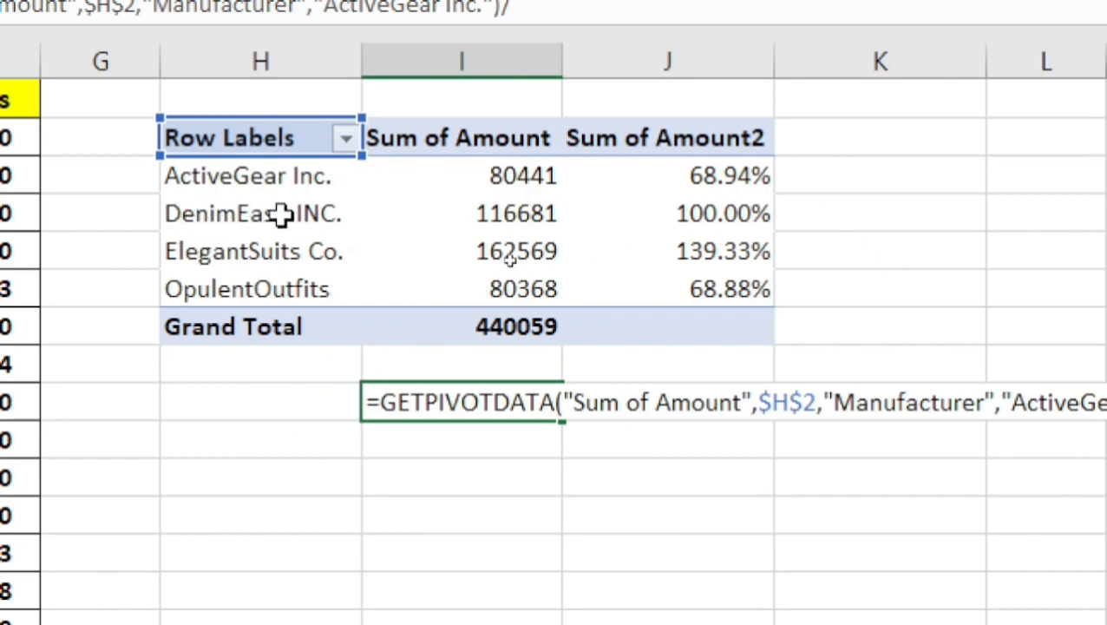
pyautogui.click(515, 213)
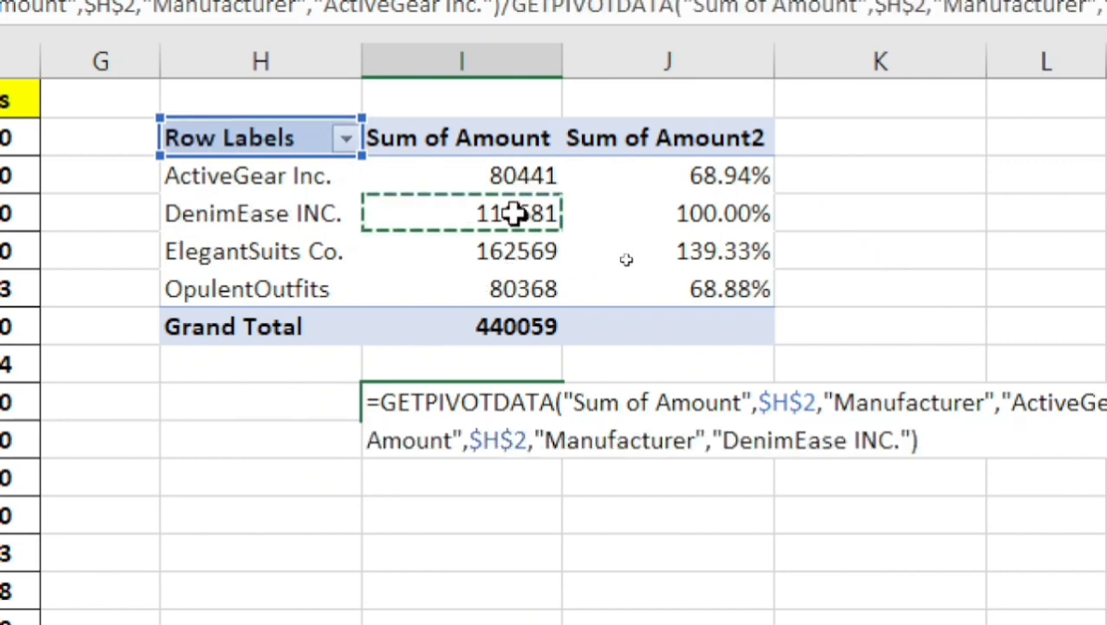
pyautogui.write('*')
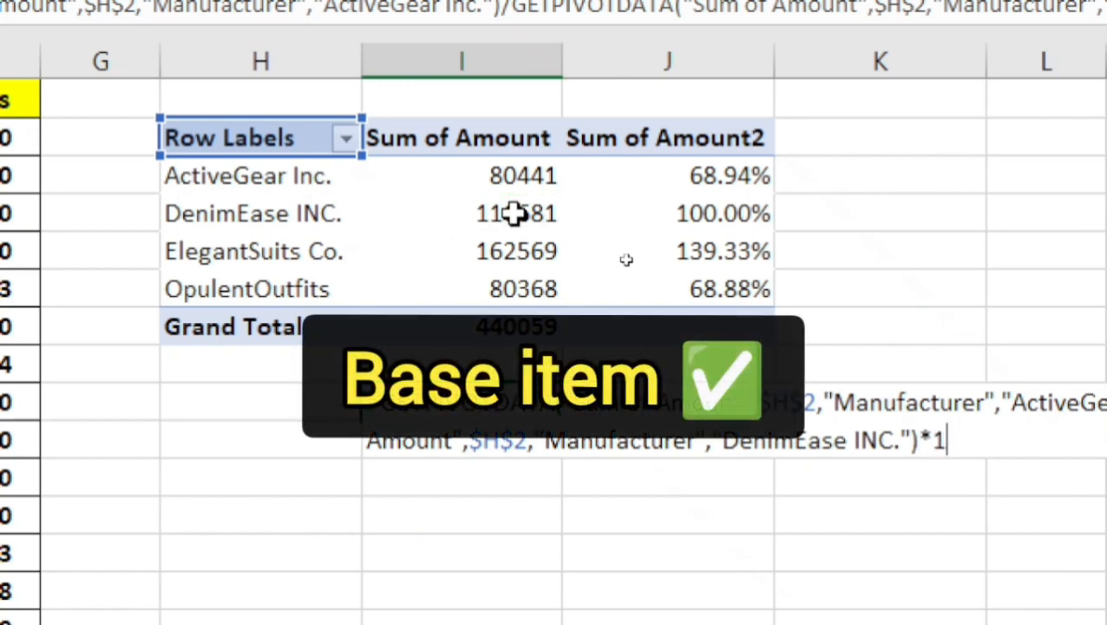
pyautogui.write('100')
pyautogui.press('Return')
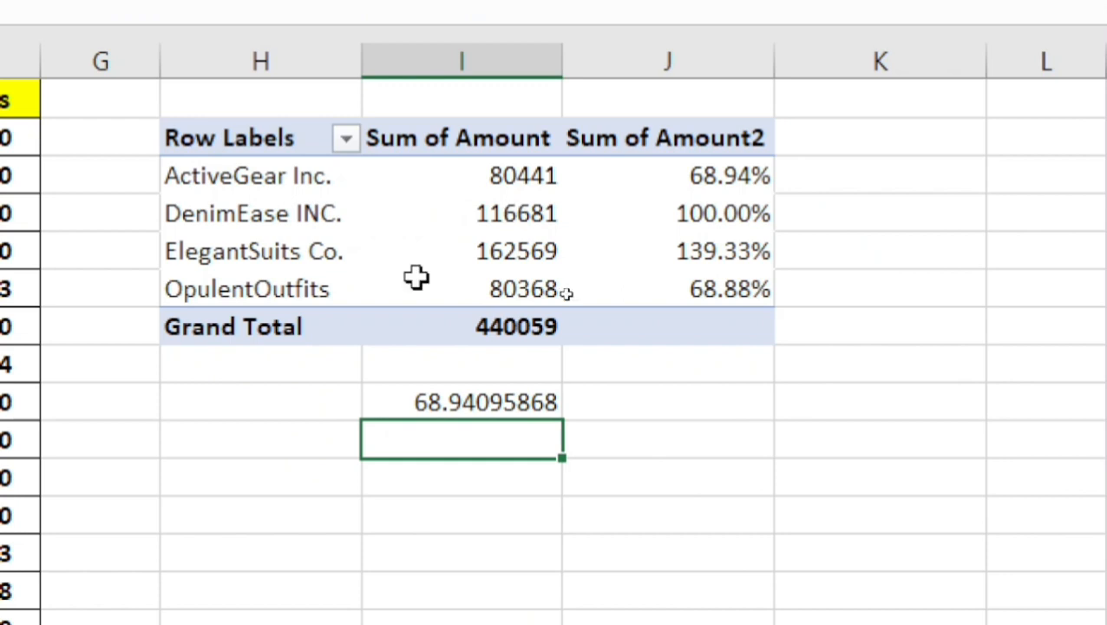
# Compare the check result in I9 with the manufacturers' percentages in the second amount column.
pyautogui.click(427, 393)
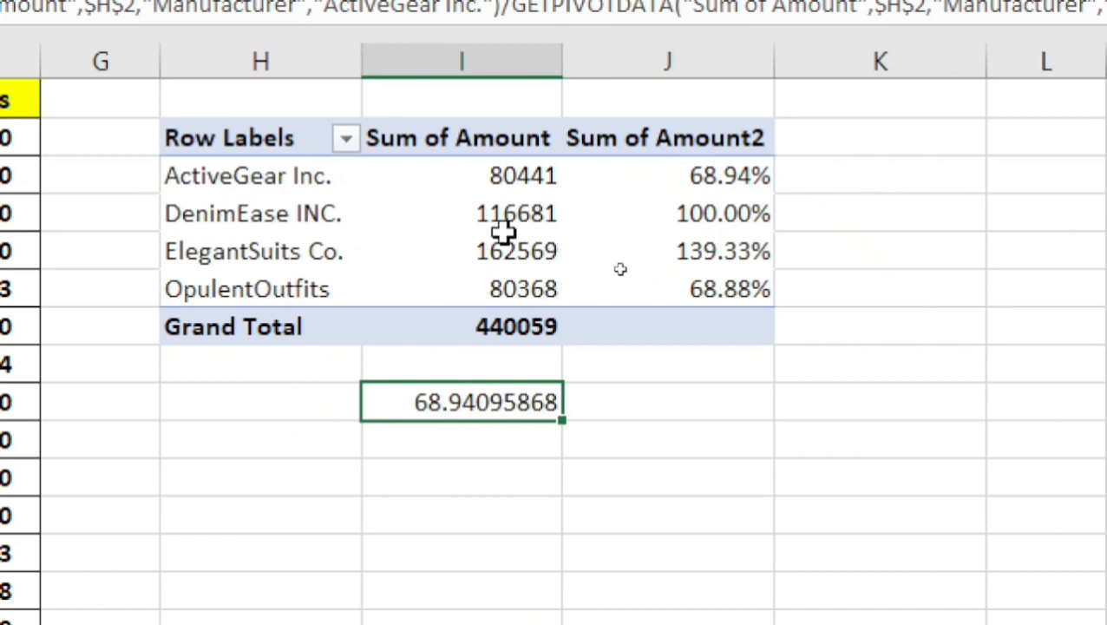
pyautogui.click(224, 213)
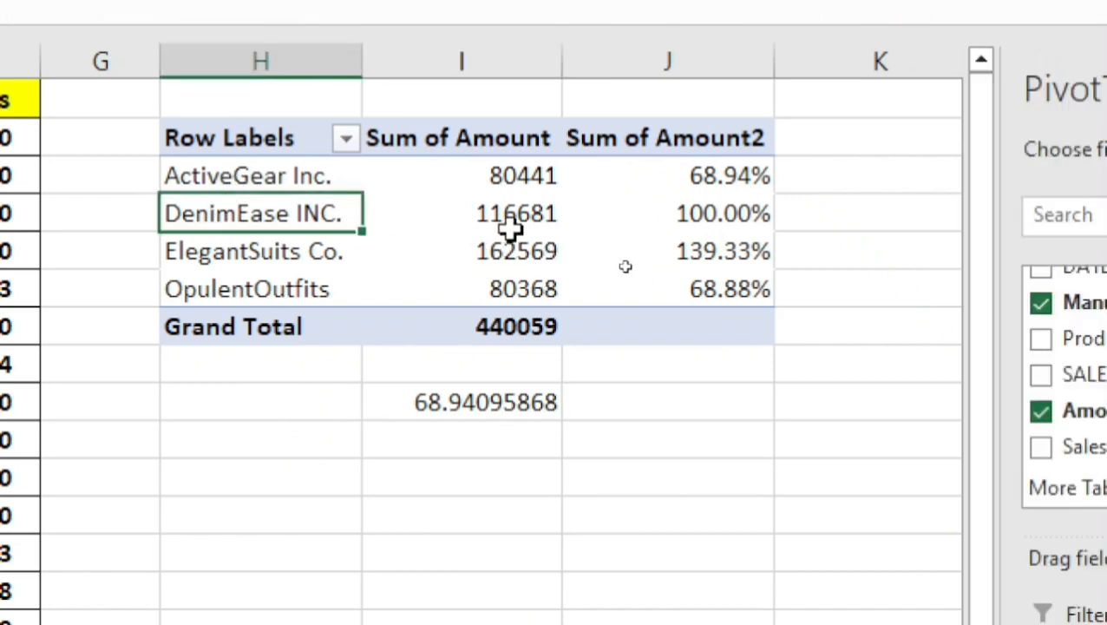
pyautogui.click(710, 224)
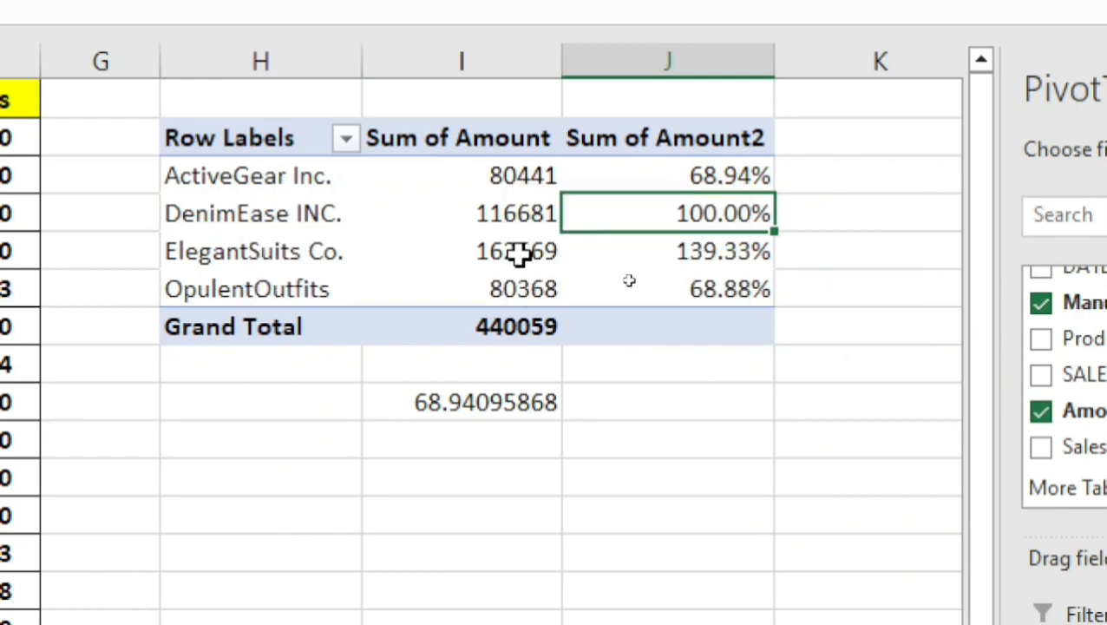
pyautogui.click(713, 172)
pyautogui.click(696, 250)
pyautogui.click(721, 295)
# Replace the check formula in cell I9 with =162569/116681*100 for ElegantSuits Co. against DenimEase INC.
pyautogui.click(464, 404)
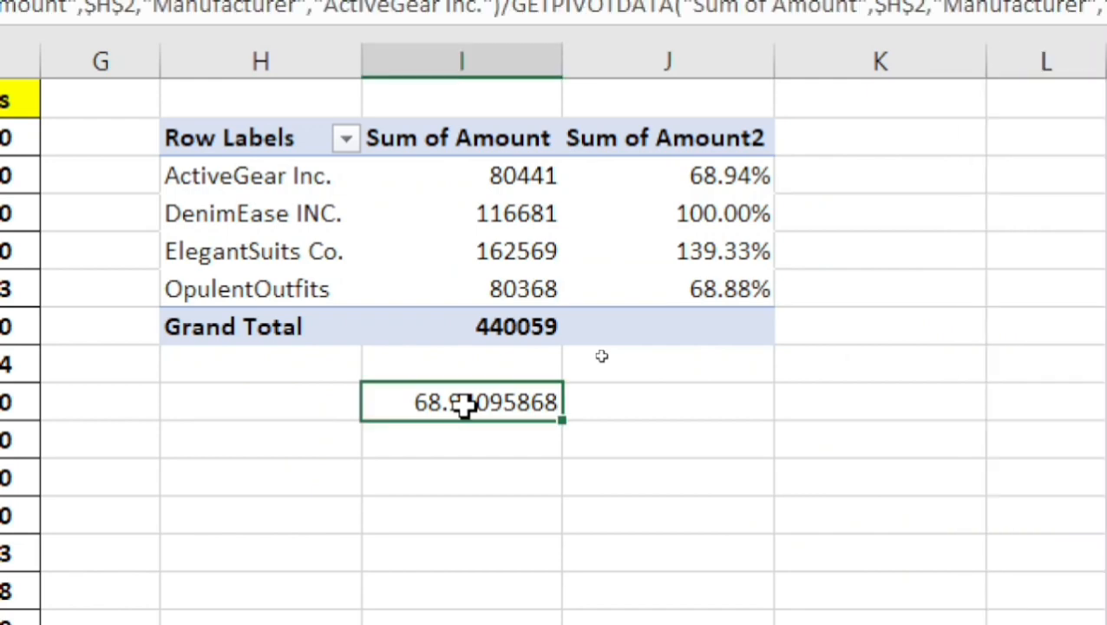
pyautogui.press('Delete')
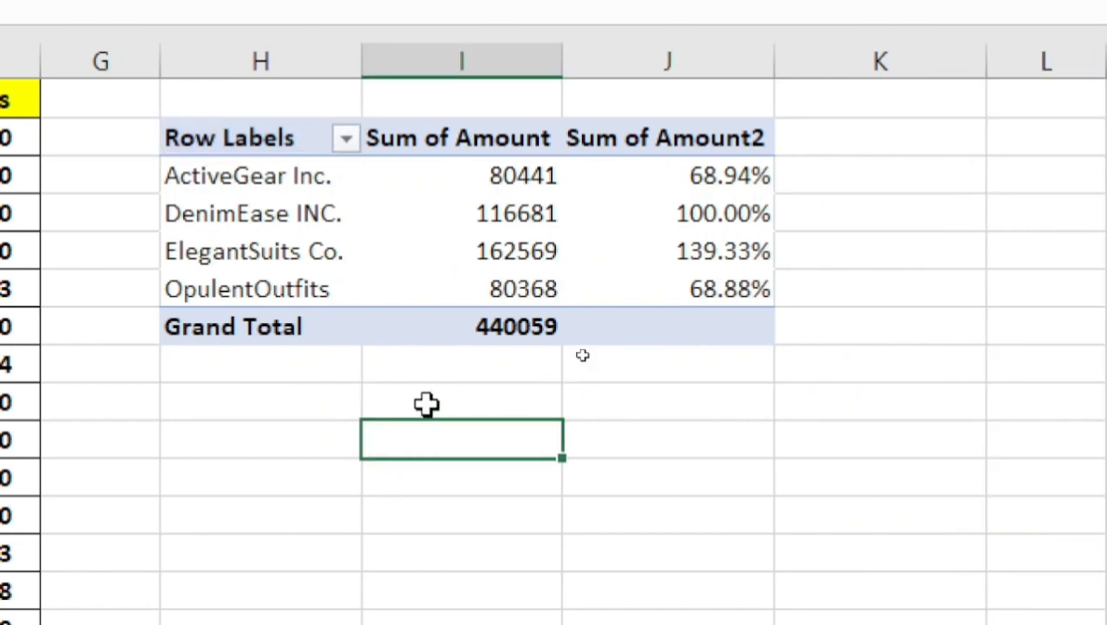
pyautogui.write('=')
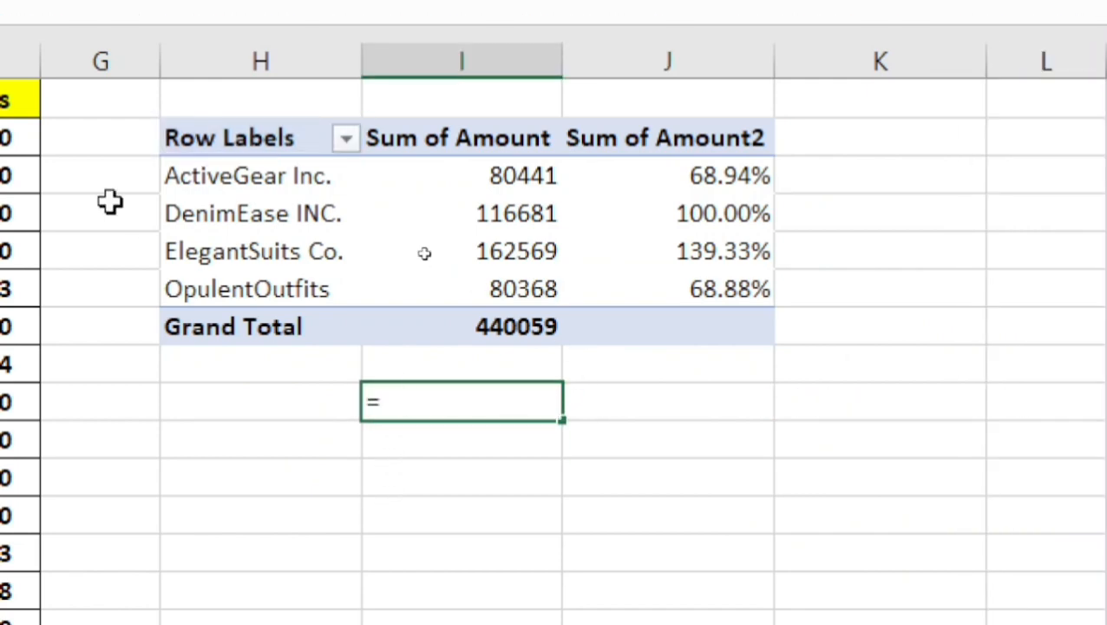
pyautogui.write('1')
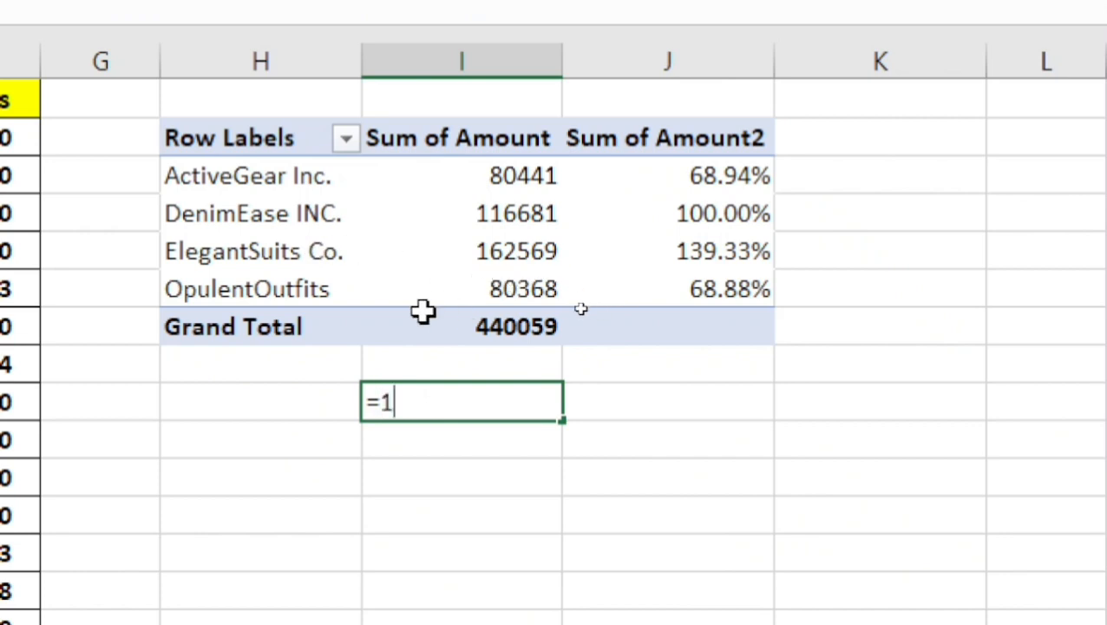
pyautogui.write('62')
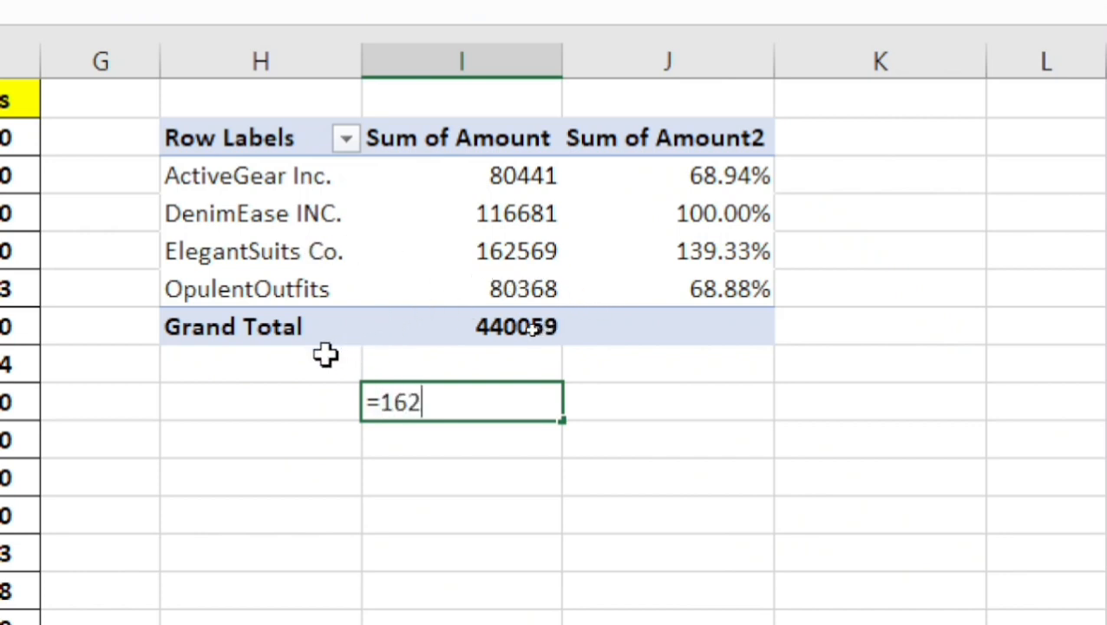
pyautogui.write('569')
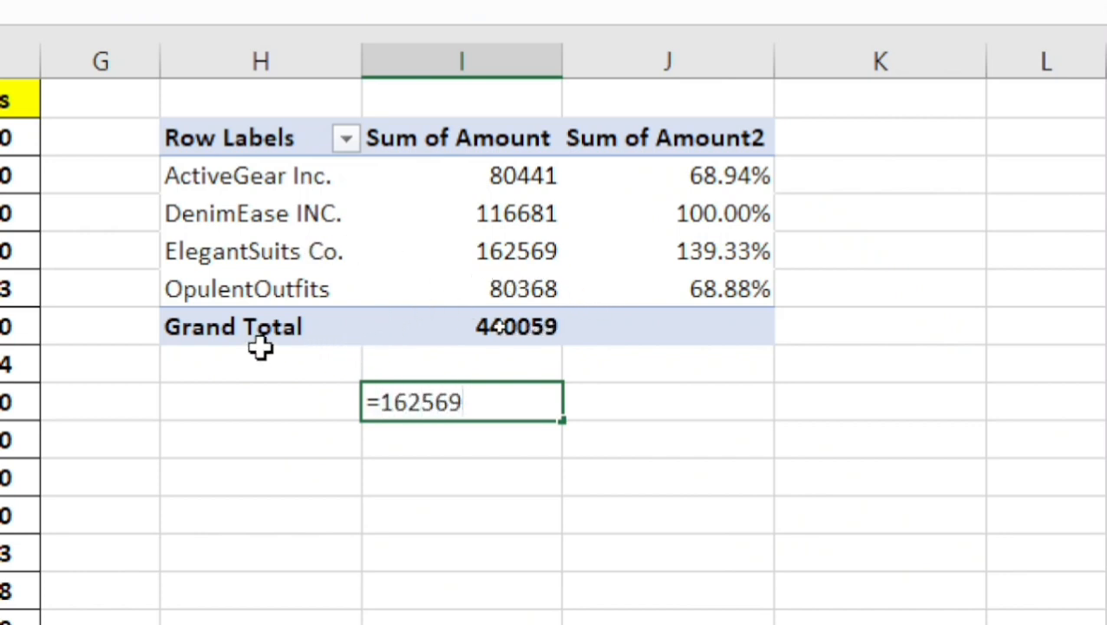
pyautogui.write('/')
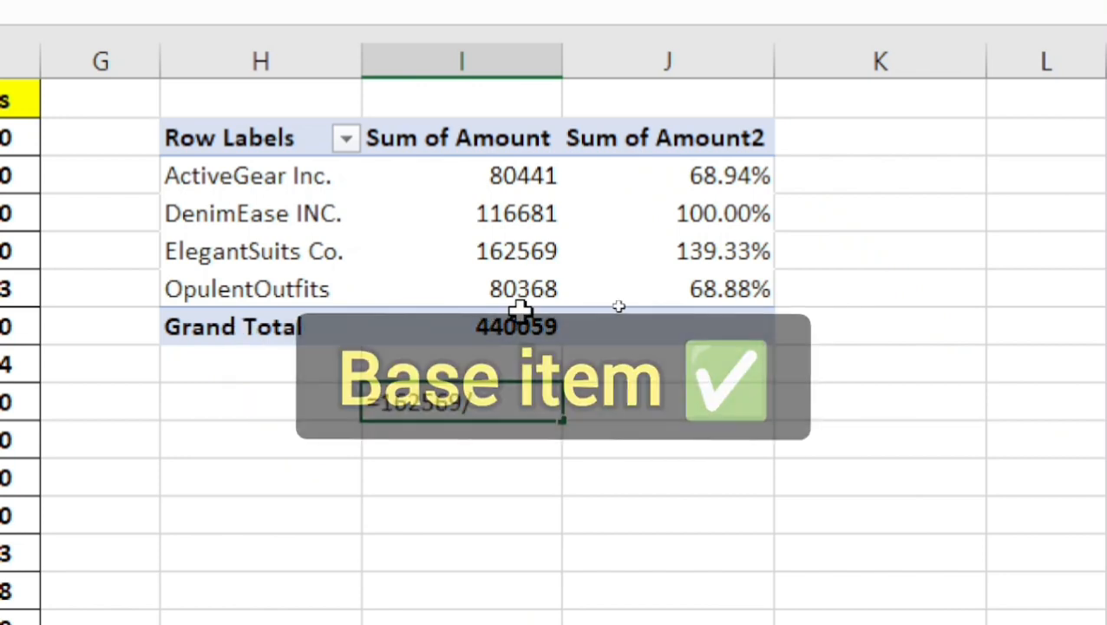
pyautogui.write('116681*100')
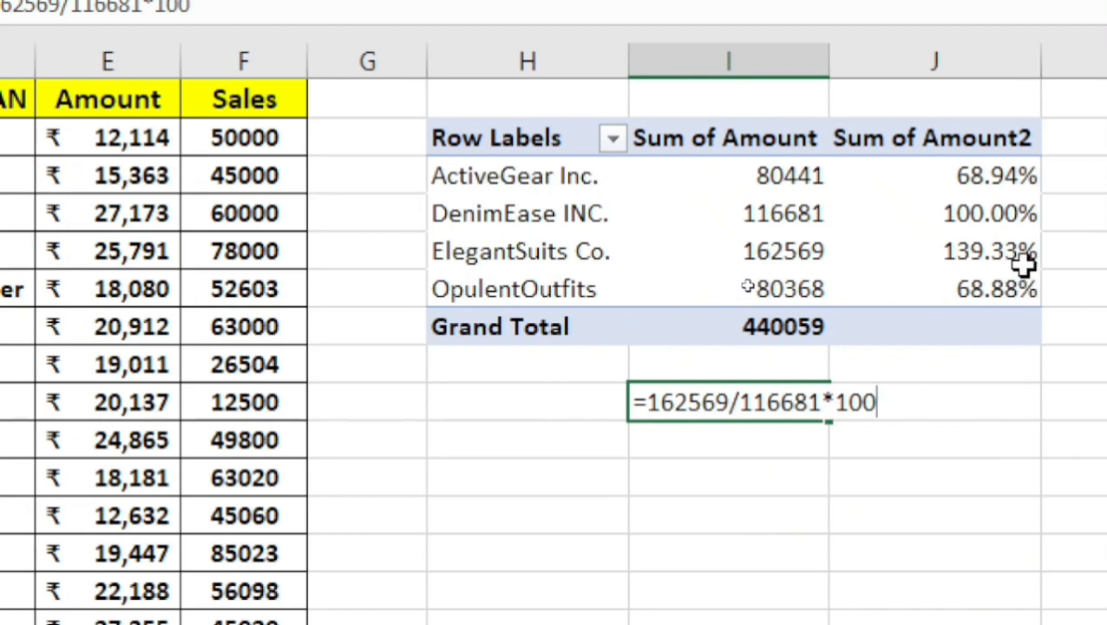
pyautogui.press('Return')
pyautogui.click(725, 404)
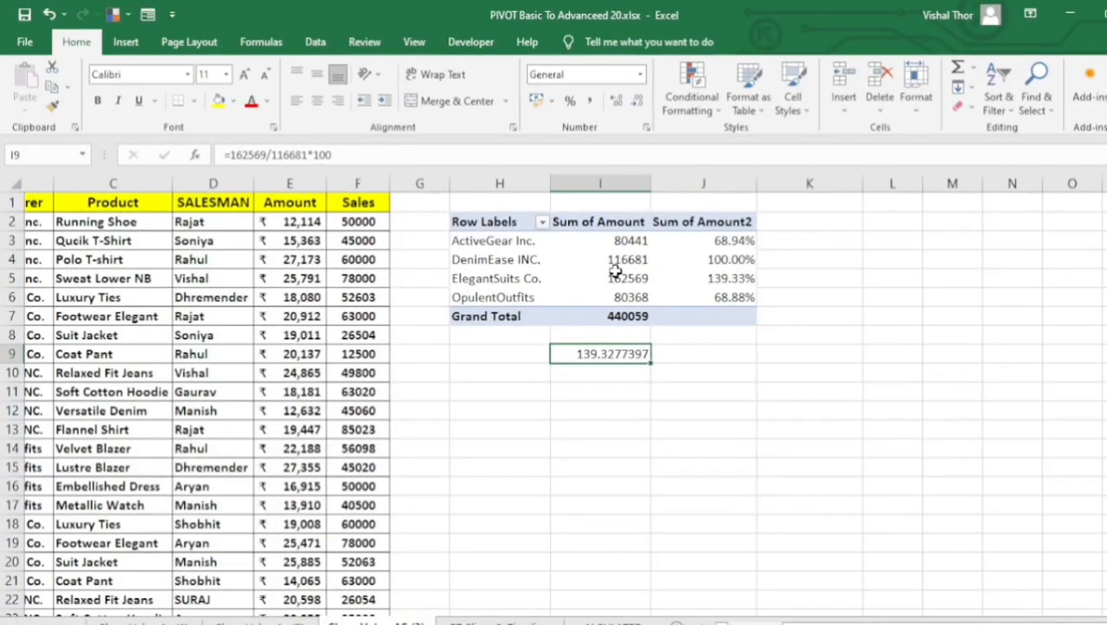
# Compare the summed amounts of ActiveGear Inc. and ElegantSuits Co. with the DenimEase INC. base amount.
pyautogui.click(615, 270)
pyautogui.click(609, 356)
pyautogui.click(609, 279)
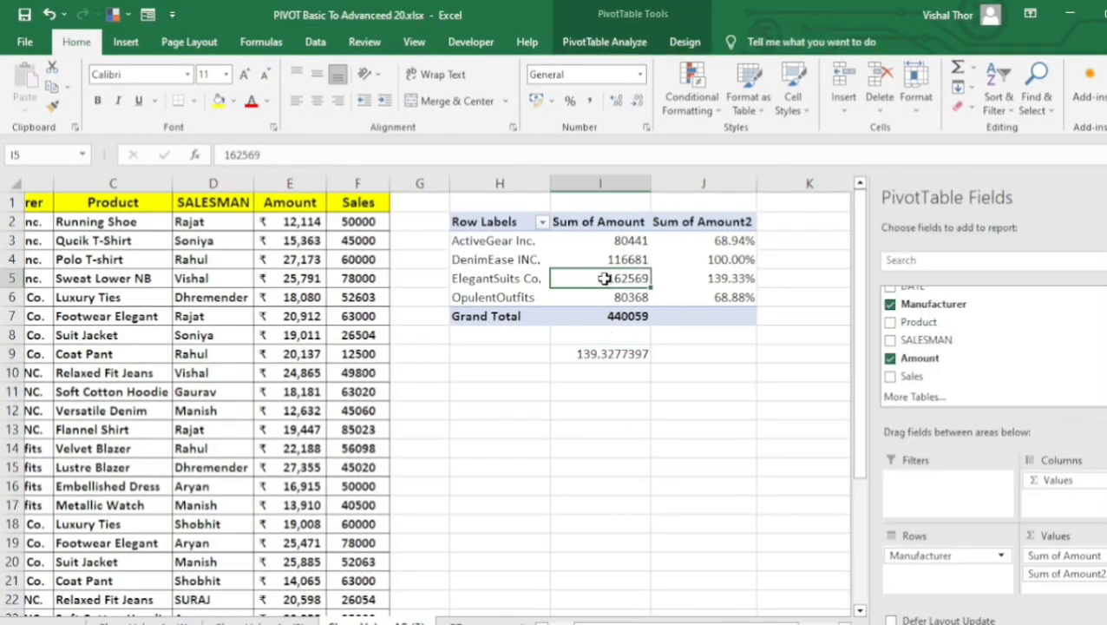
pyautogui.click(618, 243)
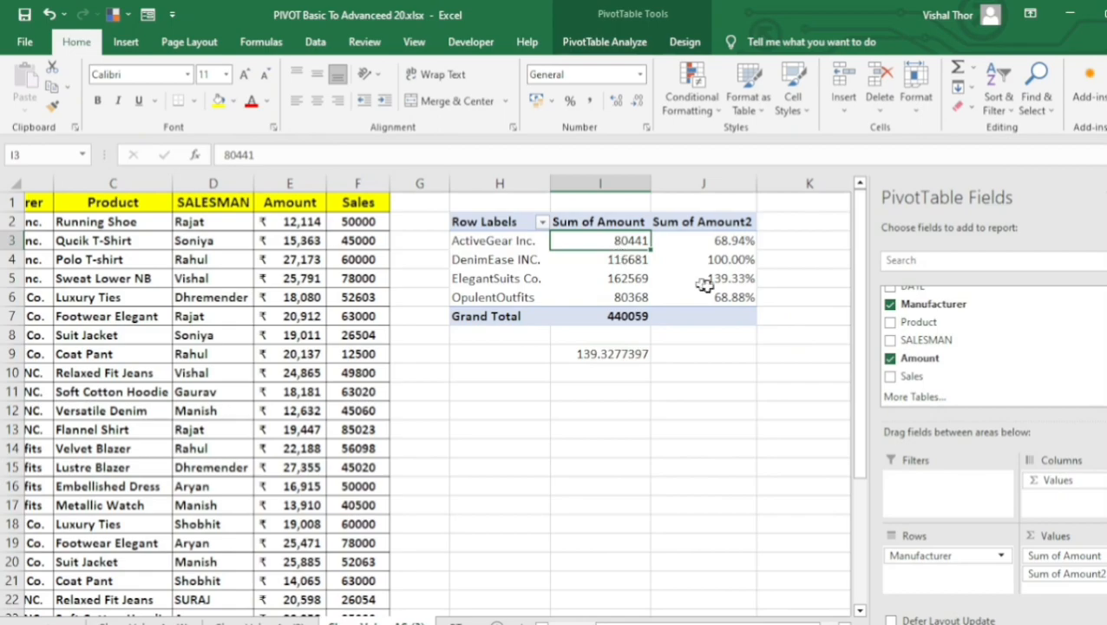
pyautogui.click(610, 257)
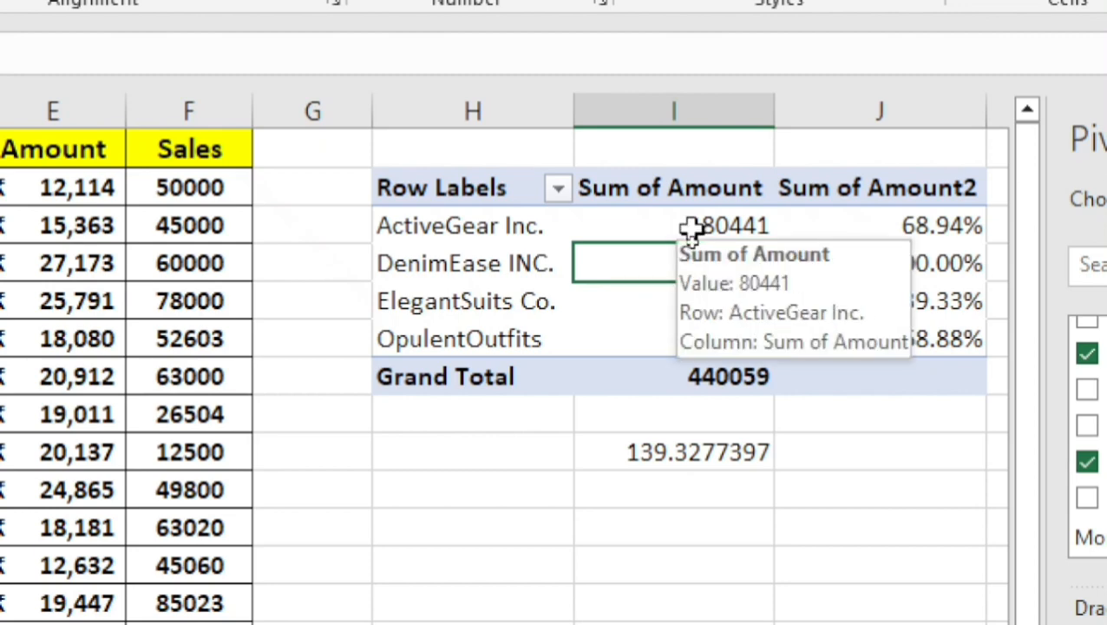
pyautogui.click(686, 227)
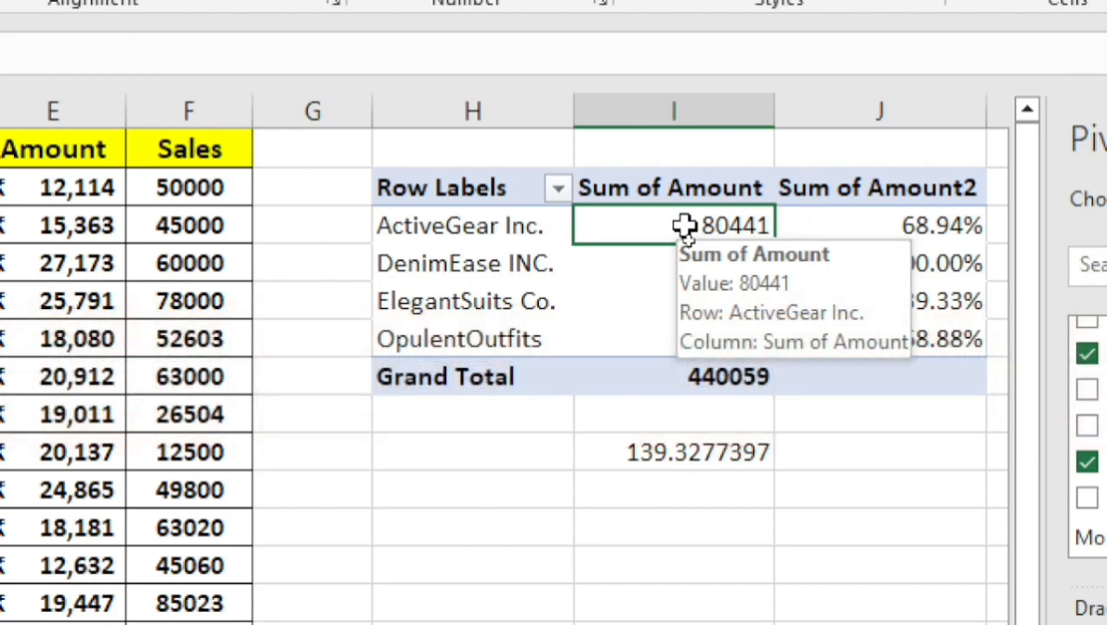
pyautogui.click(638, 300)
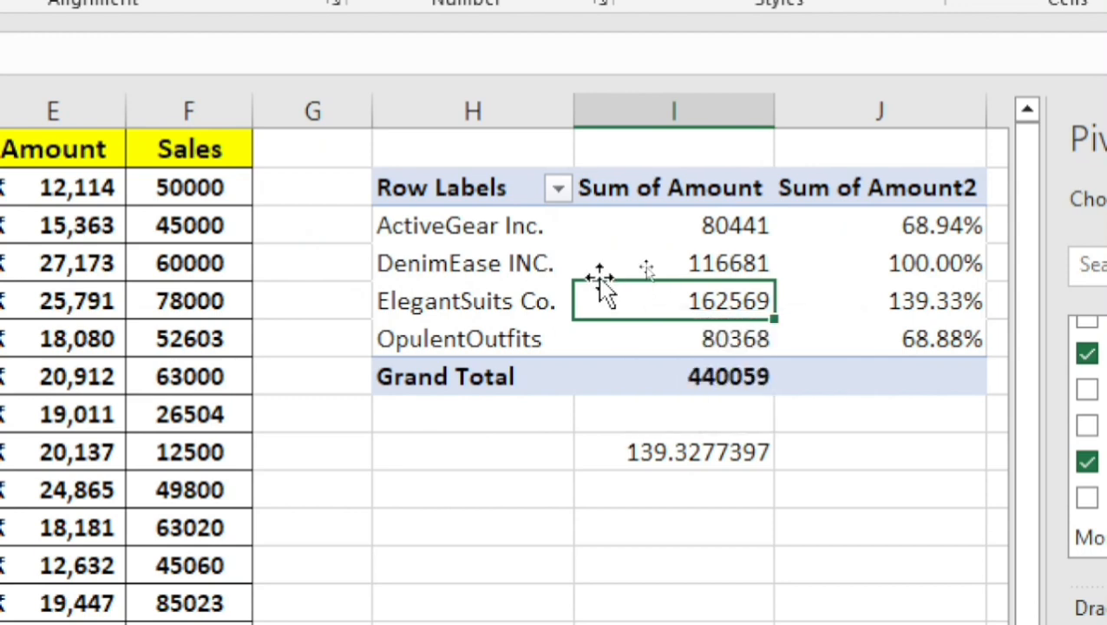
# Examine the source data's Manufacturer column to see which manufacturers and products feed the pivot table.
pyautogui.click(292, 310)
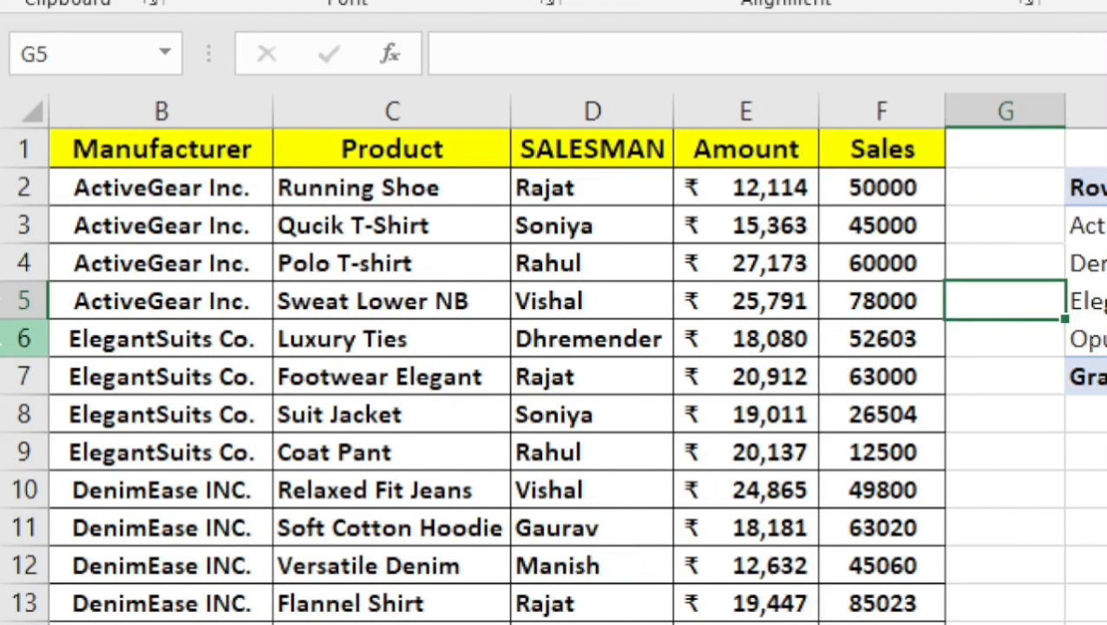
pyautogui.click(166, 334)
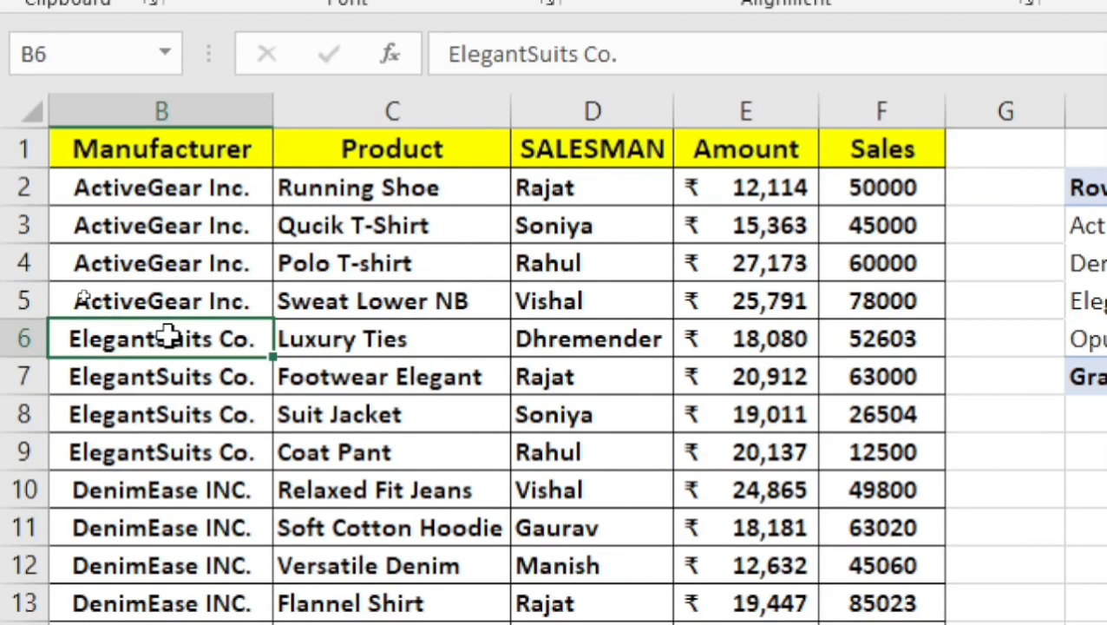
pyautogui.click(232, 226)
pyautogui.hotkey('ctrl', 'a')
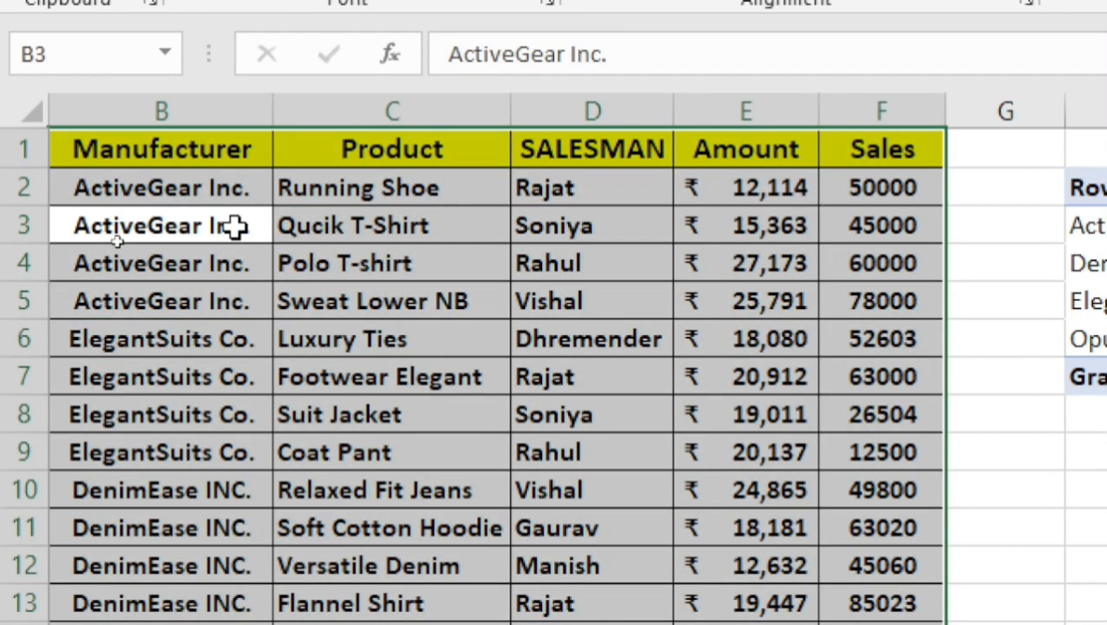
pyautogui.click(494, 268)
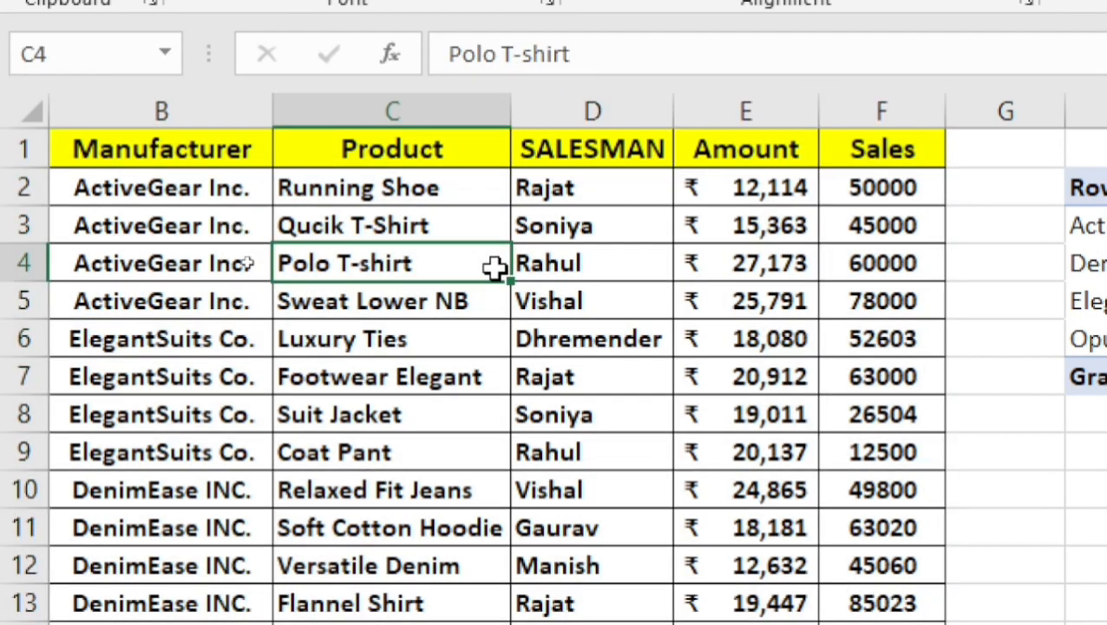
pyautogui.click(113, 491)
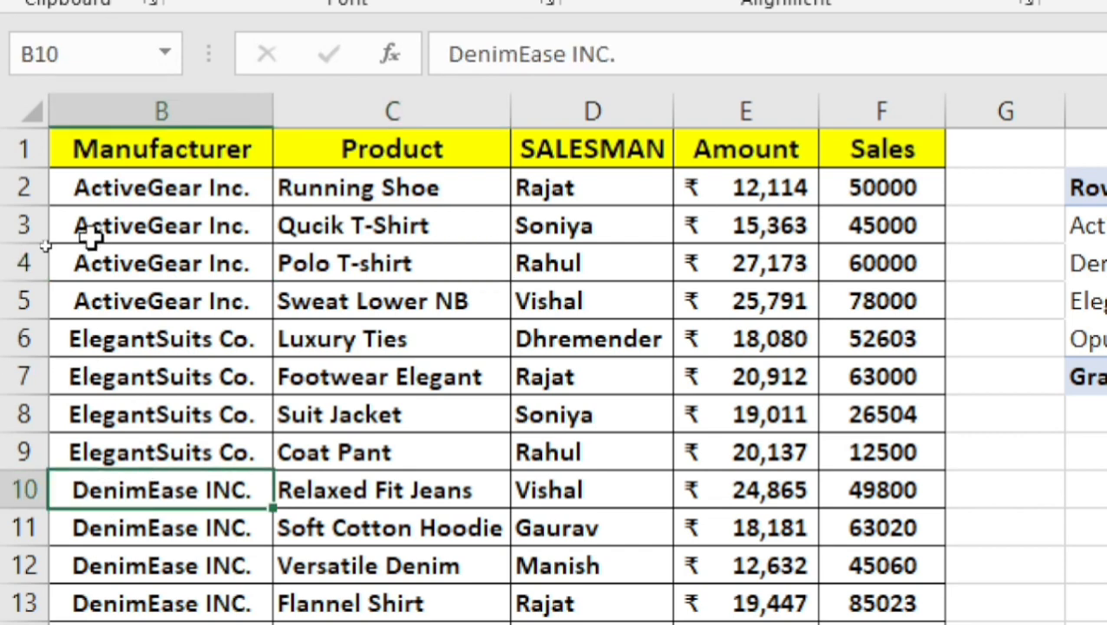
pyautogui.moveTo(128, 196); pyautogui.dragTo(119, 414)
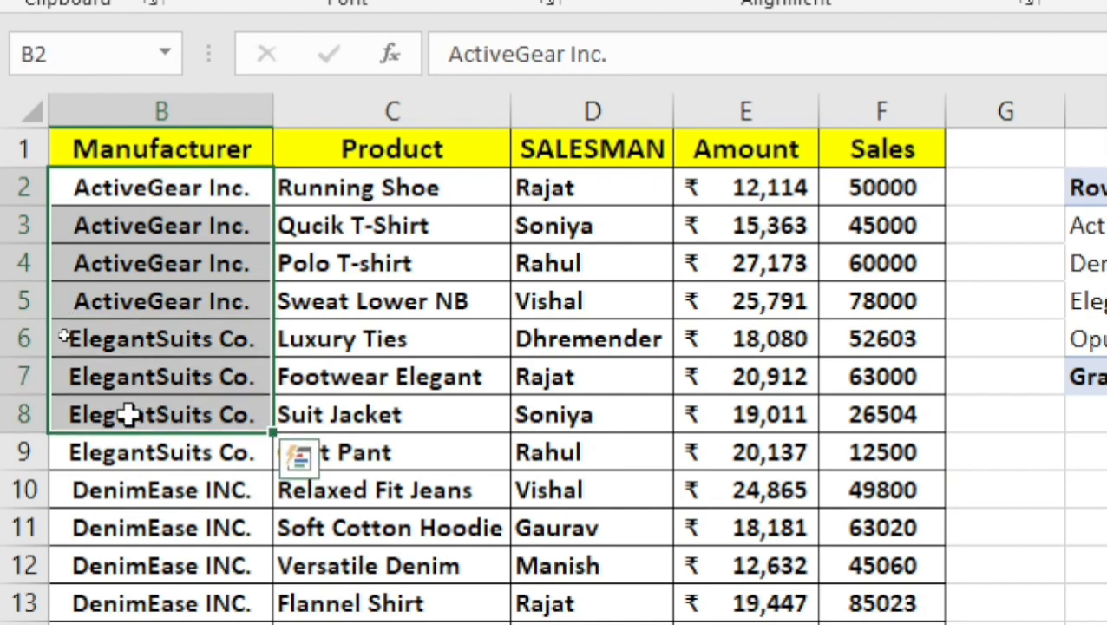
pyautogui.click(119, 451)
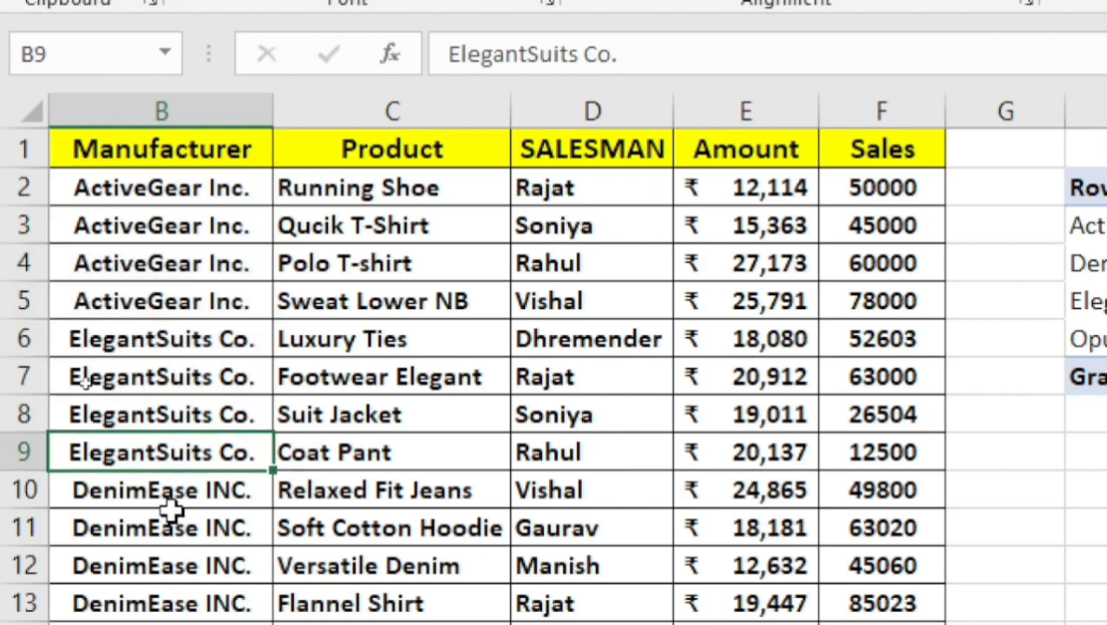
pyautogui.click(135, 532)
pyautogui.scroll(-2, 136, 534)
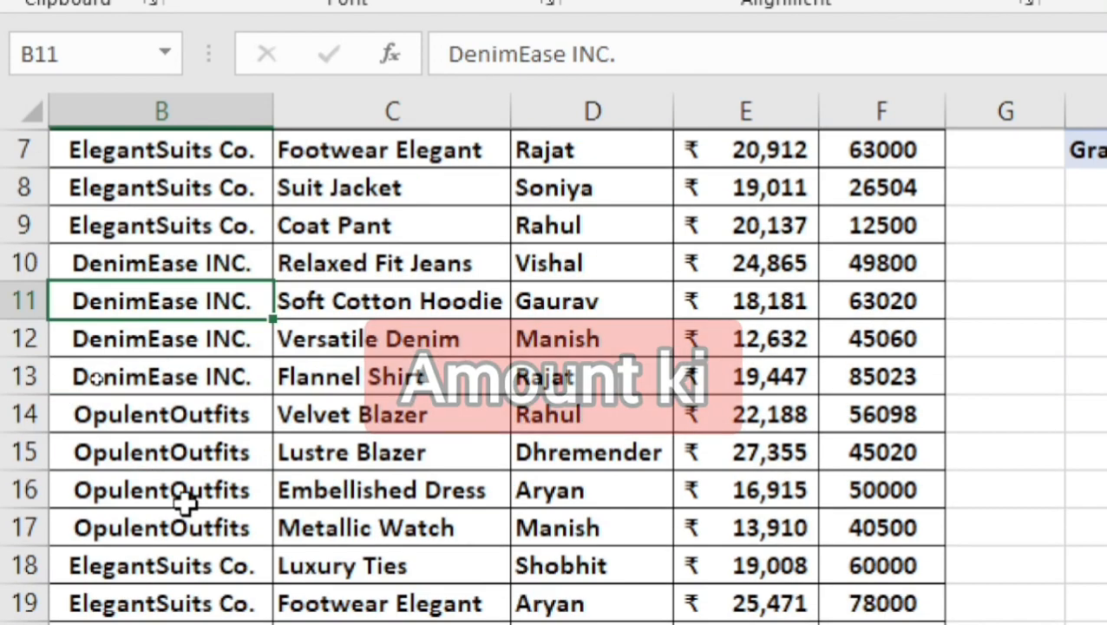
pyautogui.scroll(2, 206, 469)
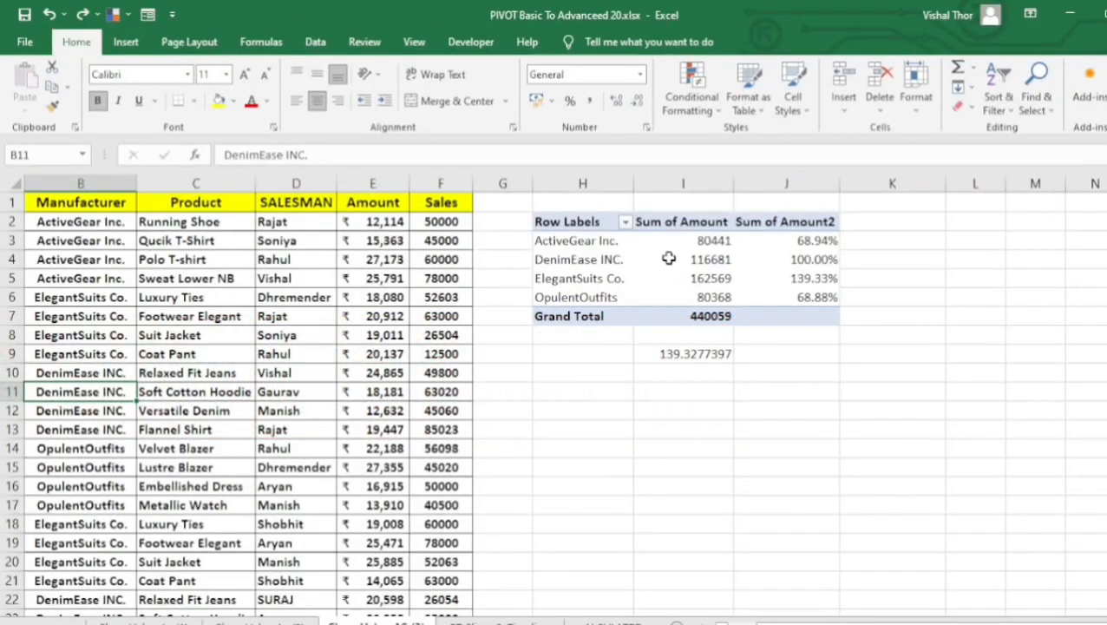
# Review the percentages of ActiveGear Inc. and ElegantSuits Co. relative to the DenimEase INC. row in the pivot table.
pyautogui.click(638, 260)
pyautogui.click(590, 257)
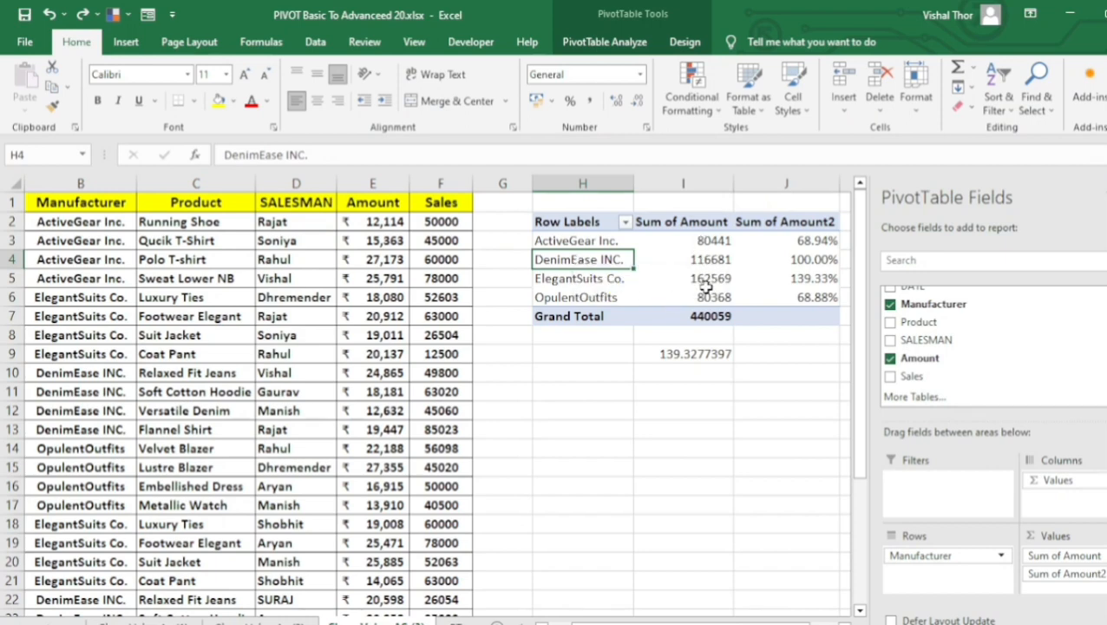
pyautogui.click(785, 240)
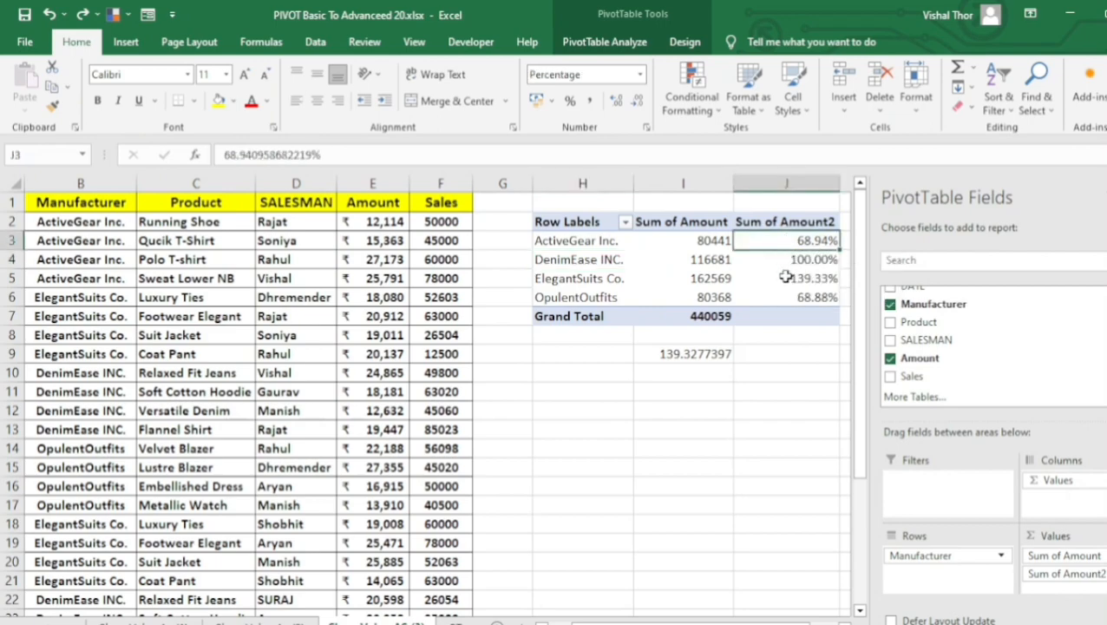
pyautogui.click(786, 276)
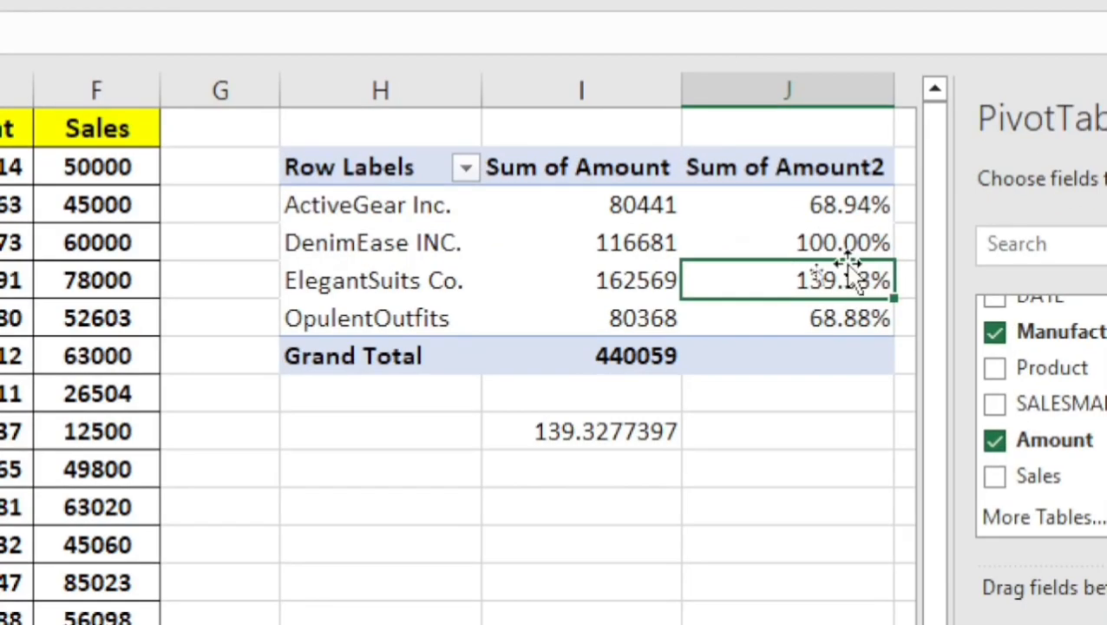
# Review the DenimEase INC. base row against the other manufacturers' percentages across the whole pivot table.
pyautogui.click(822, 241)
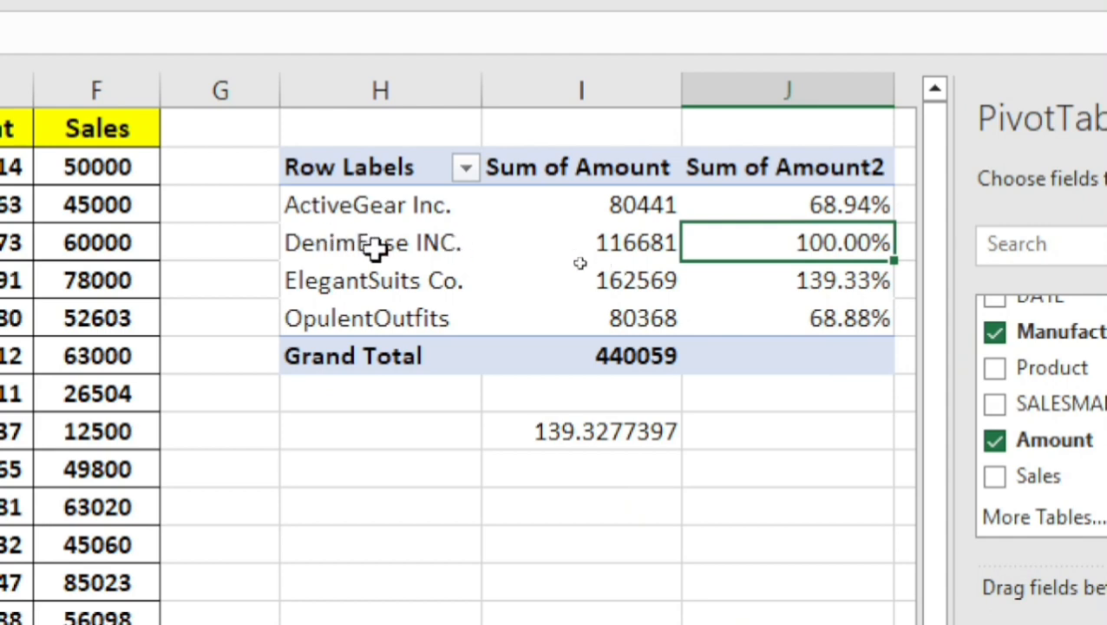
pyautogui.moveTo(337, 174); pyautogui.dragTo(839, 359)
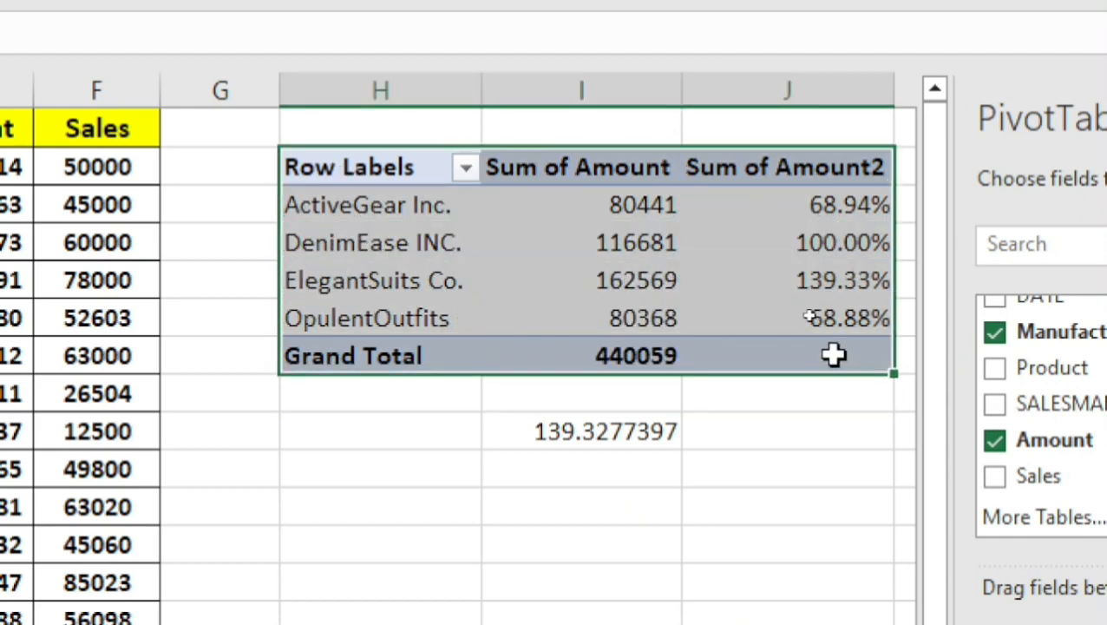
pyautogui.click(712, 253)
pyautogui.click(469, 256)
pyautogui.click(460, 452)
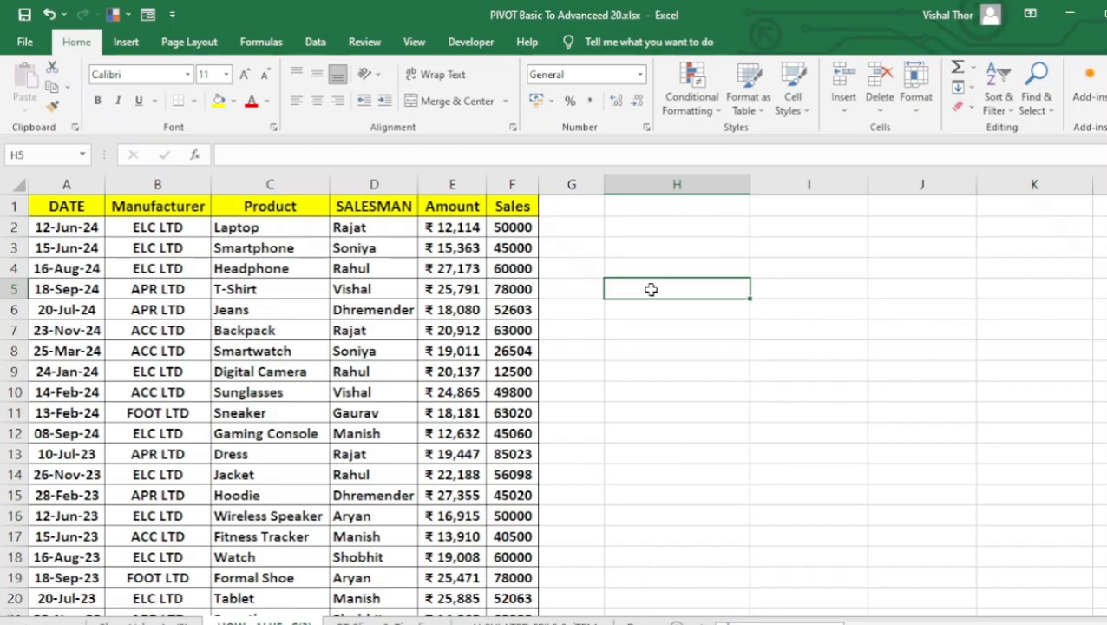
# Insert a pivot table from the source data A1:F23 into the existing worksheet at cell H4.
pyautogui.click(463, 353)
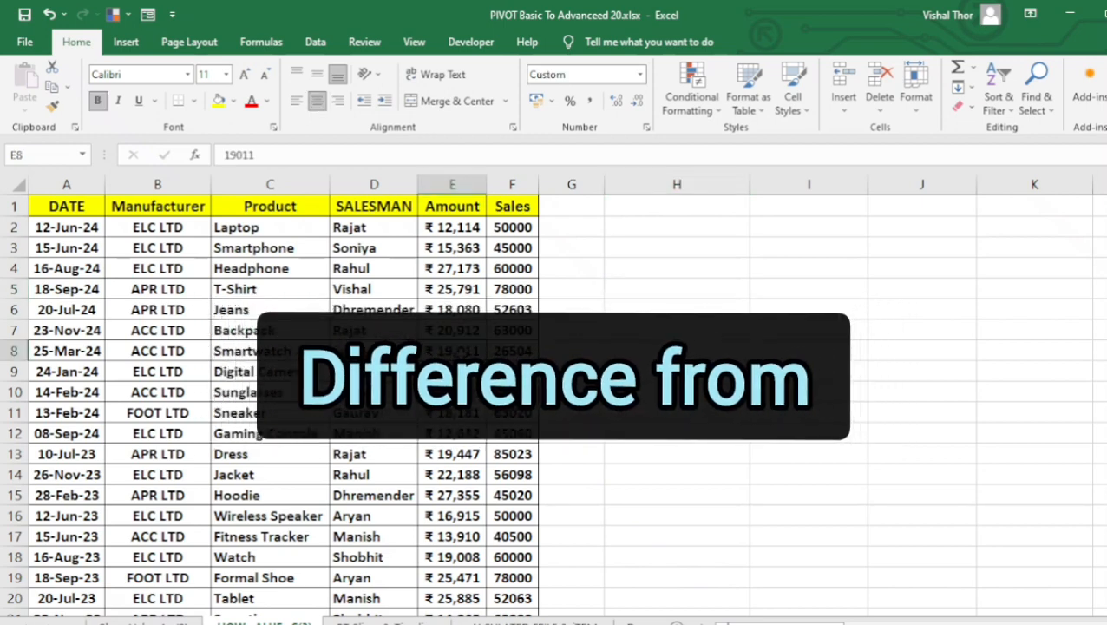
pyautogui.click(126, 42)
pyautogui.click(30, 82)
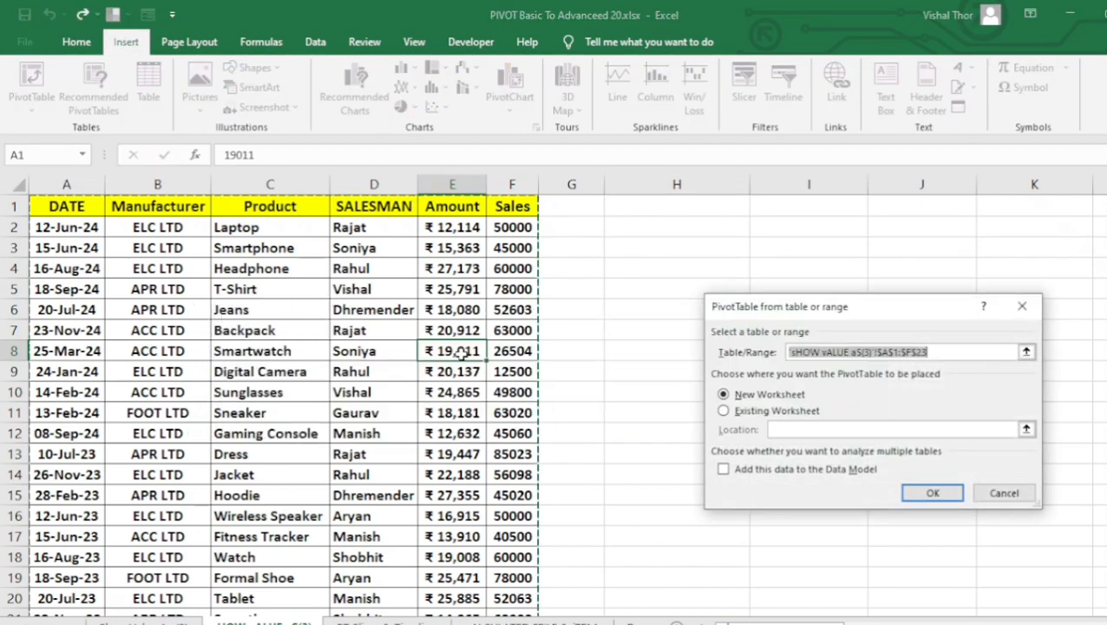
pyautogui.click(723, 411)
pyautogui.click(612, 270)
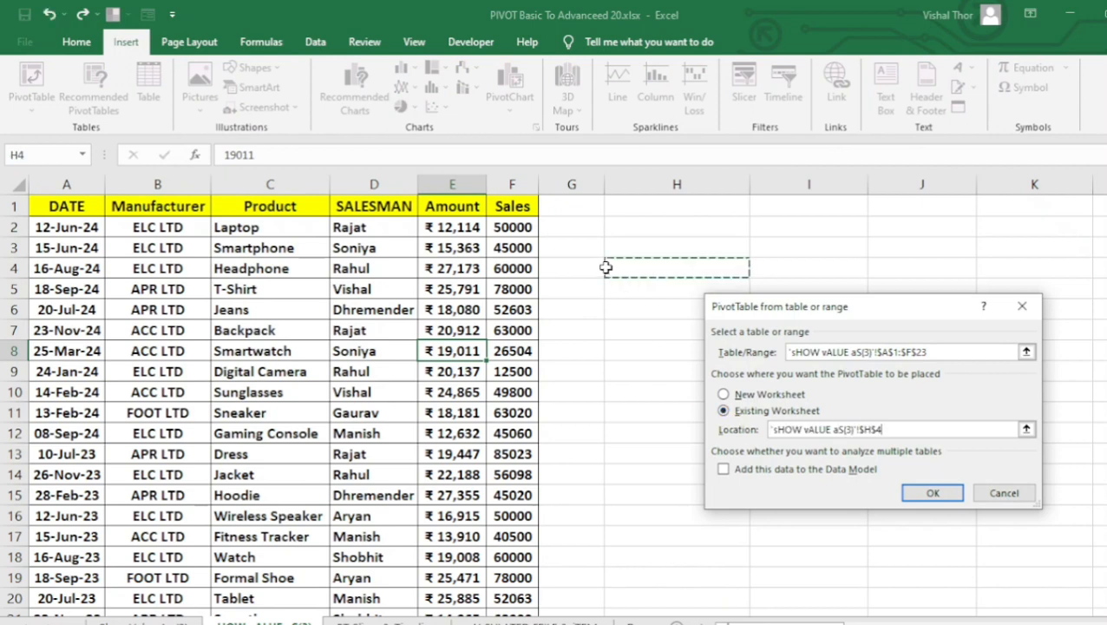
pyautogui.click(933, 495)
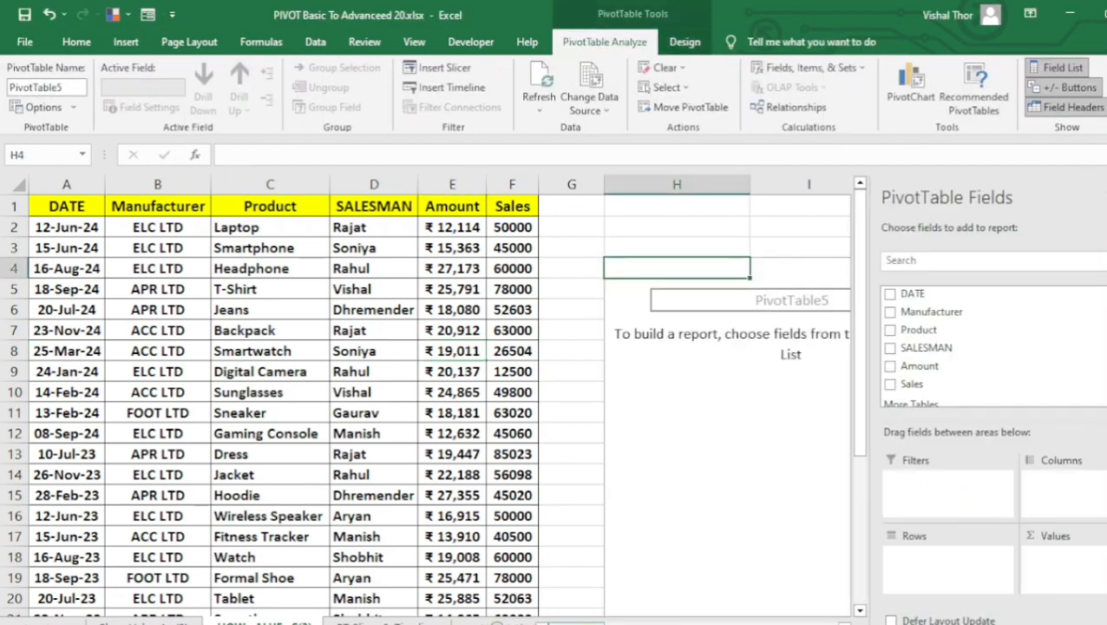
# Add Manufacturer and Product as the pivot table's row fields and Amount twice as its value fields.
pyautogui.moveTo(575, 623)
pyautogui.mouseDown()
pyautogui.moveTo(602, 623)
pyautogui.moveTo(592, 624)
pyautogui.mouseUp()
pyautogui.moveTo(947, 333); pyautogui.dragTo(936, 575)
pyautogui.moveTo(920, 333); pyautogui.dragTo(943, 582)
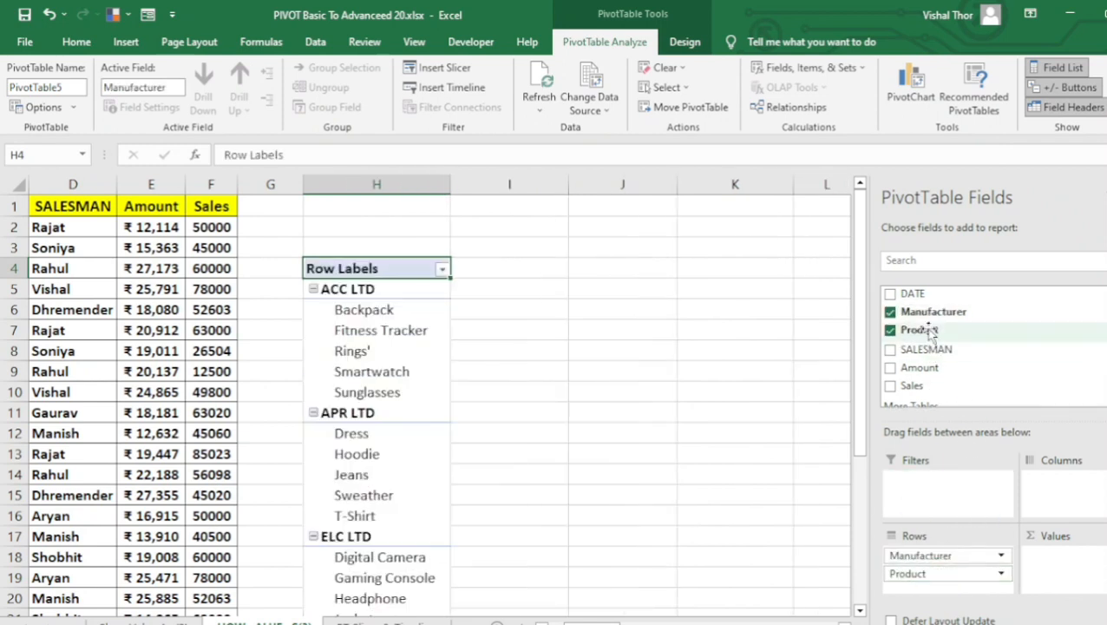
pyautogui.moveTo(947, 390); pyautogui.dragTo(1065, 573)
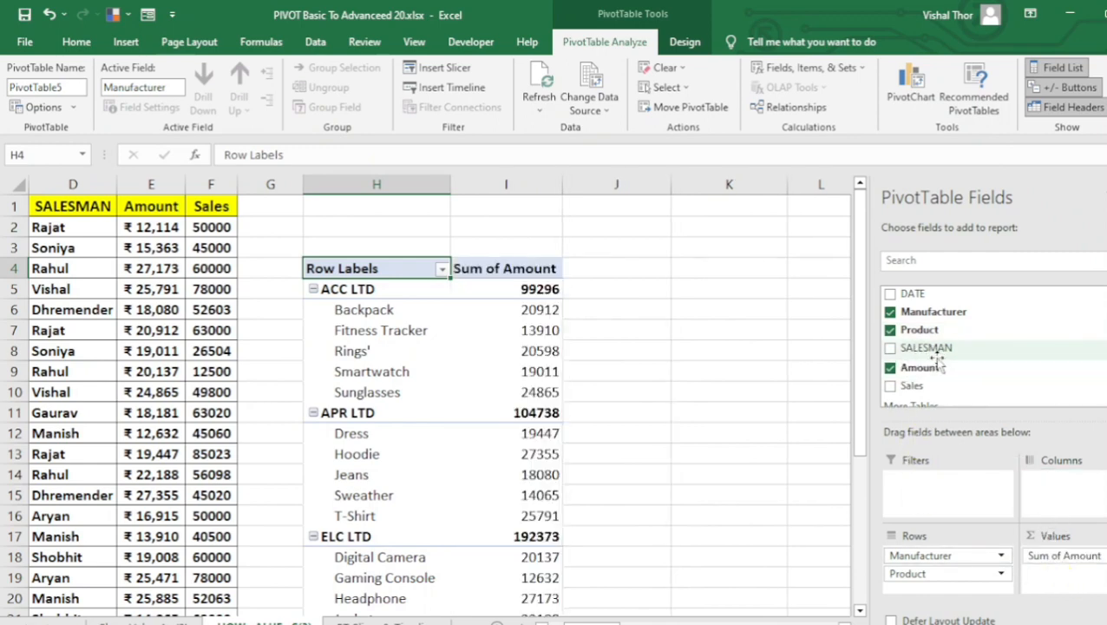
pyautogui.moveTo(927, 368); pyautogui.dragTo(1080, 589)
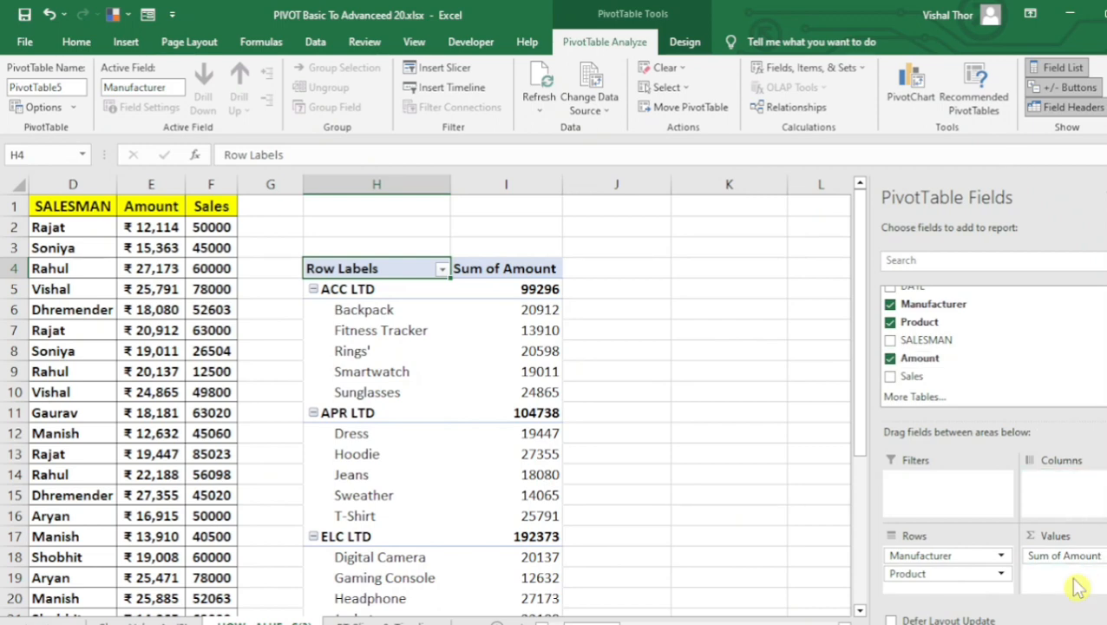
pyautogui.moveTo(1079, 588); pyautogui.dragTo(1076, 587)
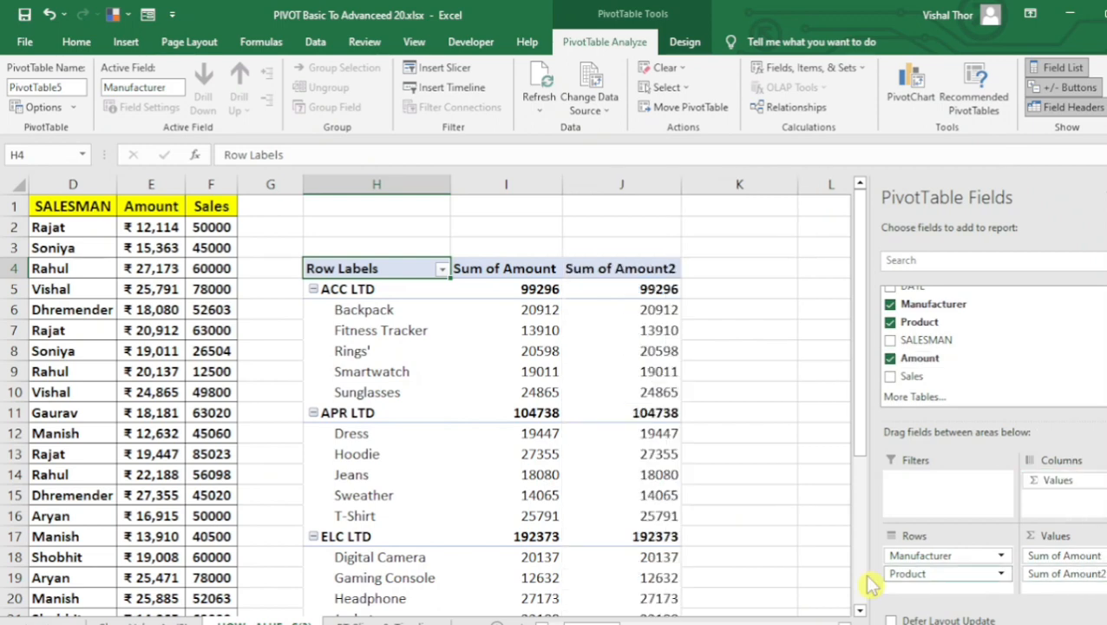
# Change the pivot table's report layout to tabular form and look over the rearranged columns.
pyautogui.click(480, 378)
pyautogui.moveTo(377, 271); pyautogui.dragTo(613, 583)
pyautogui.scroll(4, 610, 599)
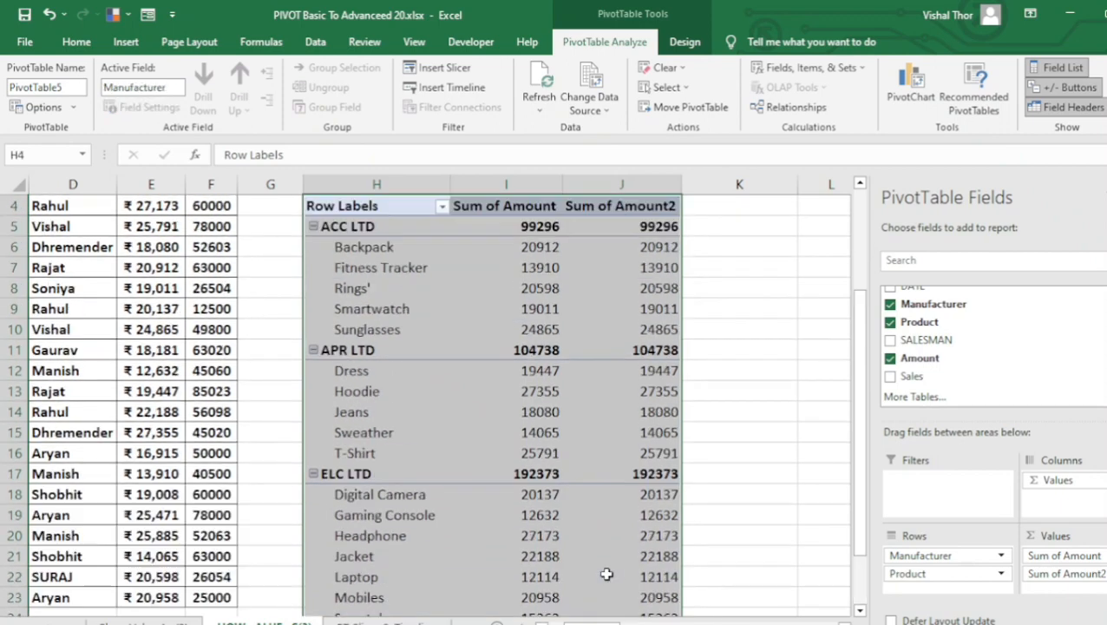
pyautogui.click(565, 479)
pyautogui.click(690, 39)
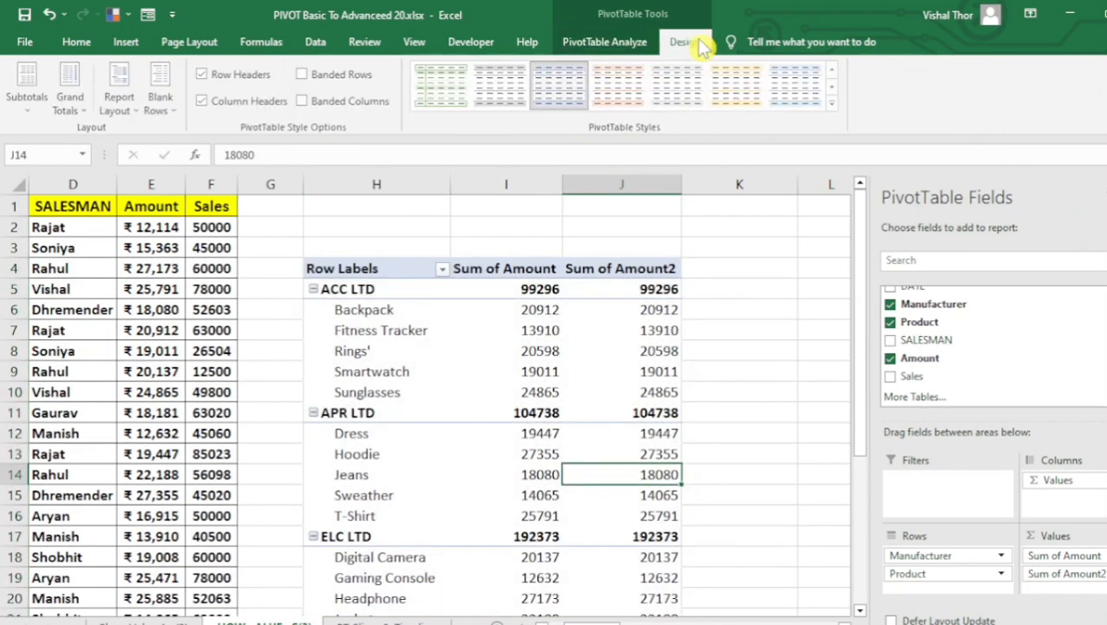
pyautogui.click(122, 104)
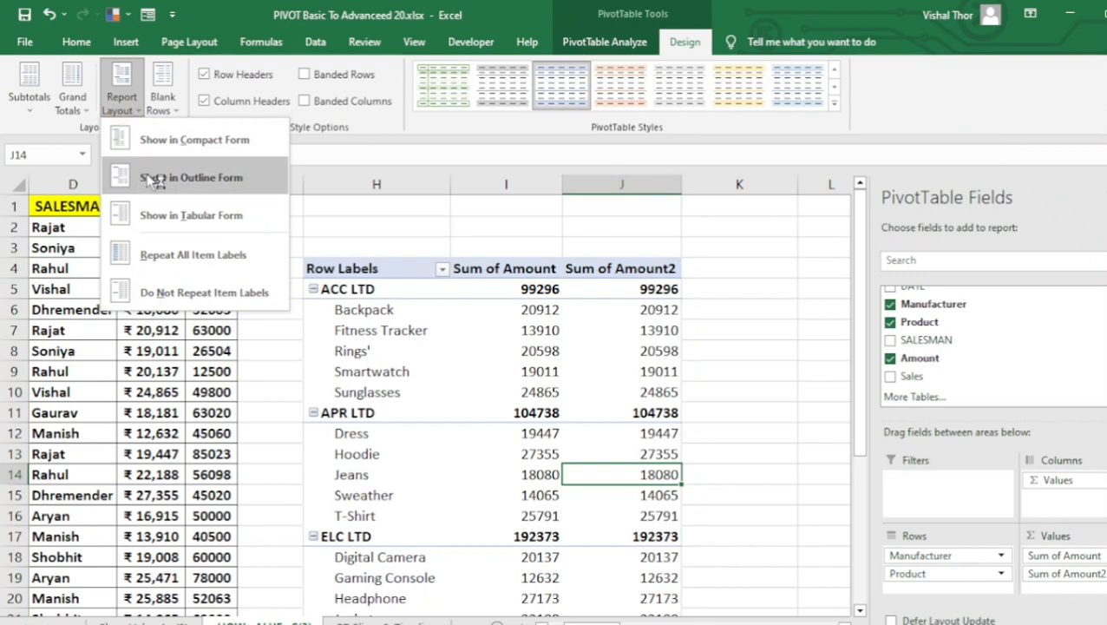
pyautogui.click(182, 217)
pyautogui.moveTo(347, 263); pyautogui.dragTo(772, 599)
pyautogui.click(642, 326)
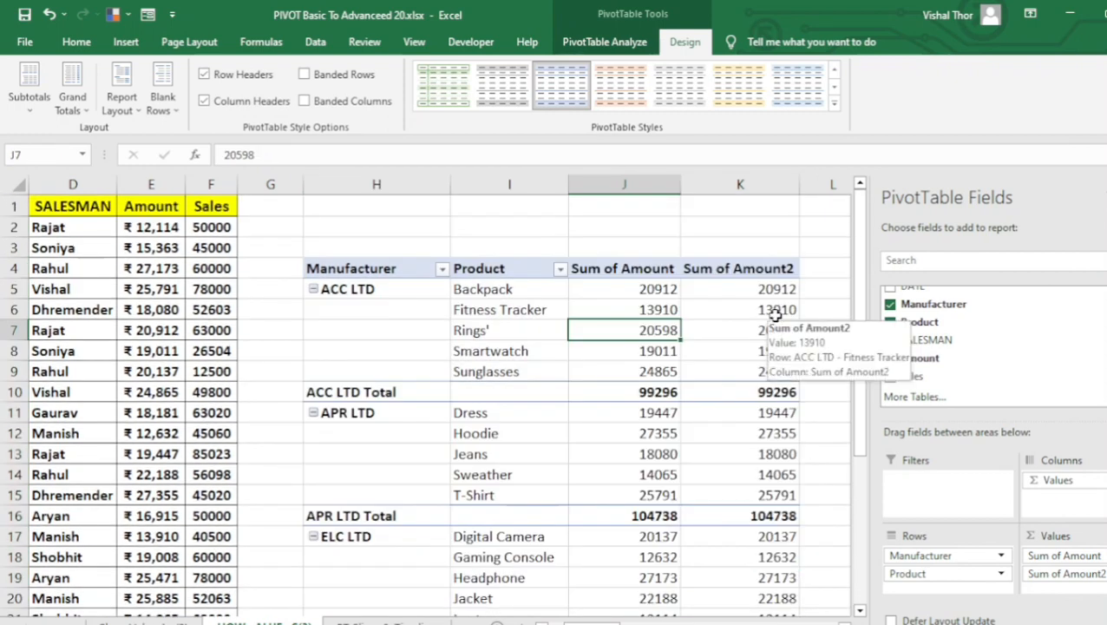
# Set up the Sum of Amount2 values as a Difference From calculation with Product as the base field.
pyautogui.click(775, 315)
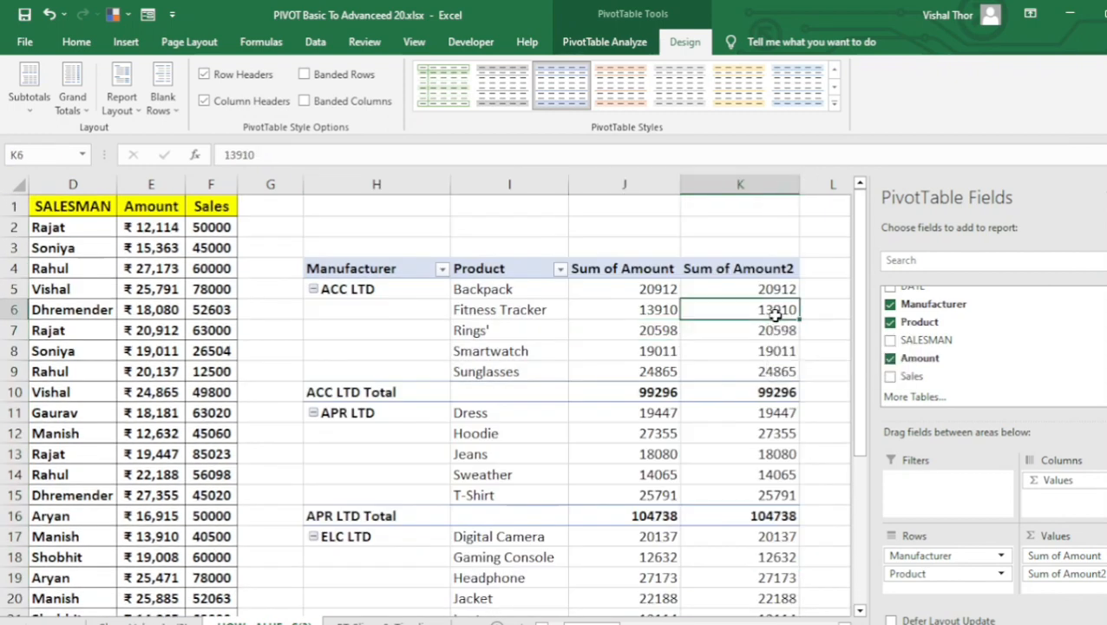
pyautogui.rightClick(777, 314)
pyautogui.moveTo(835, 513)
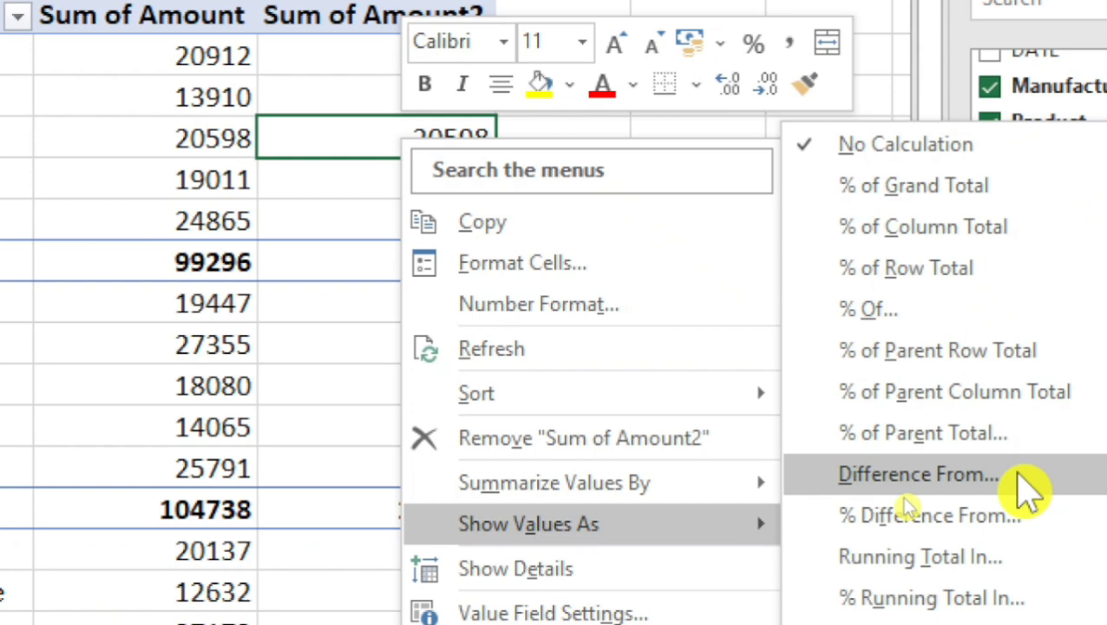
pyautogui.click(1024, 491)
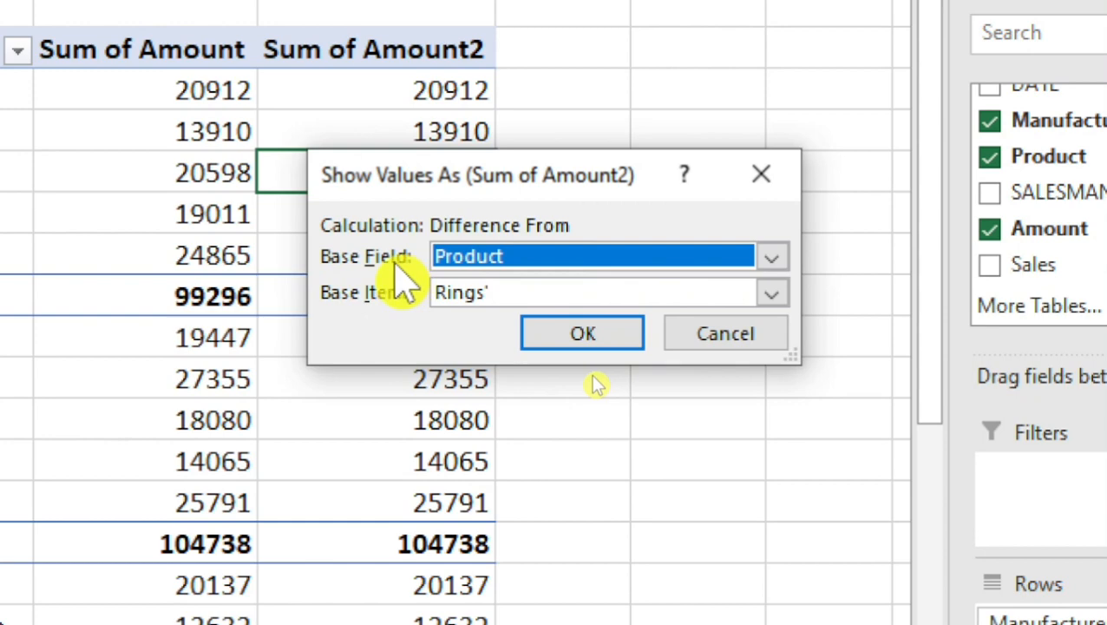
pyautogui.click(772, 257)
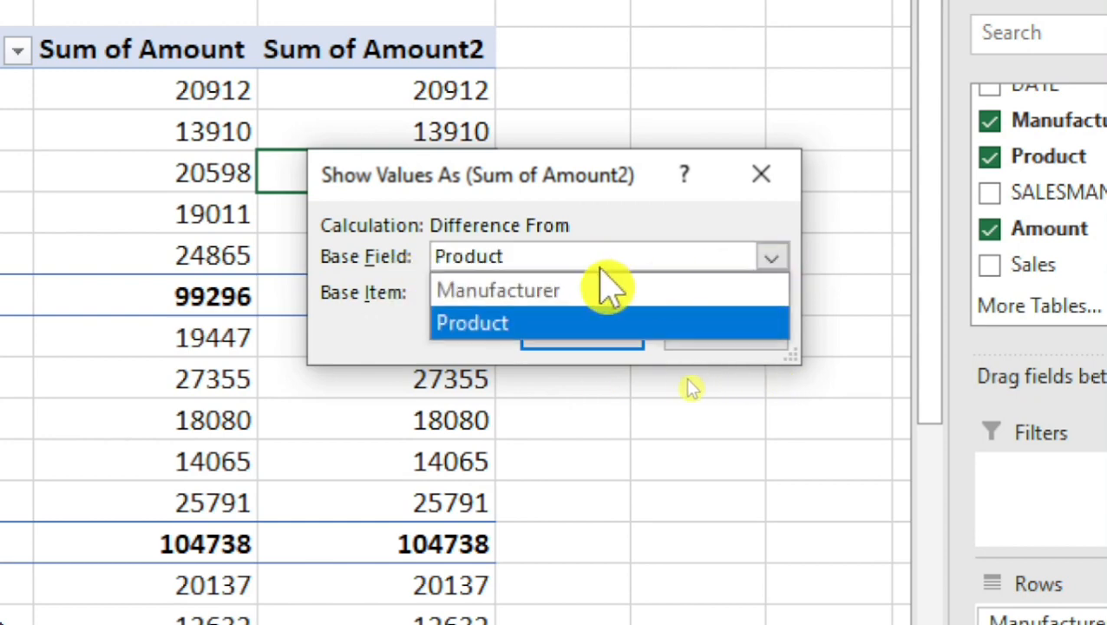
pyautogui.click(556, 291)
pyautogui.click(771, 257)
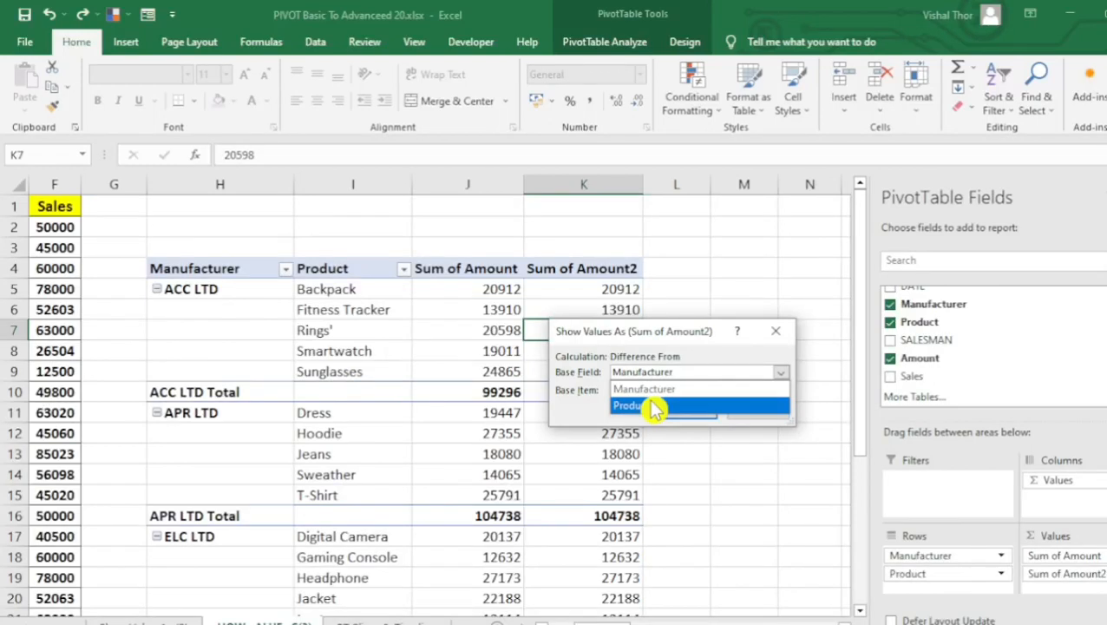
pyautogui.click(773, 373)
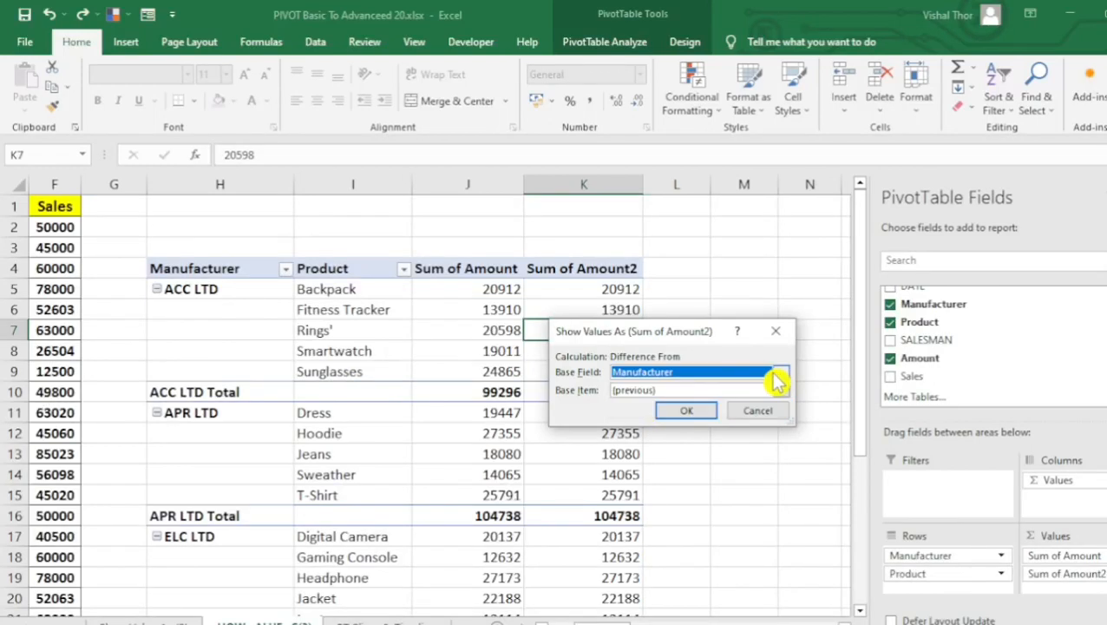
pyautogui.click(779, 375)
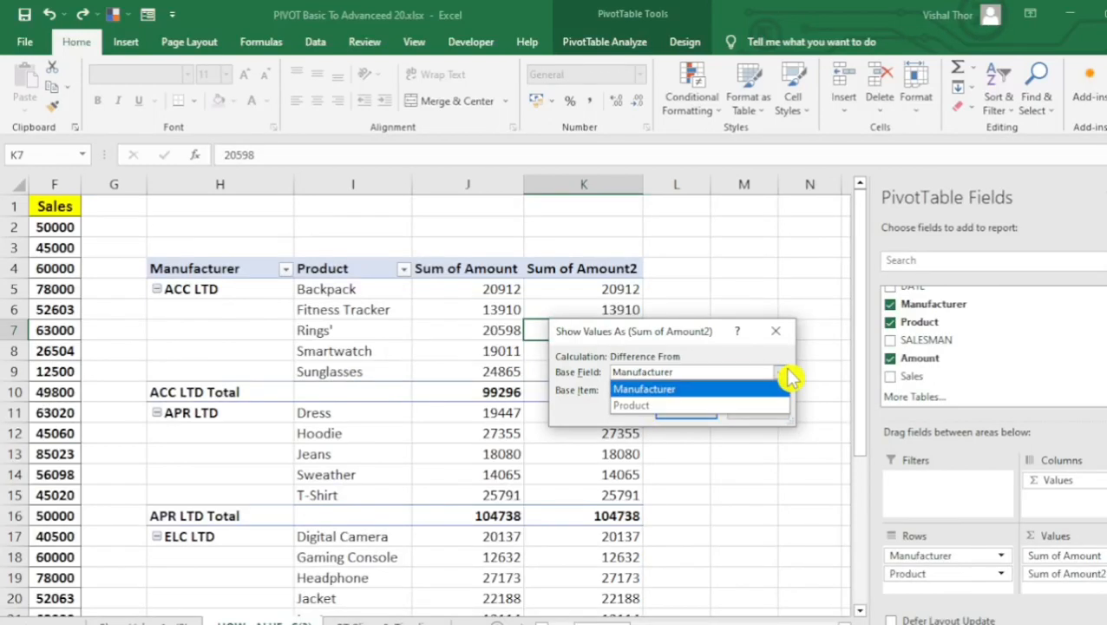
pyautogui.click(652, 407)
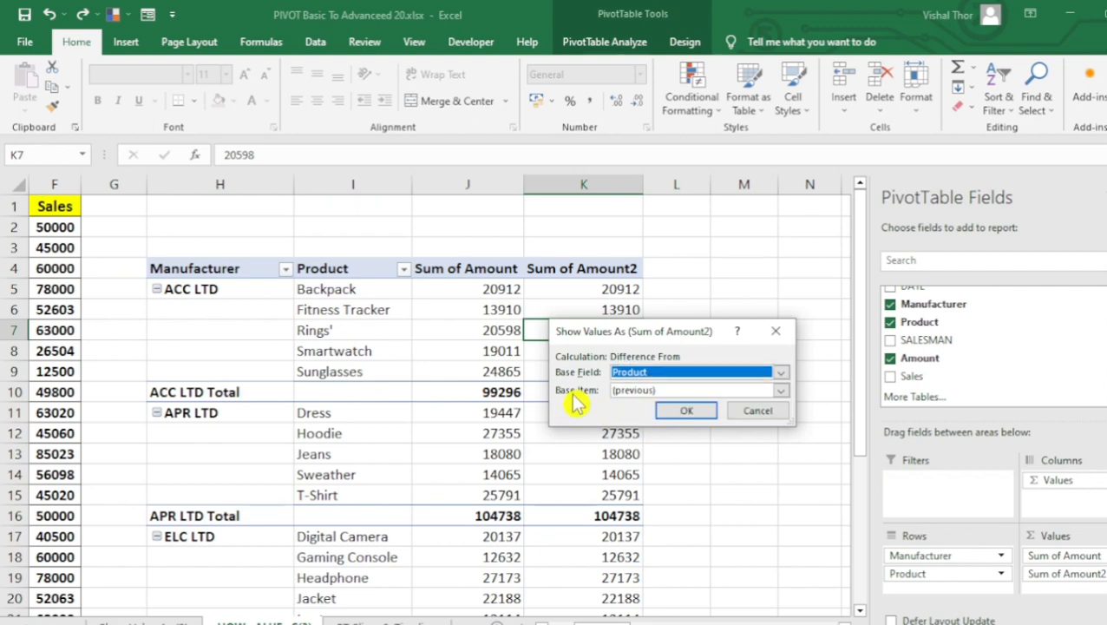
# Choose Backpack as the base item and apply the Difference From calculation to Sum of Amount2.
pyautogui.click(783, 391)
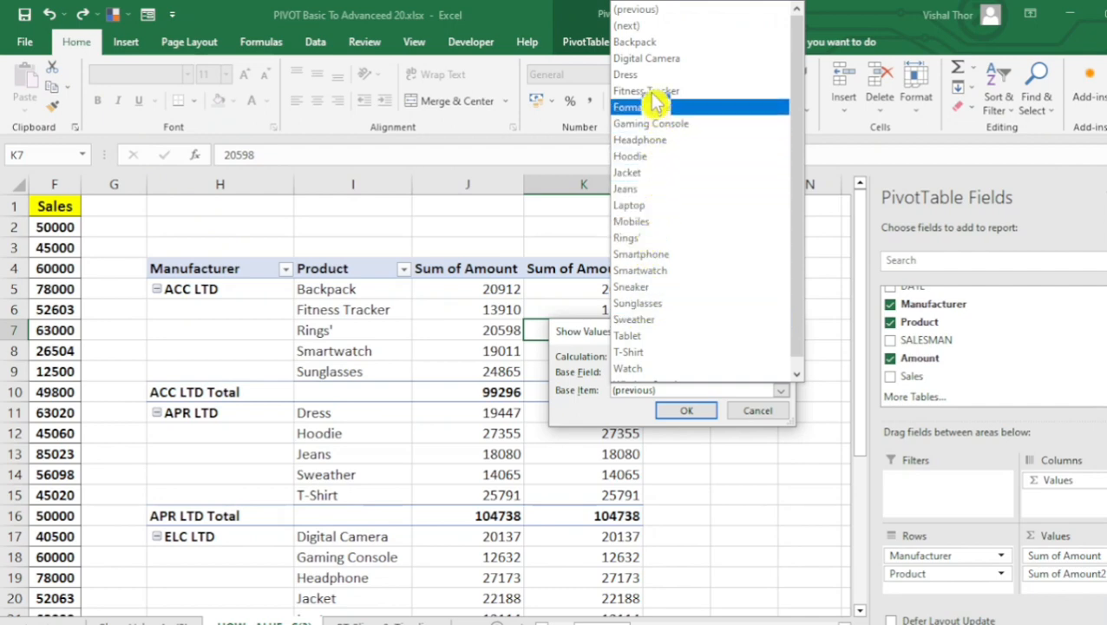
pyautogui.click(653, 42)
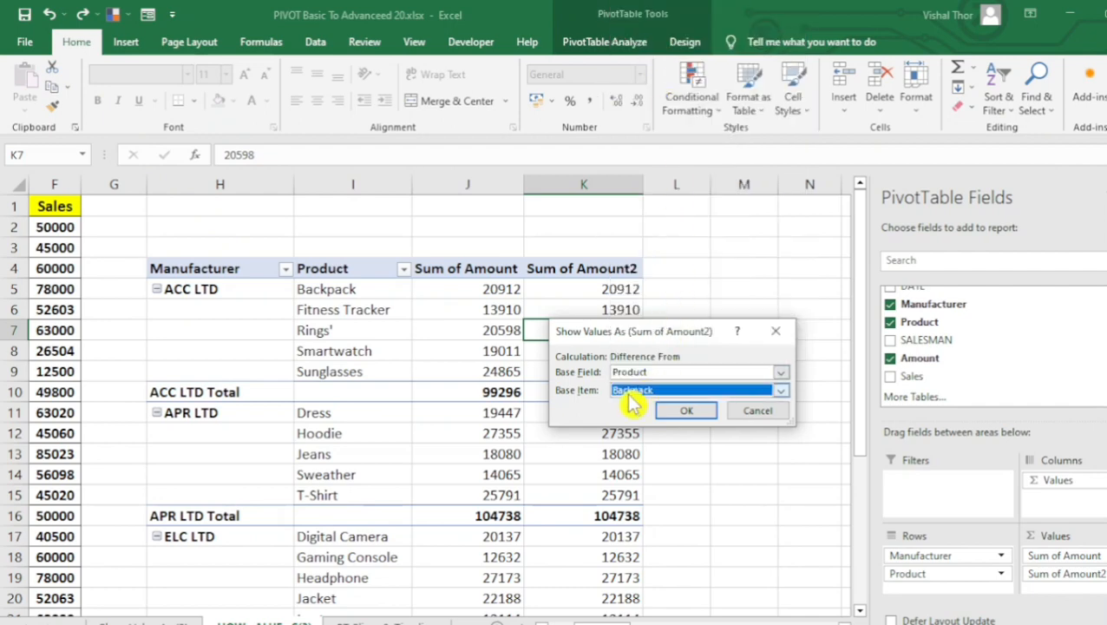
pyautogui.click(693, 412)
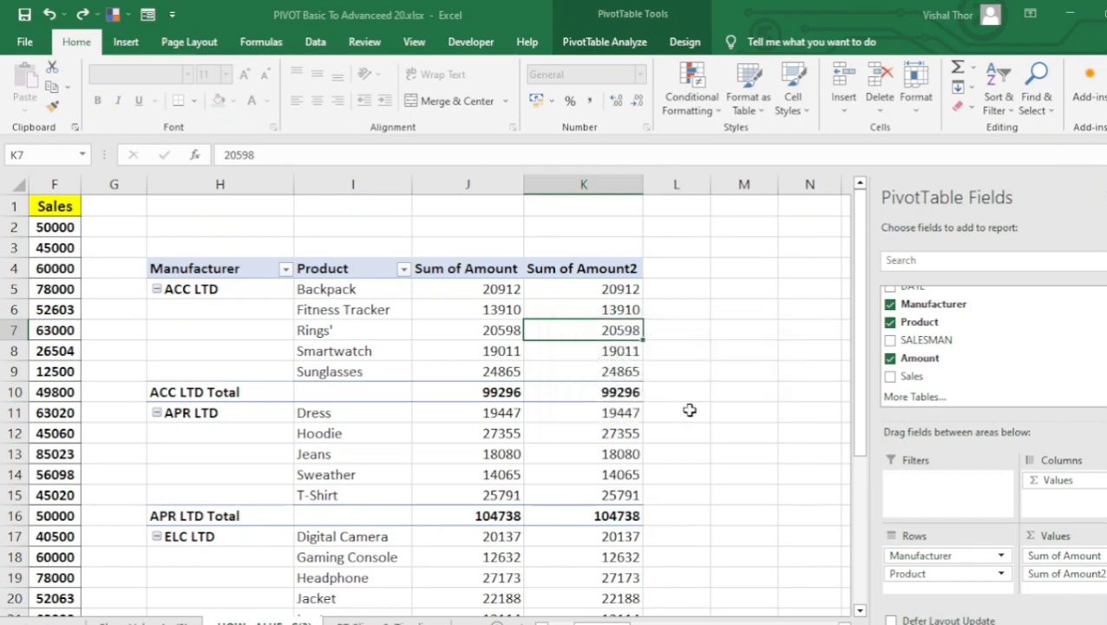
# Examine the Sum of Amount2 differences, comparing the Backpack base row with the other ACC LTD products.
pyautogui.moveTo(595, 288); pyautogui.dragTo(592, 590)
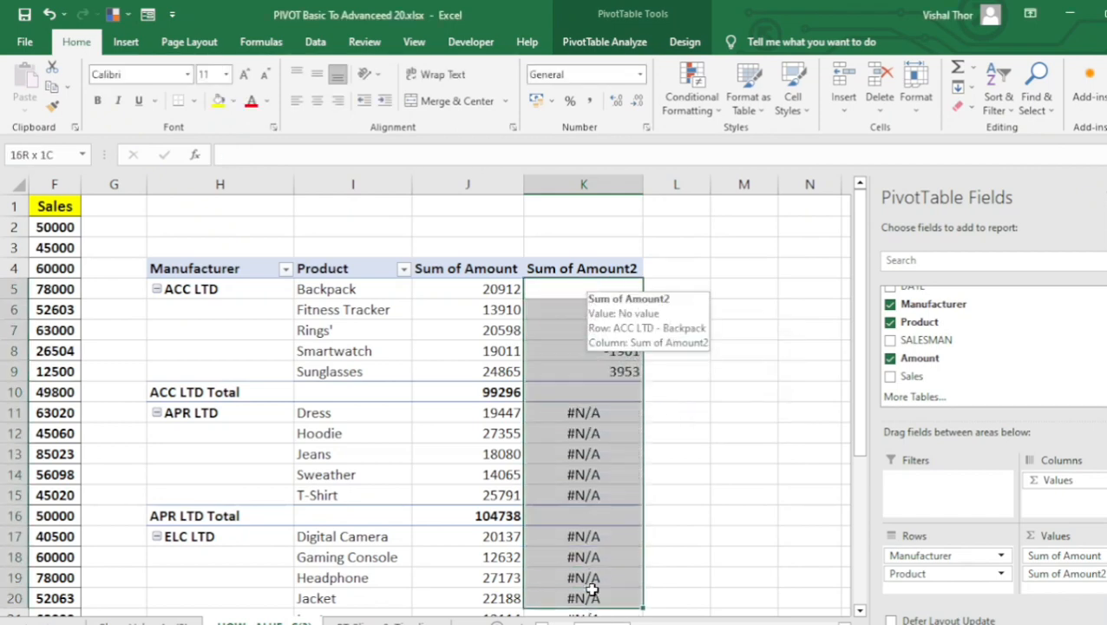
pyautogui.click(569, 456)
pyautogui.click(557, 289)
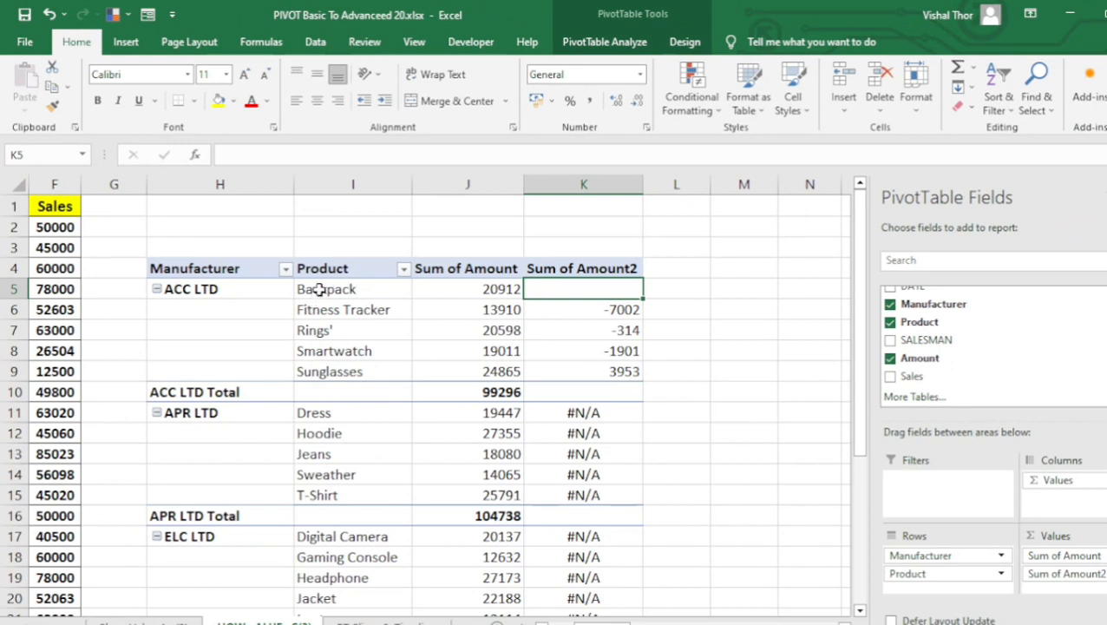
pyautogui.click(319, 289)
pyautogui.click(434, 289)
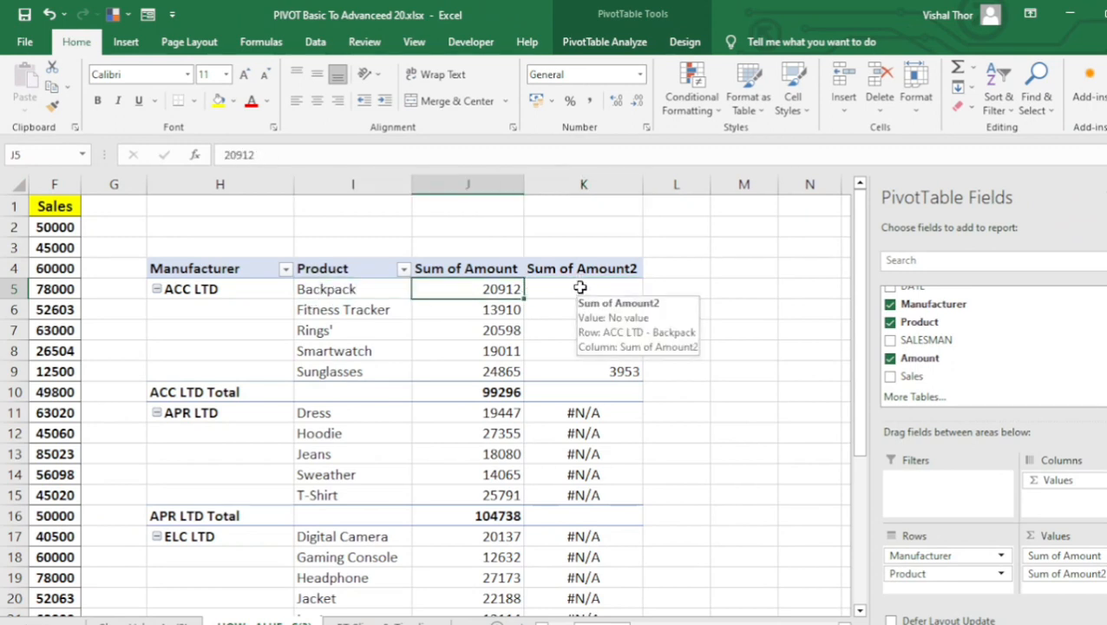
pyautogui.click(581, 288)
pyautogui.click(592, 330)
pyautogui.moveTo(603, 309); pyautogui.dragTo(602, 370)
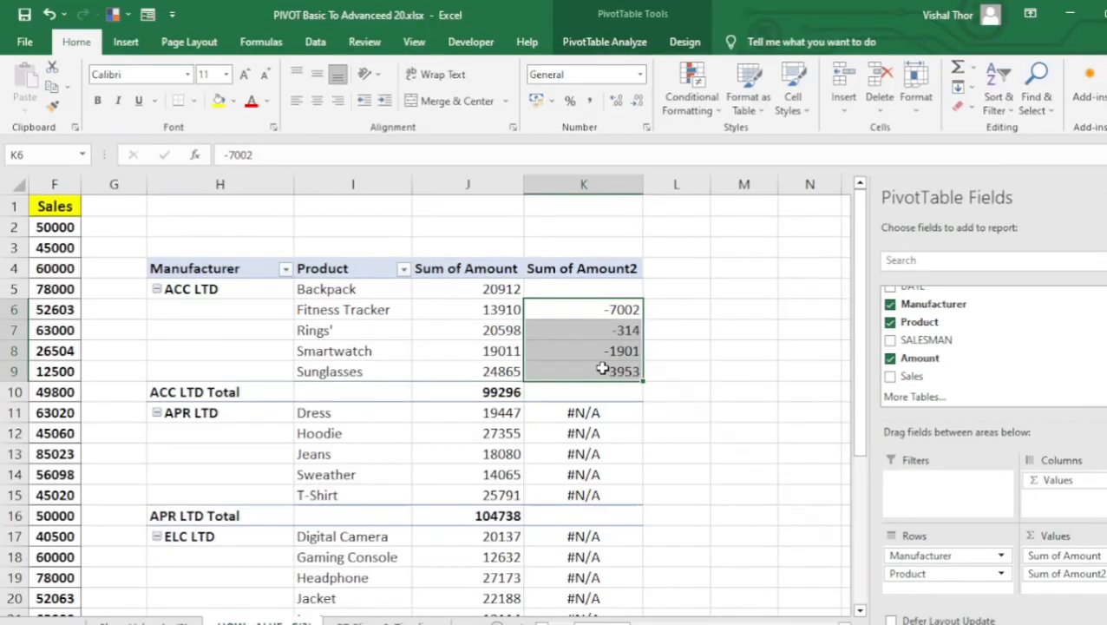
pyautogui.click(680, 307)
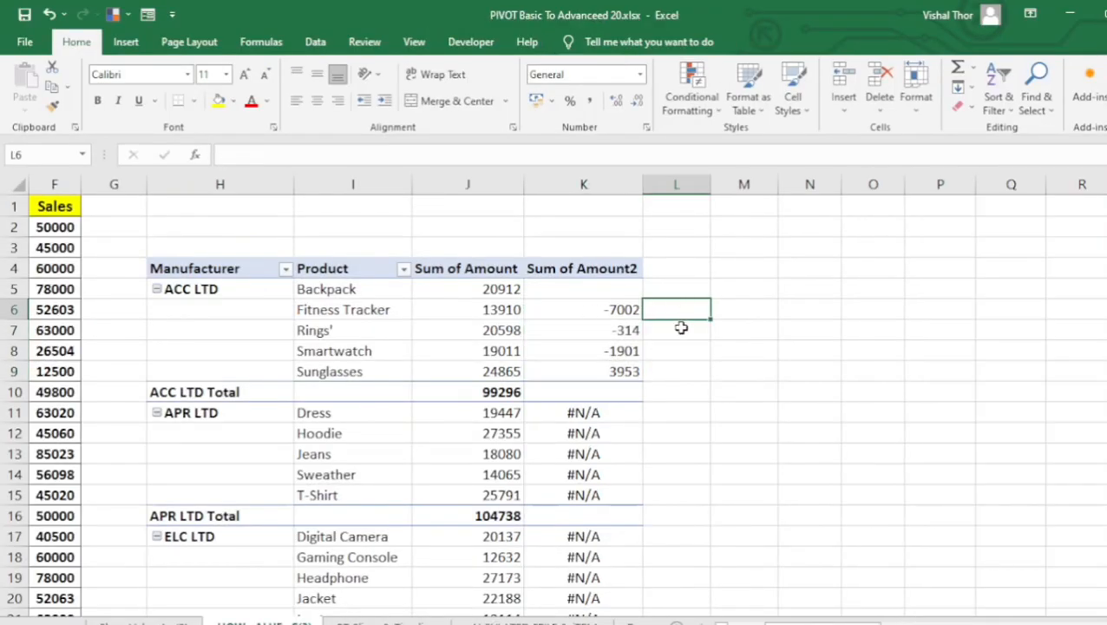
pyautogui.write('=')
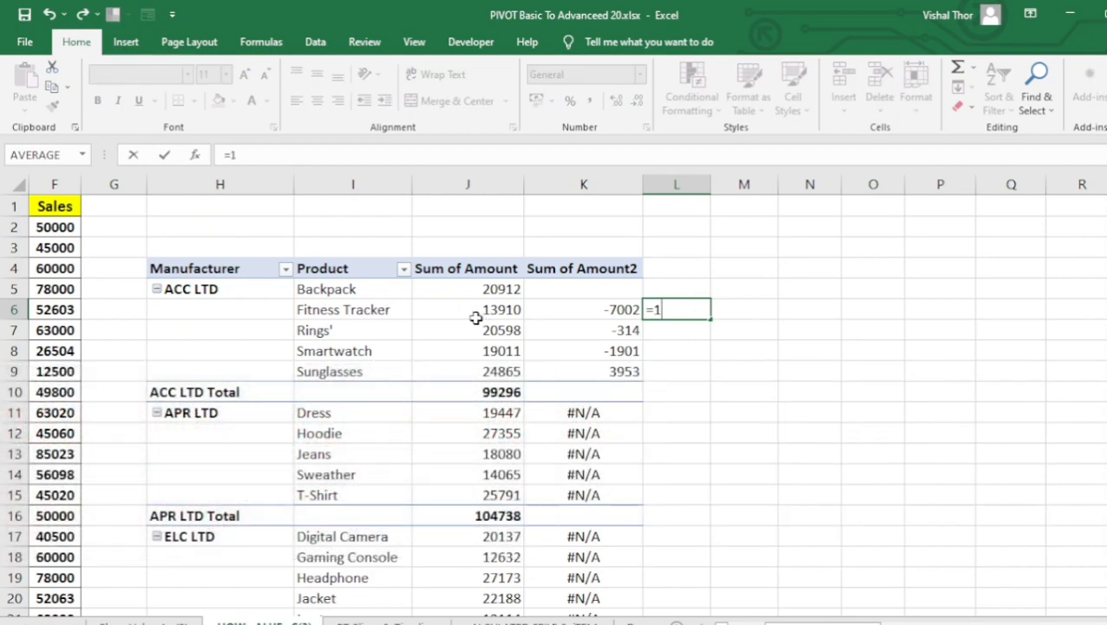
pyautogui.write('13910')
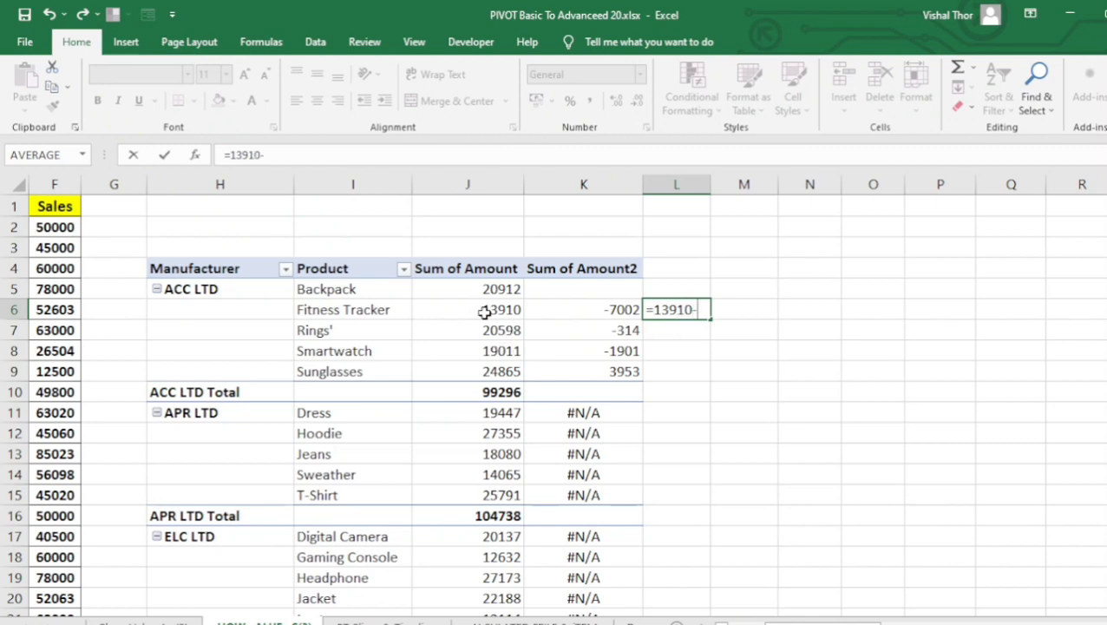
pyautogui.write('-209')
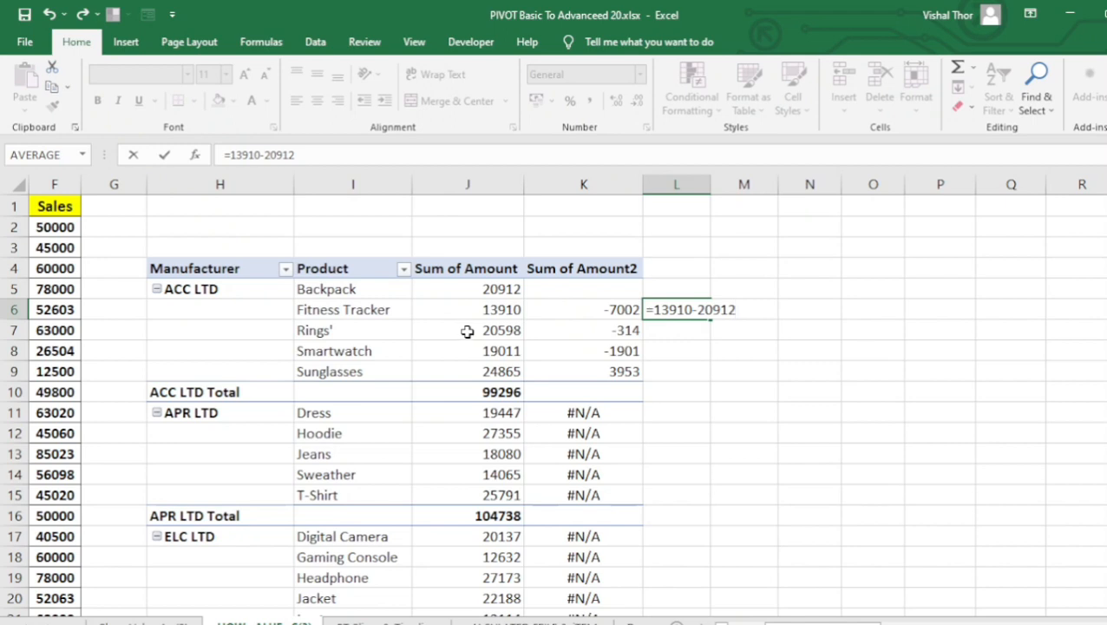
pyautogui.write('12')
pyautogui.press('Return')
pyautogui.click(656, 312)
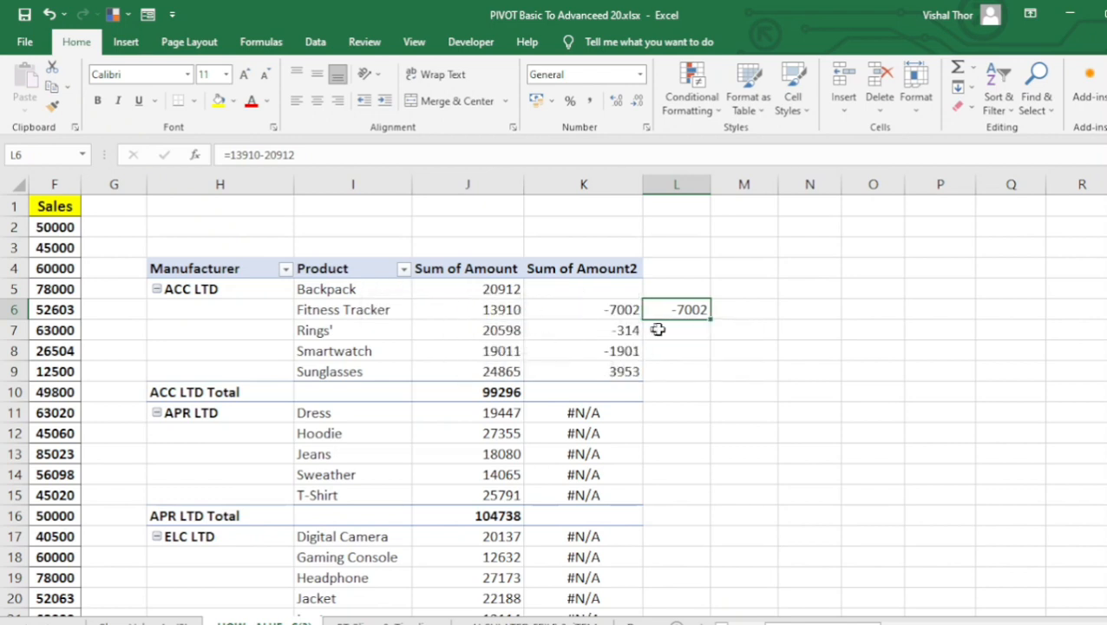
pyautogui.click(685, 331)
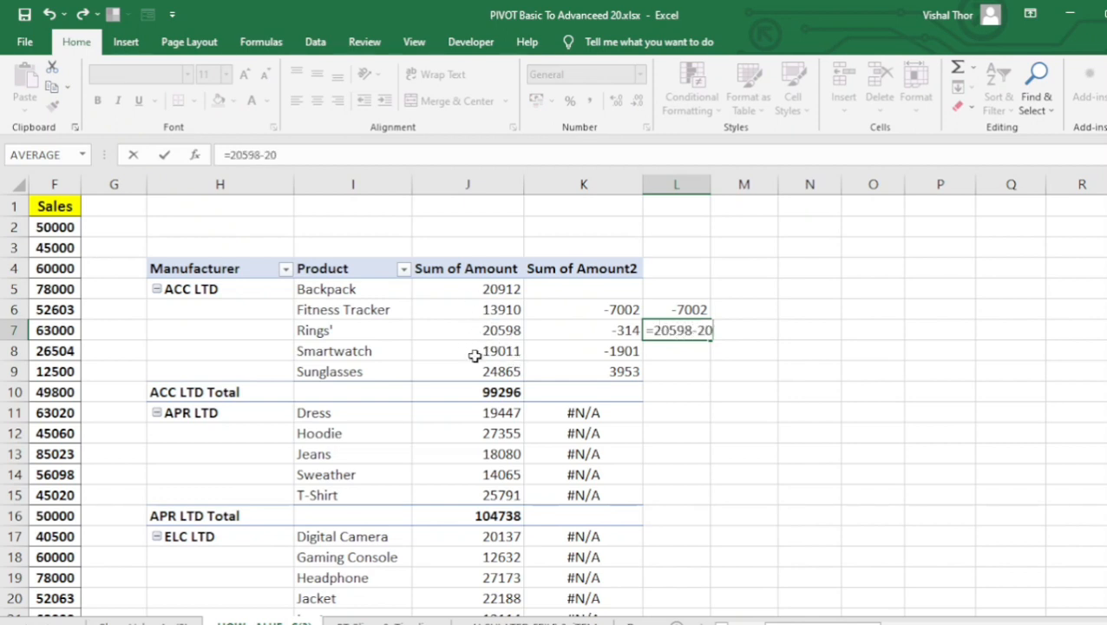
pyautogui.press('Return')
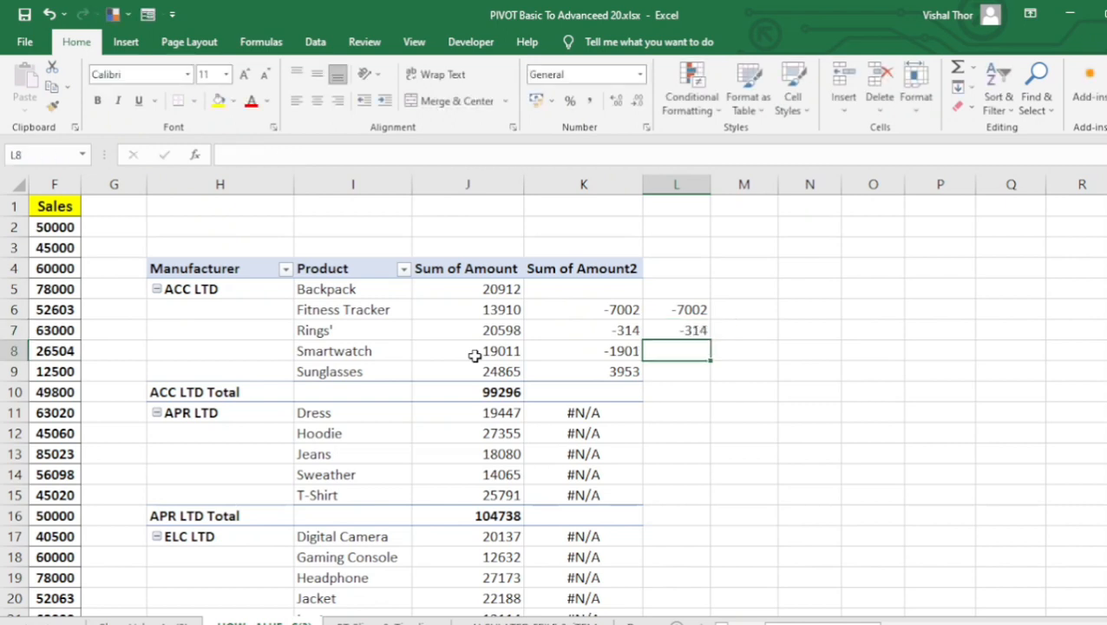
pyautogui.click(662, 330)
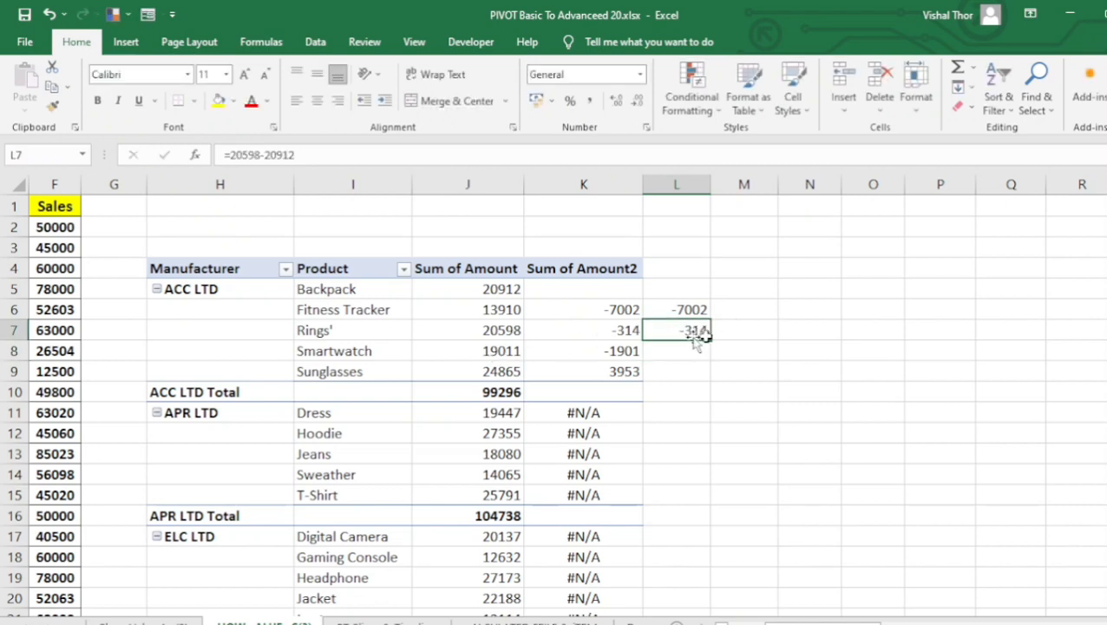
pyautogui.click(613, 329)
pyautogui.click(648, 330)
pyautogui.click(620, 333)
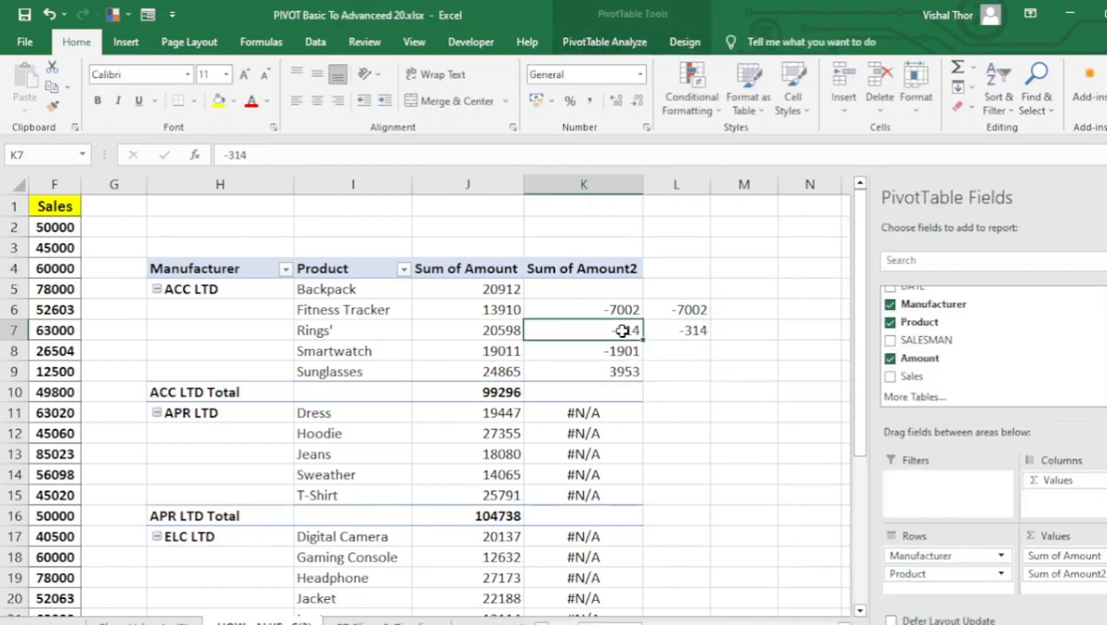
# Clear the check formulas from cells L6 and L7 beside the pivot table.
pyautogui.click(673, 333)
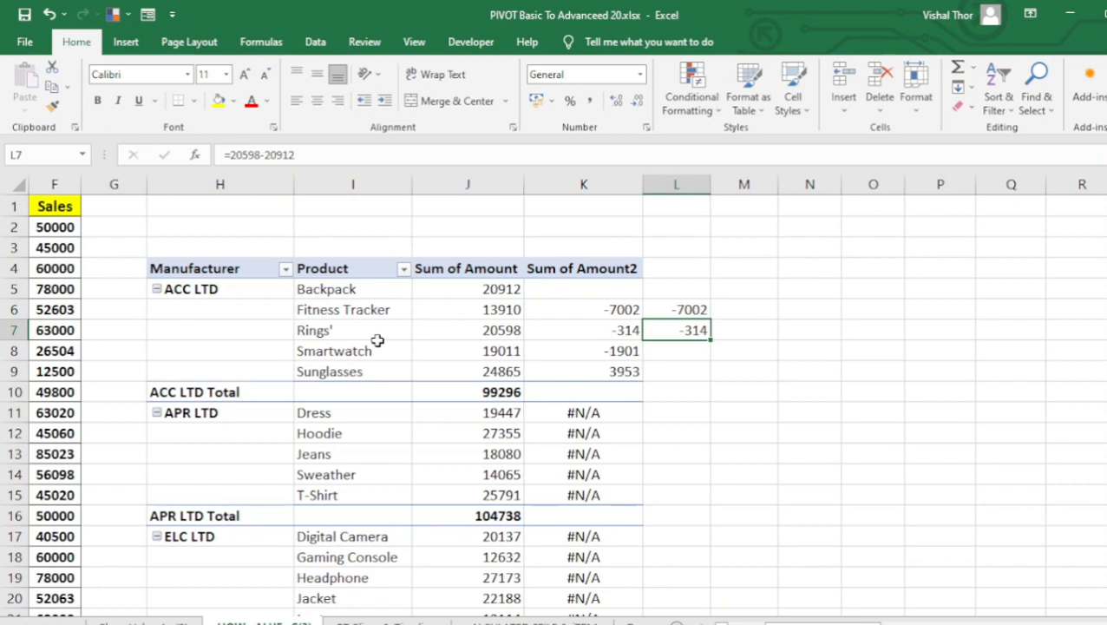
pyautogui.click(612, 410)
pyautogui.moveTo(671, 309); pyautogui.dragTo(673, 362)
# Examine the #N/A entries in the APR LTD rows against the ACC LTD products that include the Backpack base item.
pyautogui.moveTo(569, 410); pyautogui.dragTo(565, 476)
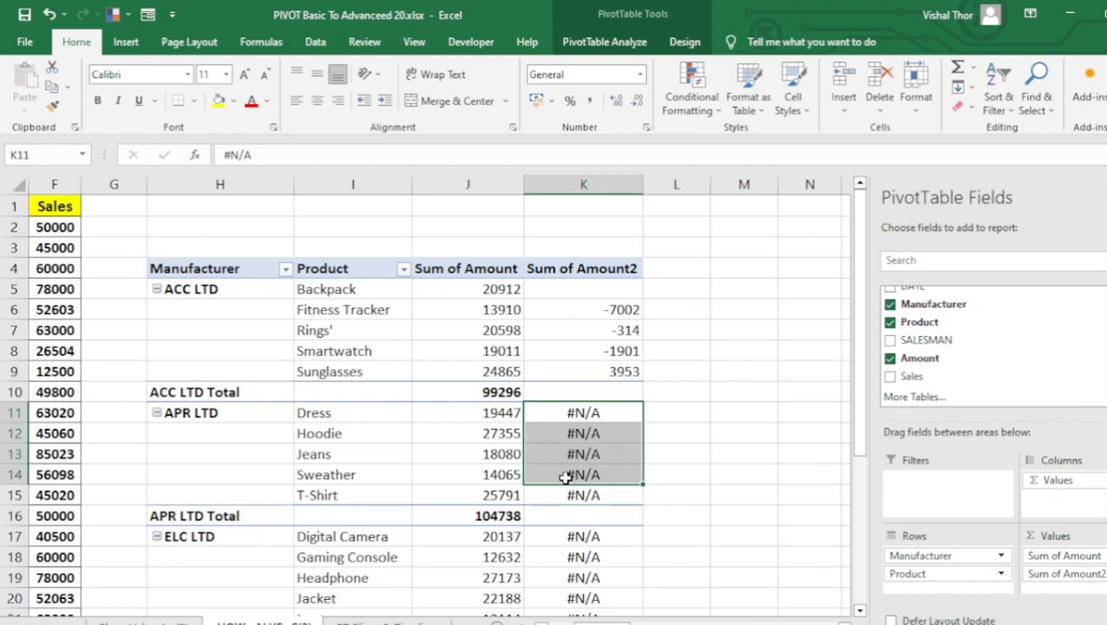
pyautogui.click(553, 324)
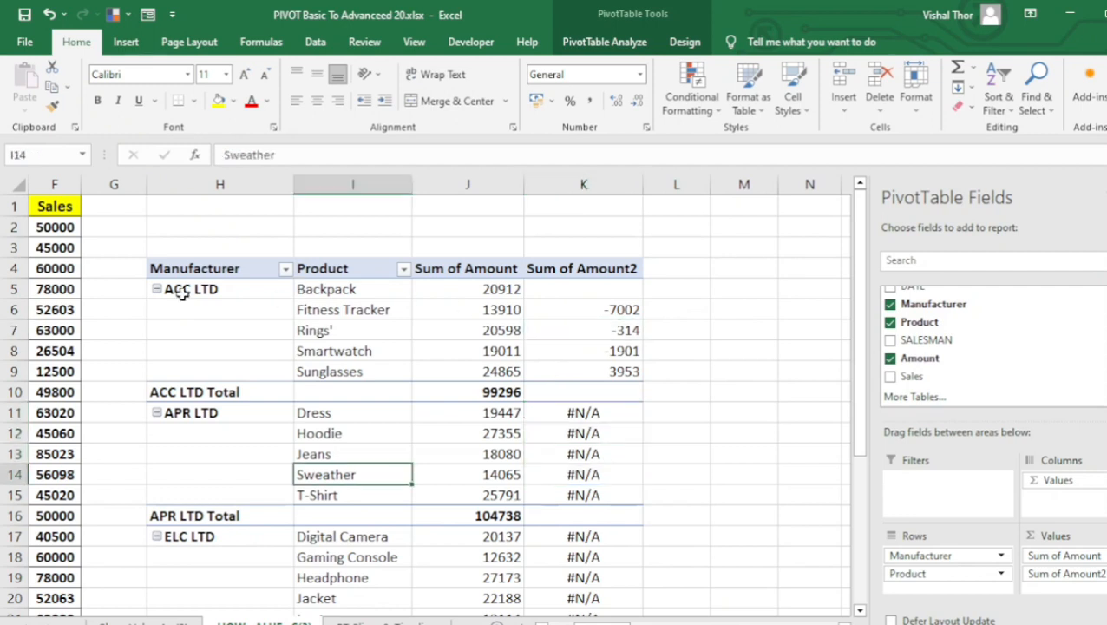
pyautogui.click(184, 293)
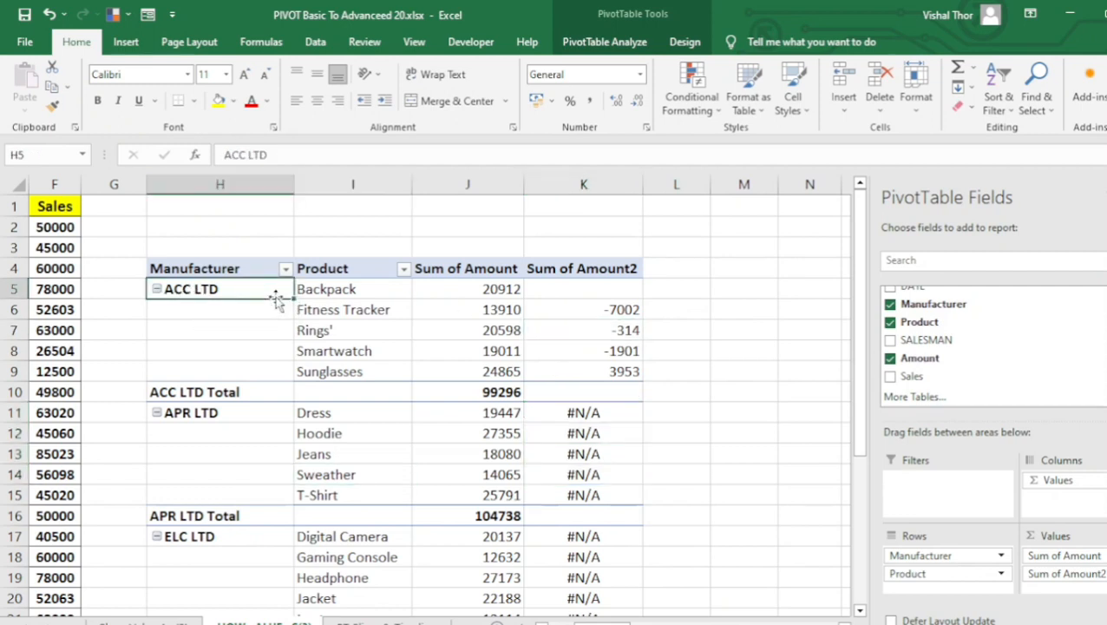
pyautogui.moveTo(316, 289); pyautogui.dragTo(613, 373)
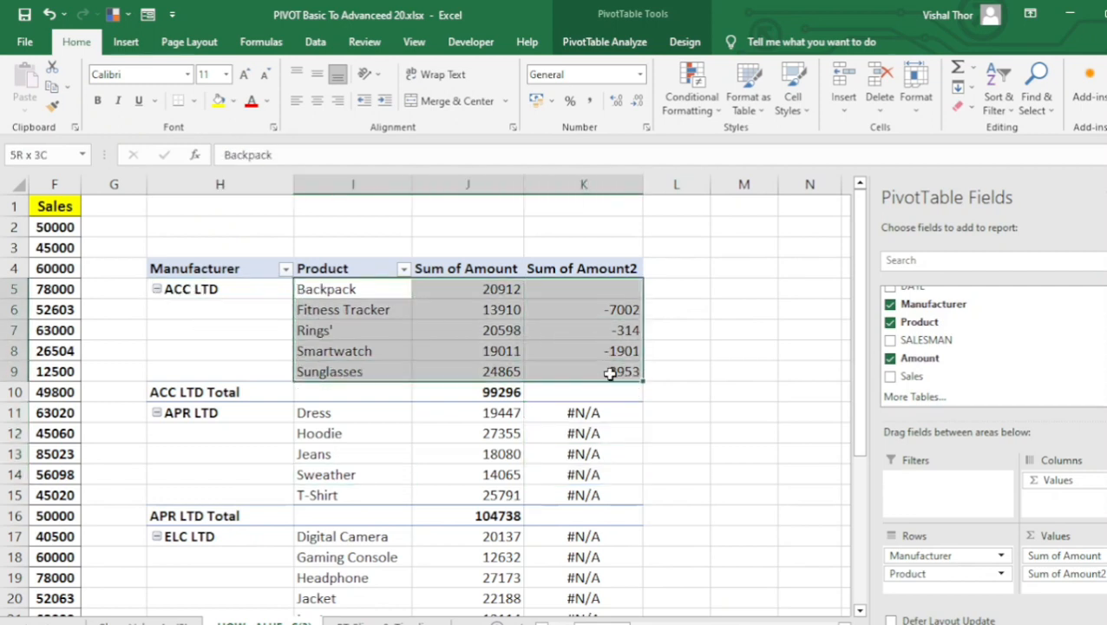
pyautogui.click(299, 453)
pyautogui.moveTo(571, 407); pyautogui.dragTo(595, 490)
pyautogui.scroll(4, 518, 475)
pyautogui.click(565, 449)
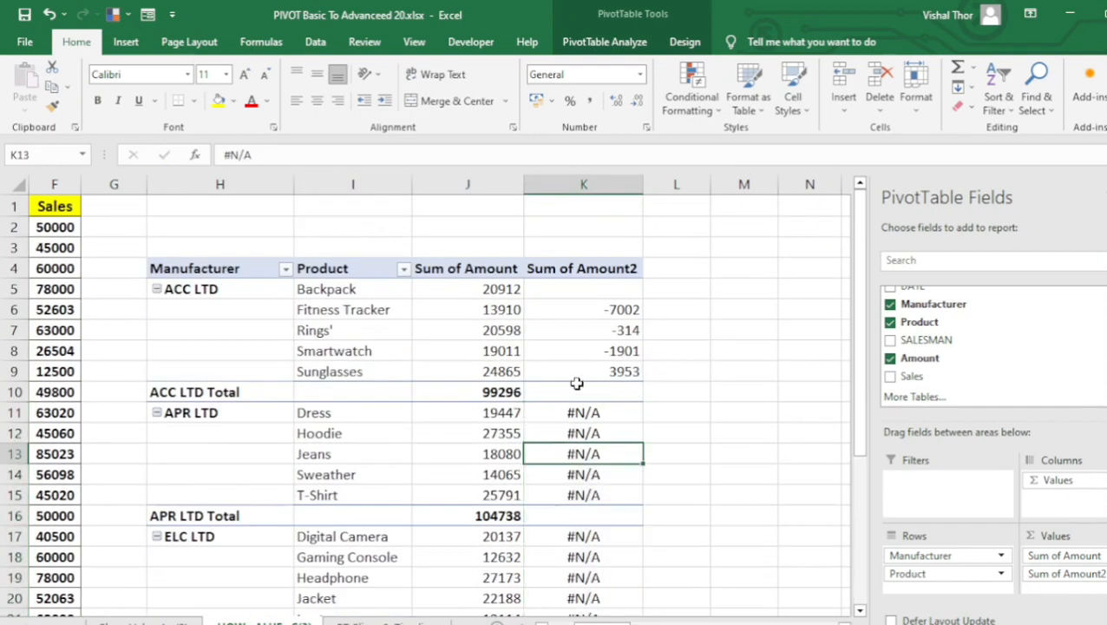
# Reapply Difference From to Sum of Amount2 with Product as base field and (previous) as base item.
pyautogui.rightClick(574, 367)
pyautogui.moveTo(618, 542)
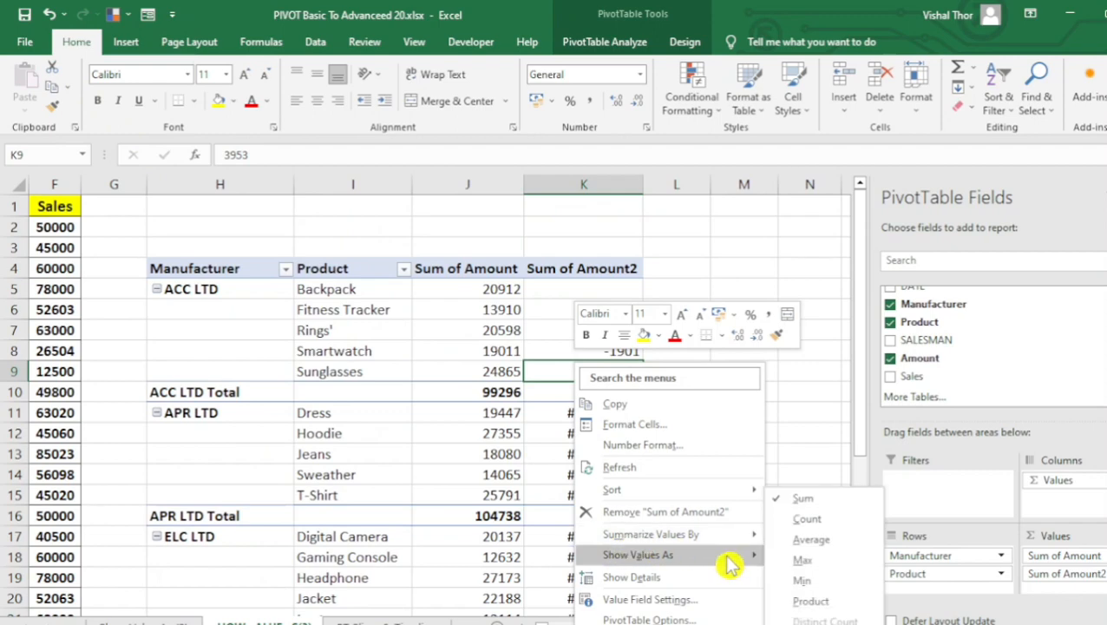
pyautogui.moveTo(733, 554)
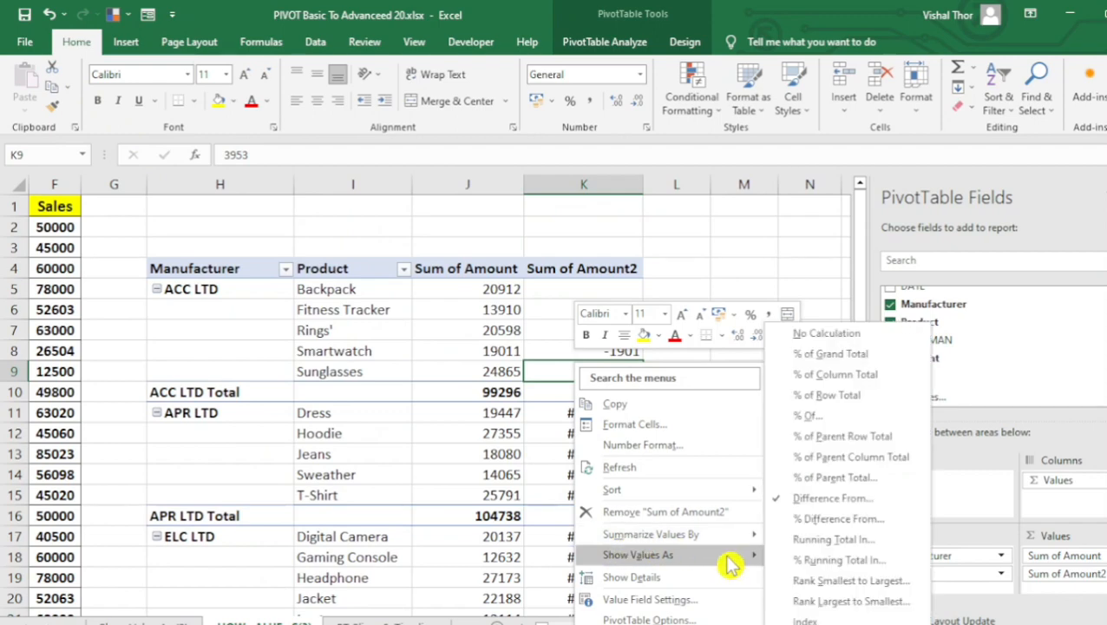
pyautogui.click(829, 499)
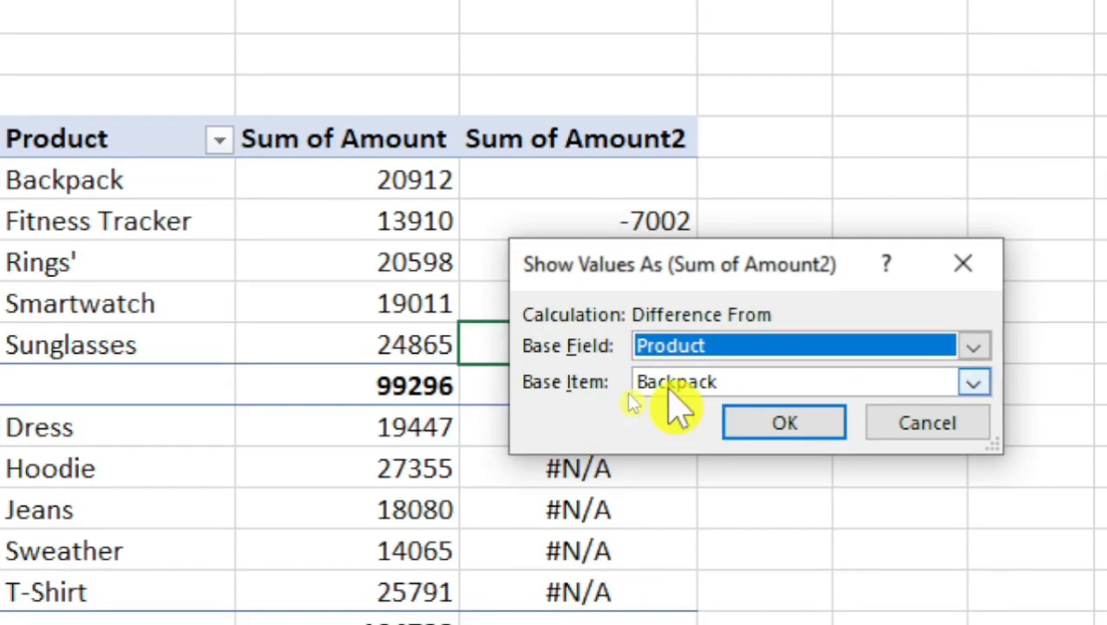
pyautogui.click(965, 383)
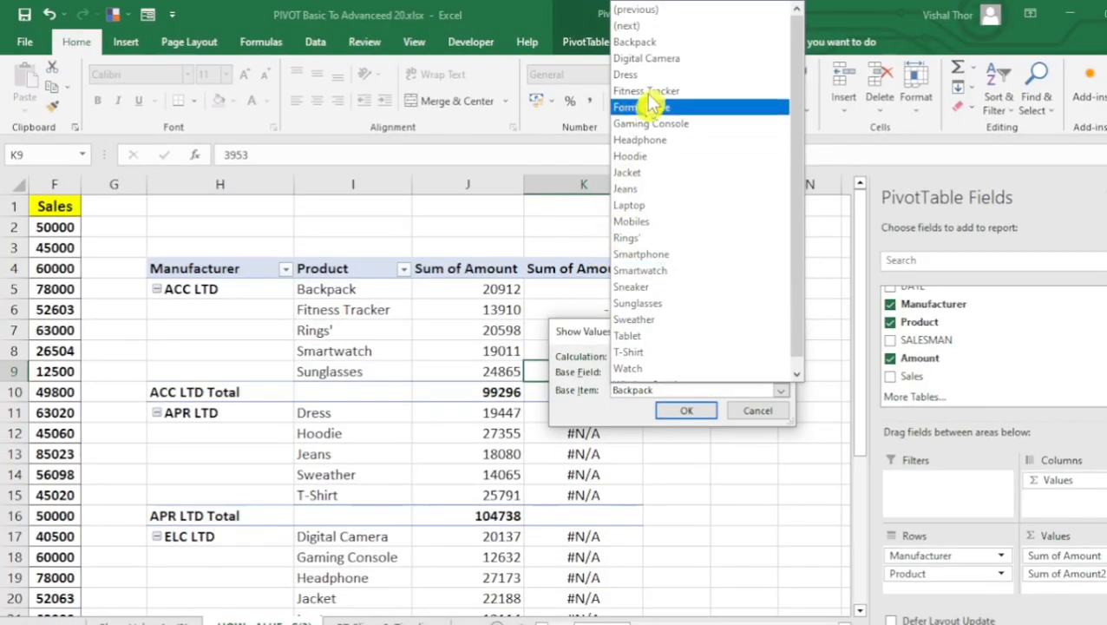
pyautogui.click(654, 10)
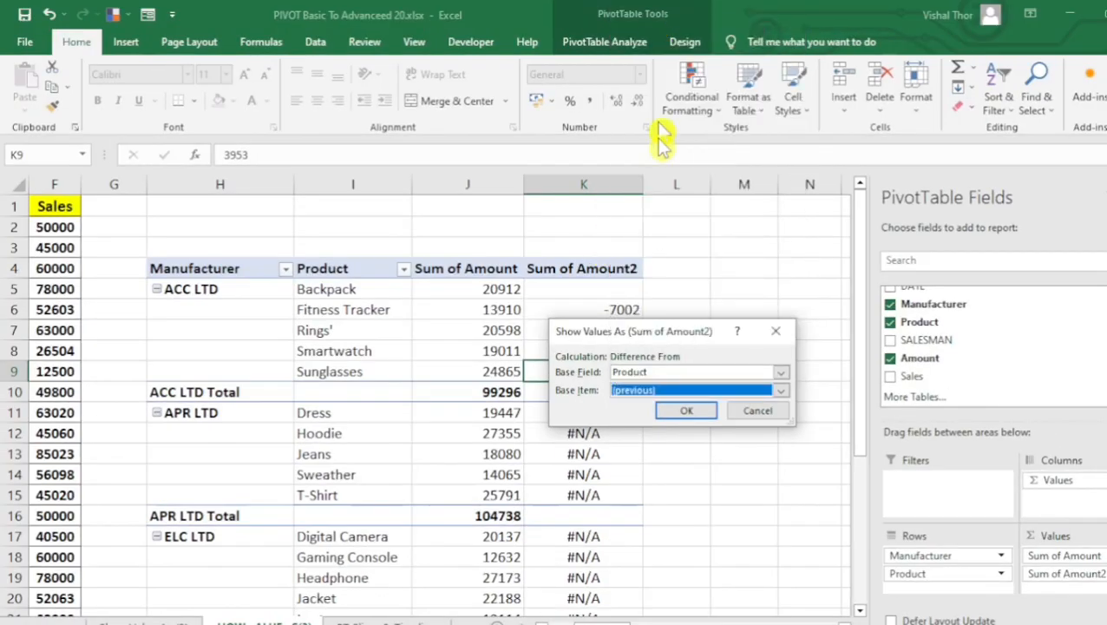
pyautogui.click(681, 417)
# Examine the Sum of Amount2 differences from the previous product, comparing the Dress and Hoodie amounts under APR LTD.
pyautogui.moveTo(608, 290); pyautogui.dragTo(594, 386)
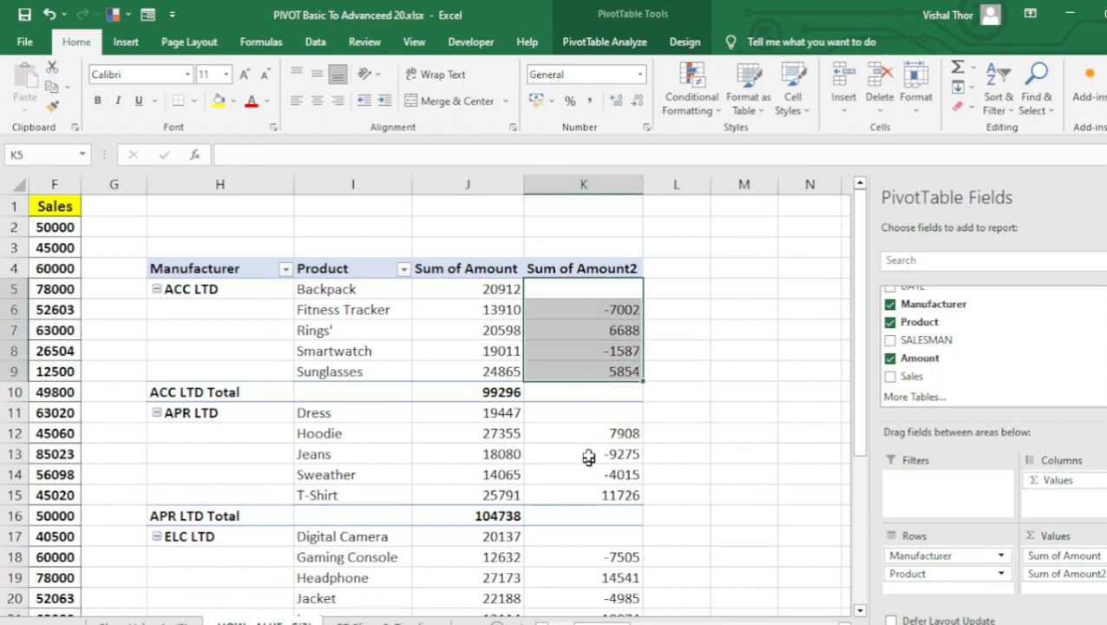
pyautogui.scroll(-1, 589, 459)
pyautogui.scroll(1, 521, 440)
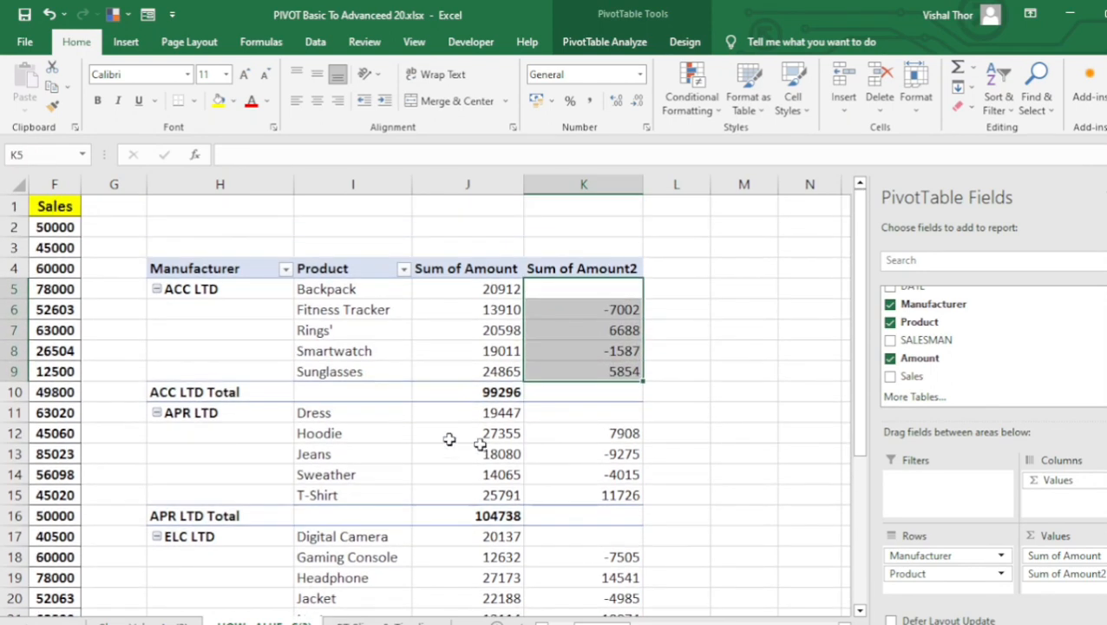
pyautogui.click(192, 414)
pyautogui.click(321, 411)
pyautogui.moveTo(344, 413); pyautogui.dragTo(544, 412)
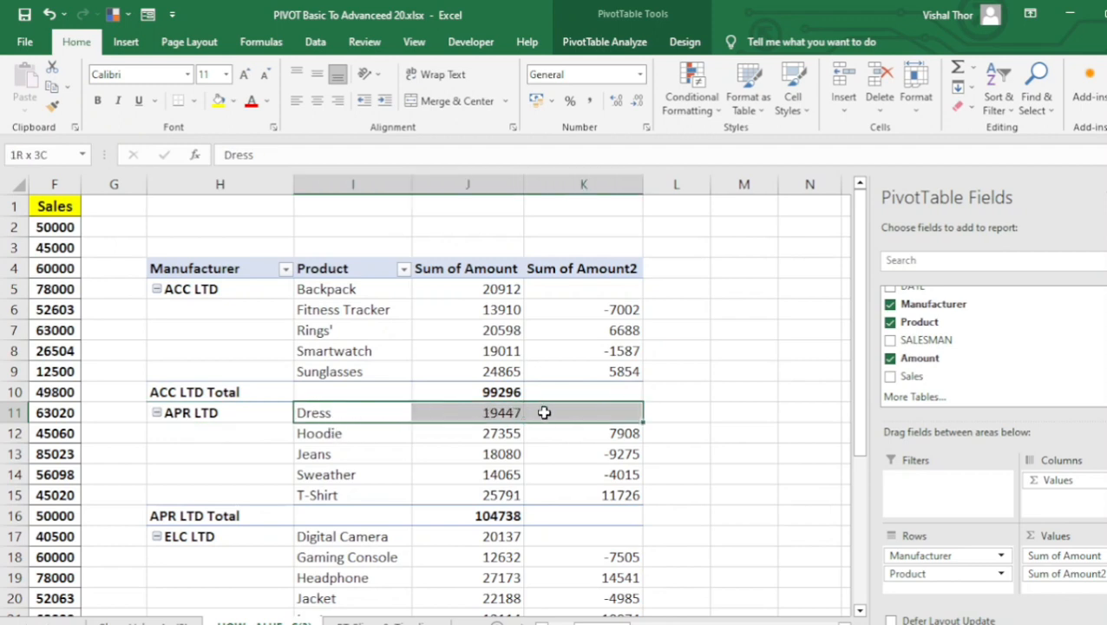
pyautogui.click(452, 414)
pyautogui.click(473, 431)
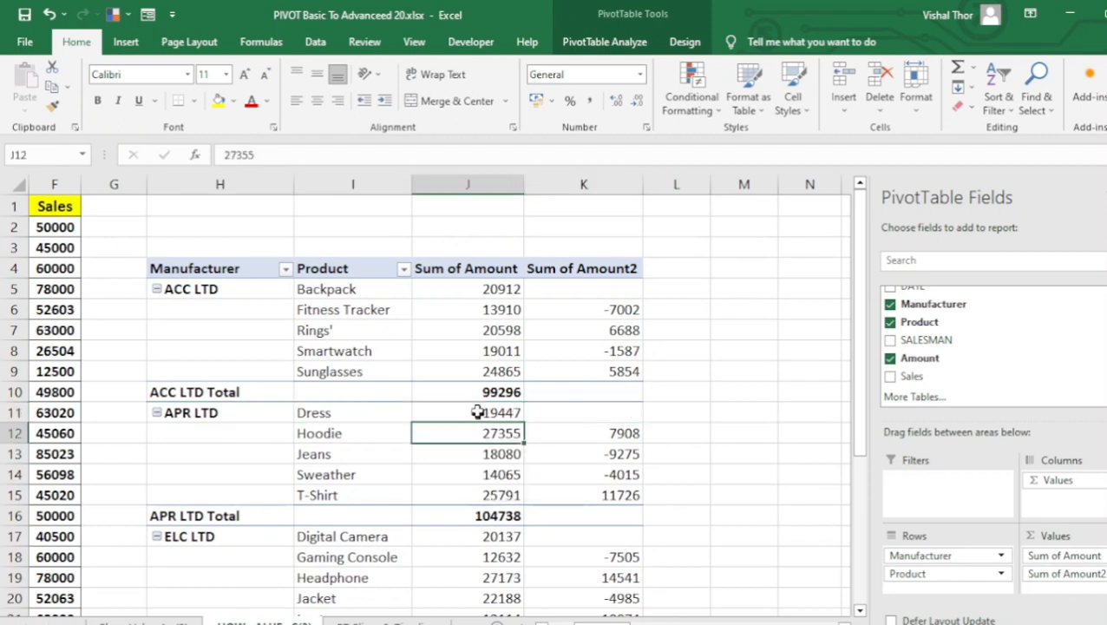
pyautogui.click(695, 430)
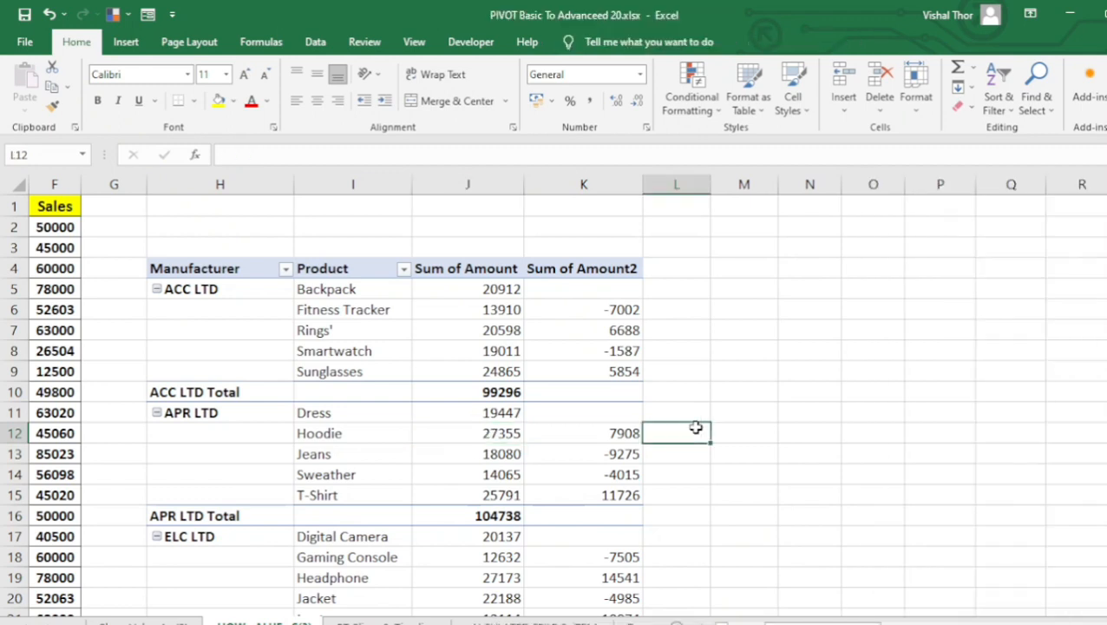
pyautogui.write('=')
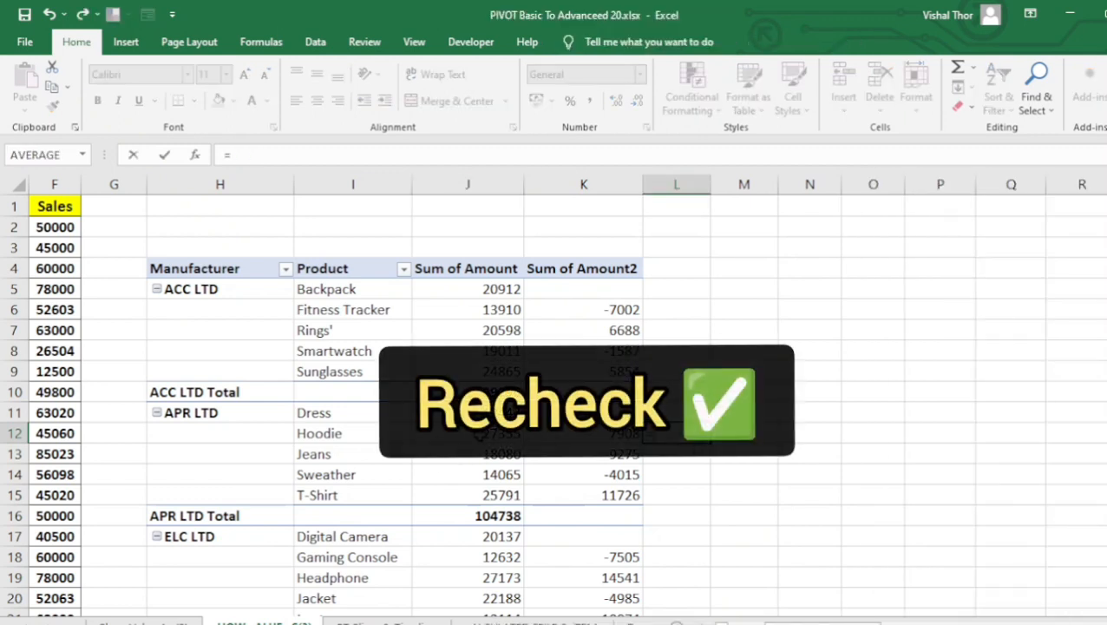
pyautogui.write('27355')
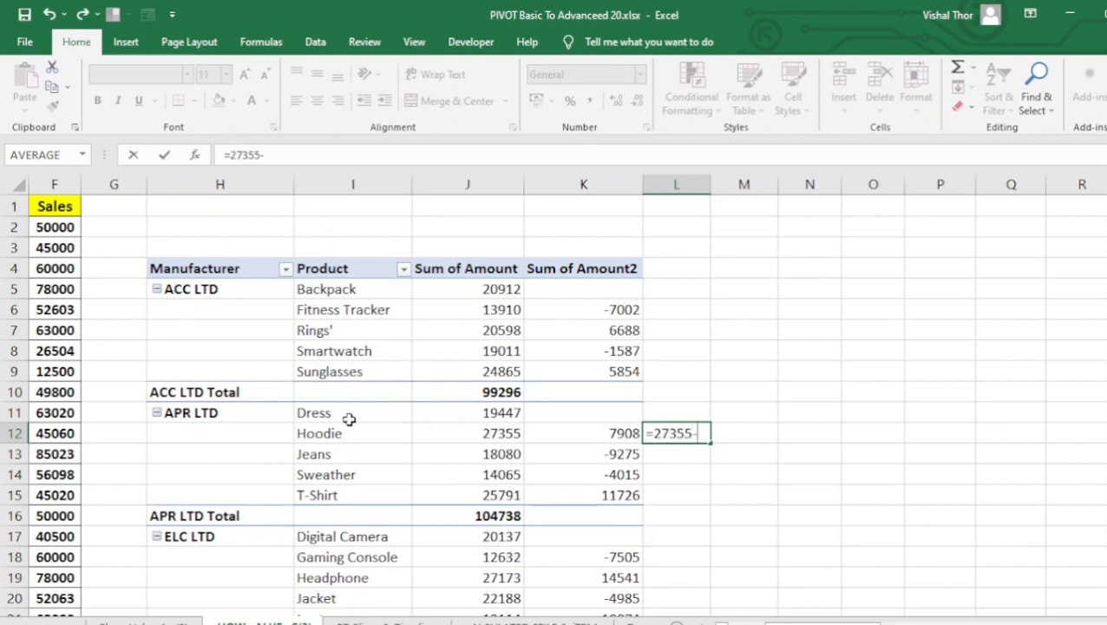
pyautogui.write('-19447')
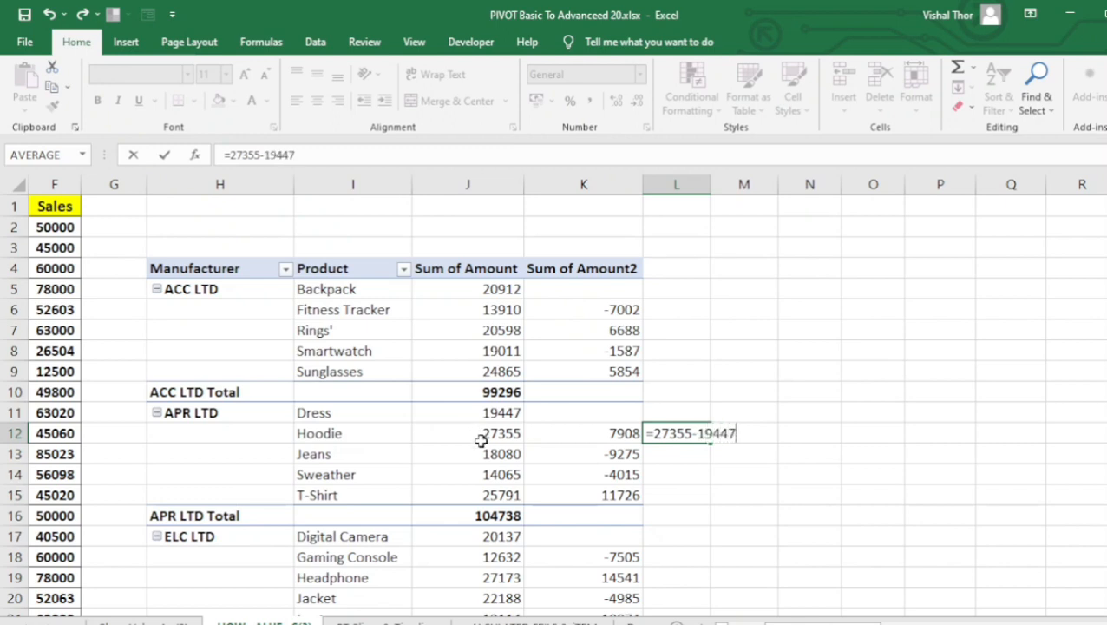
pyautogui.hotkey('ctrl', 'Return')
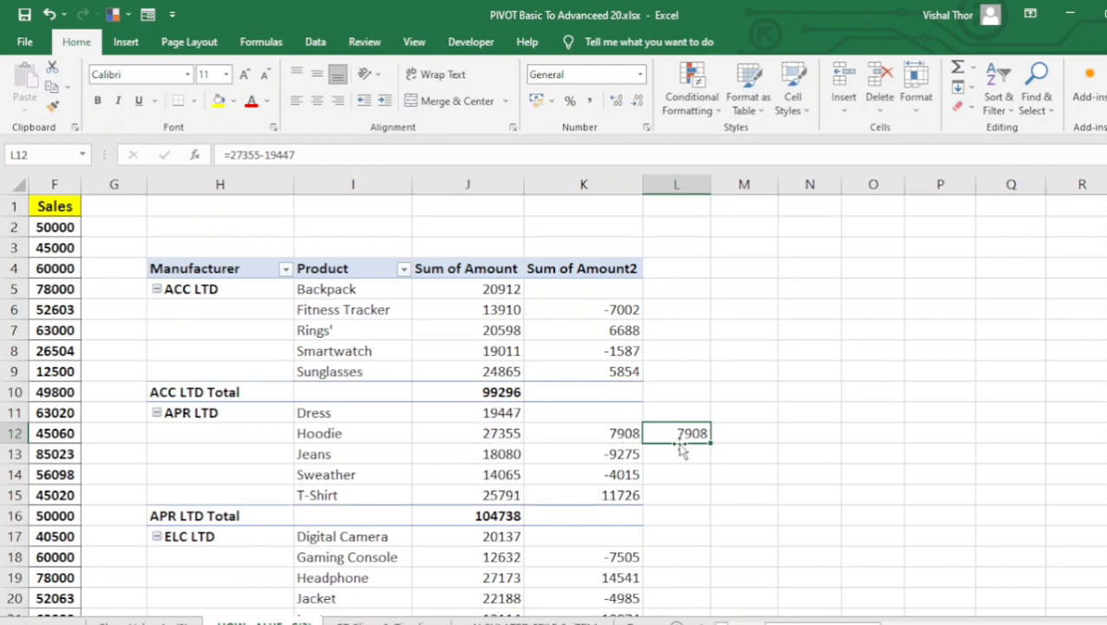
pyautogui.press('Delete')
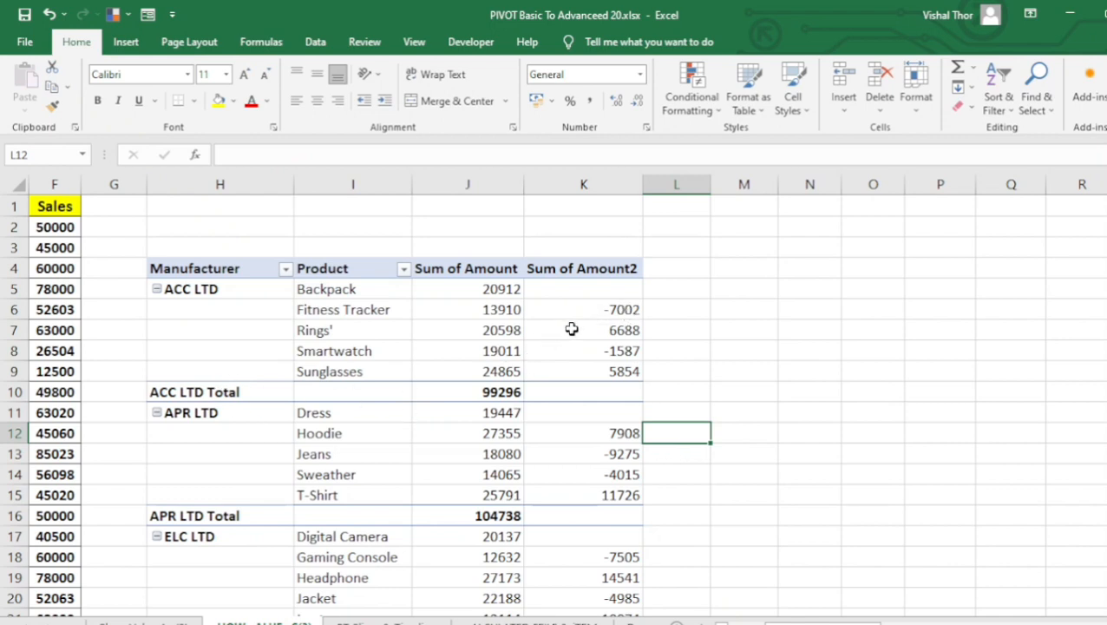
# Show Sum of Amount2 as % Difference From, with Product as base field and (previous) as base item.
pyautogui.moveTo(593, 309)
pyautogui.rightClick(602, 315)
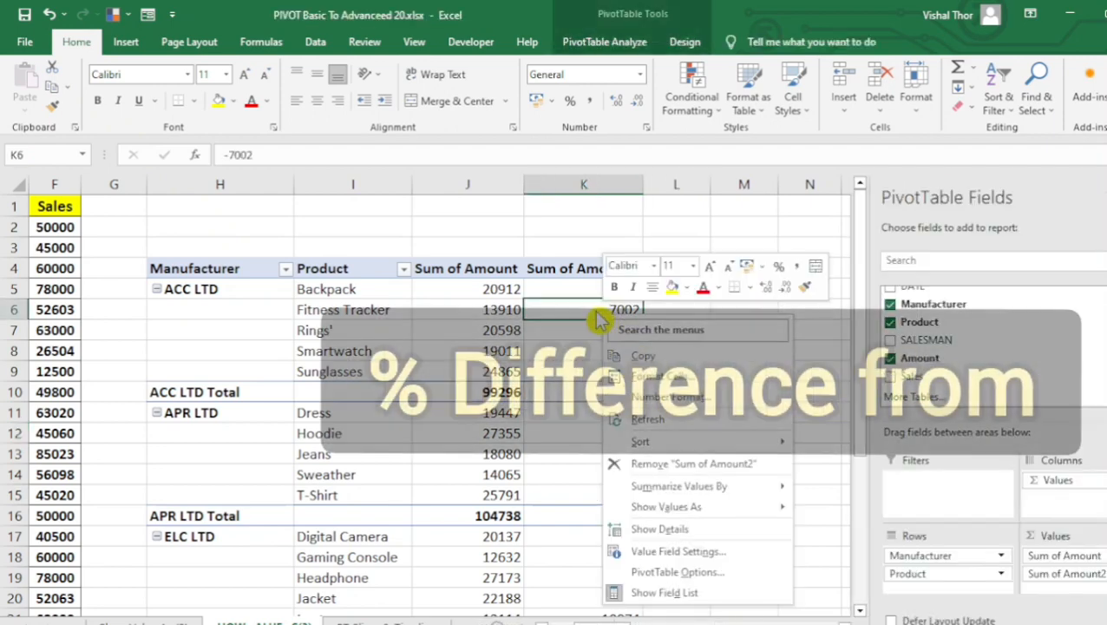
pyautogui.moveTo(694, 507)
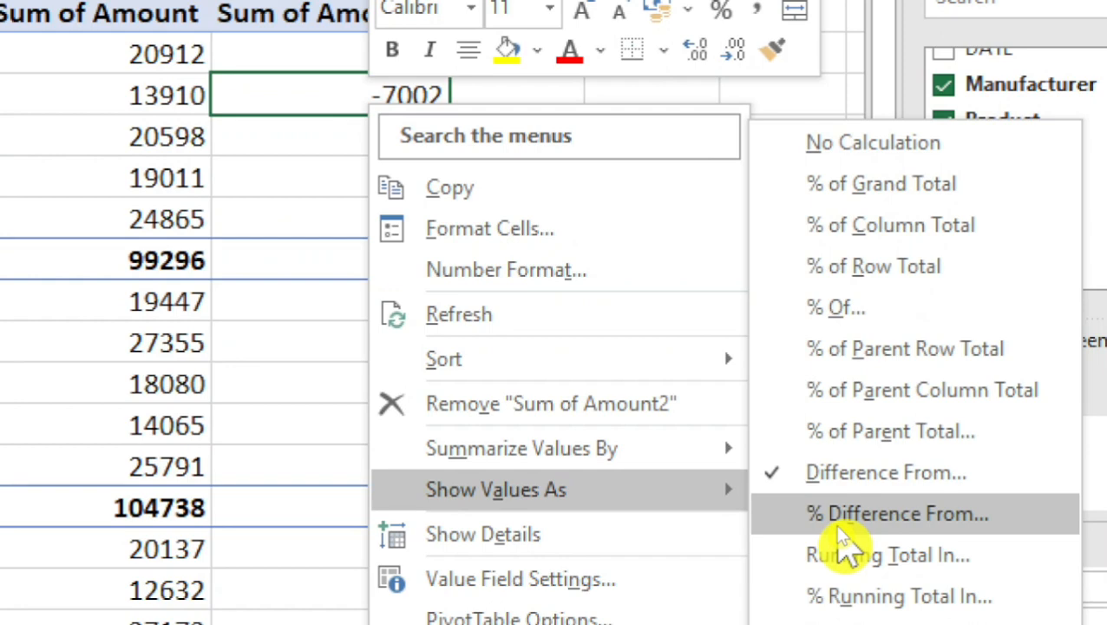
pyautogui.click(840, 521)
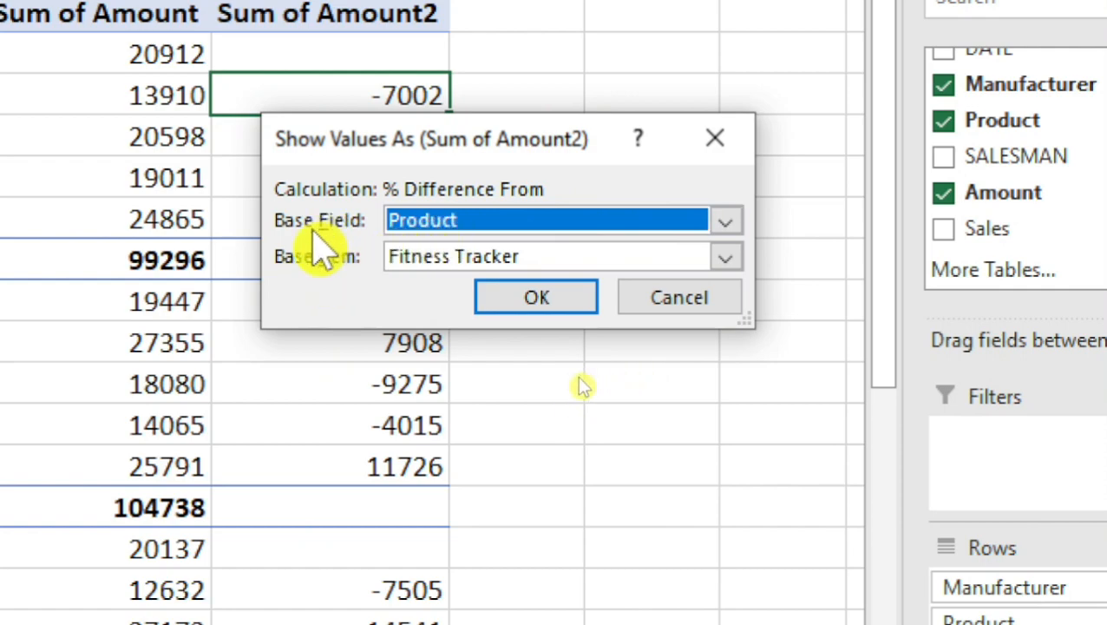
pyautogui.click(728, 257)
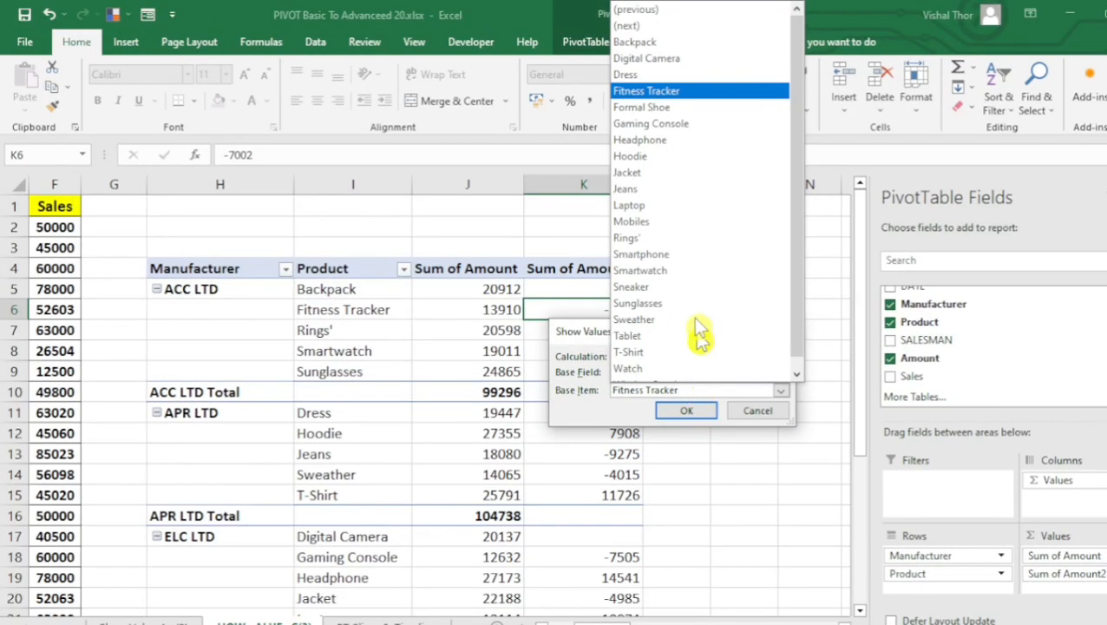
pyautogui.click(667, 13)
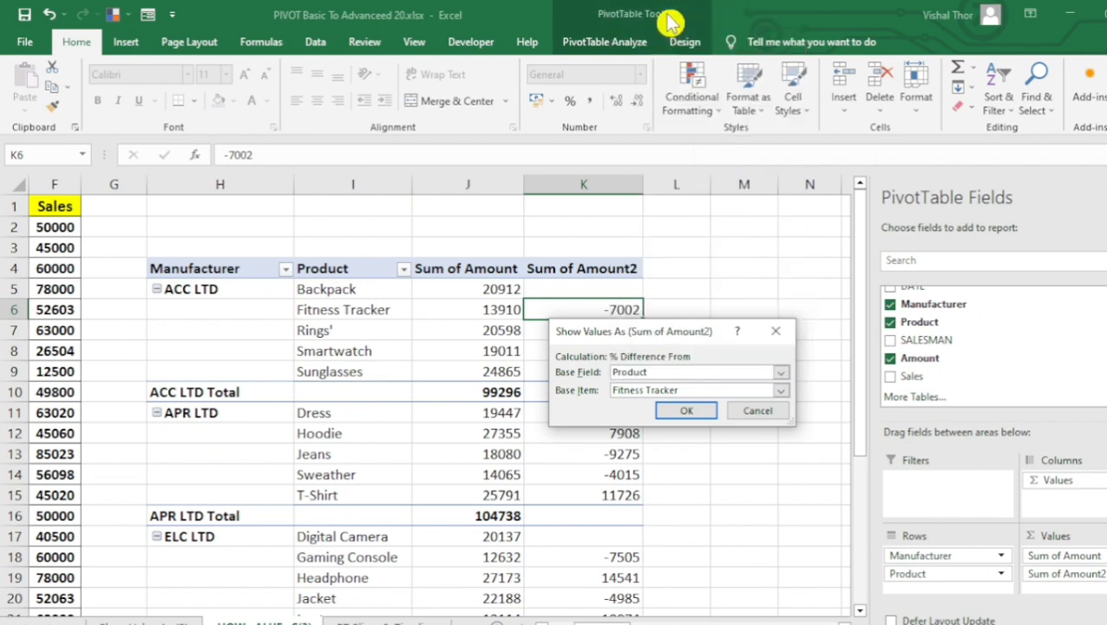
pyautogui.click(698, 414)
# Undo and redo the % Difference From calculation to compare the percentages with the plain differences.
pyautogui.click(586, 322)
pyautogui.click(583, 308)
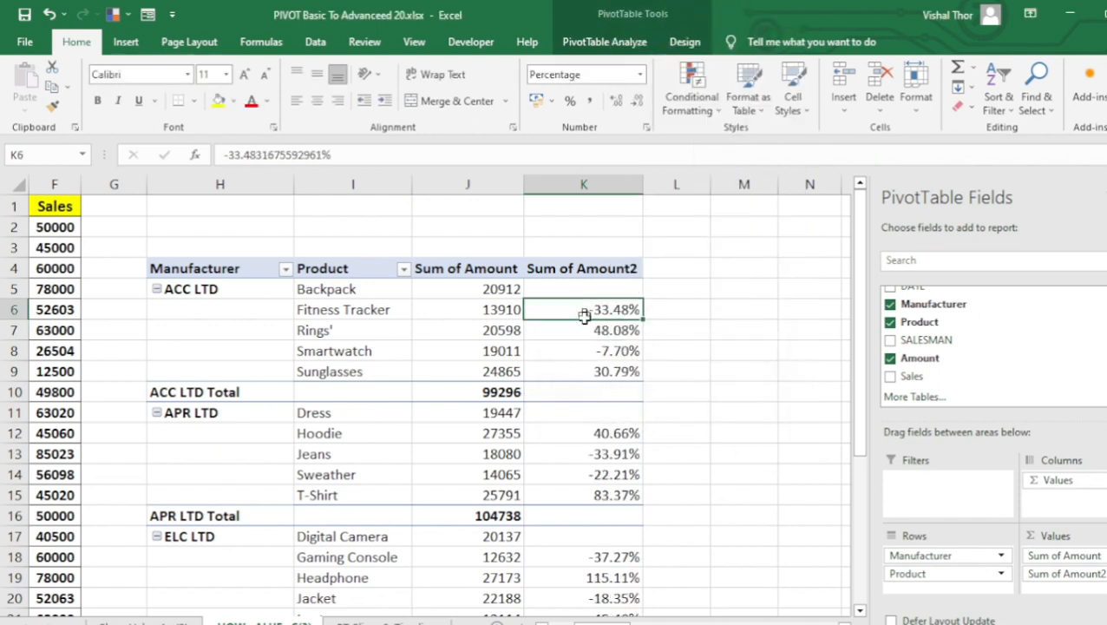
pyautogui.moveTo(583, 308); pyautogui.dragTo(580, 361)
pyautogui.hotkey('ctrl', 'z')
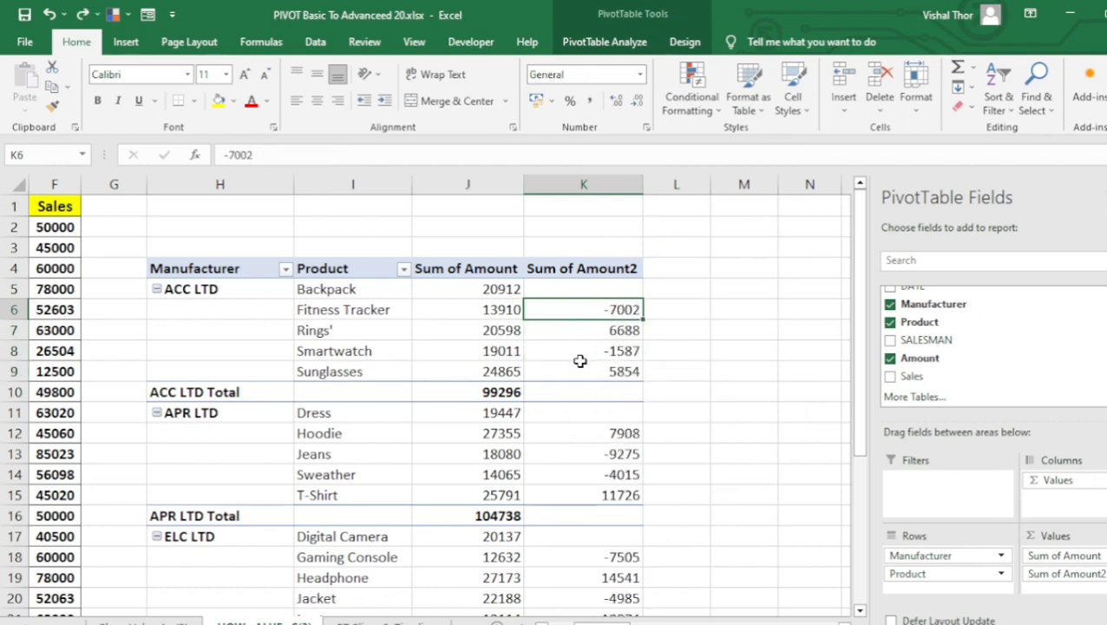
pyautogui.hotkey('ctrl', 'y')
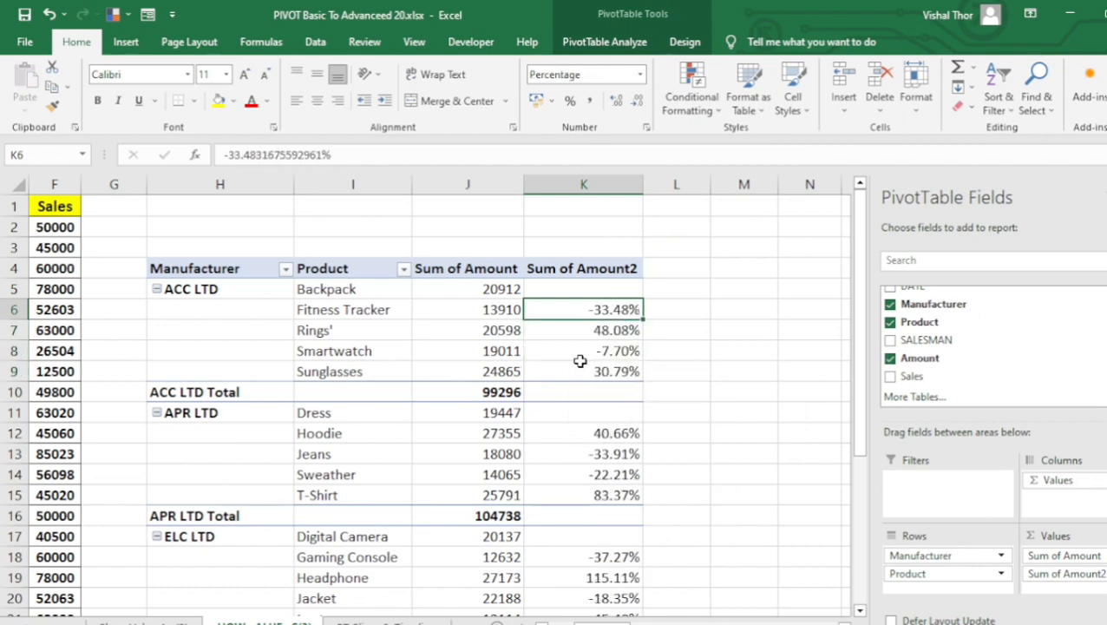
# Examine the Sum of Amount2 percentage differences across the ACC LTD, APR LTD and ELC LTD products.
pyautogui.click(579, 371)
pyautogui.moveTo(587, 295); pyautogui.dragTo(587, 618)
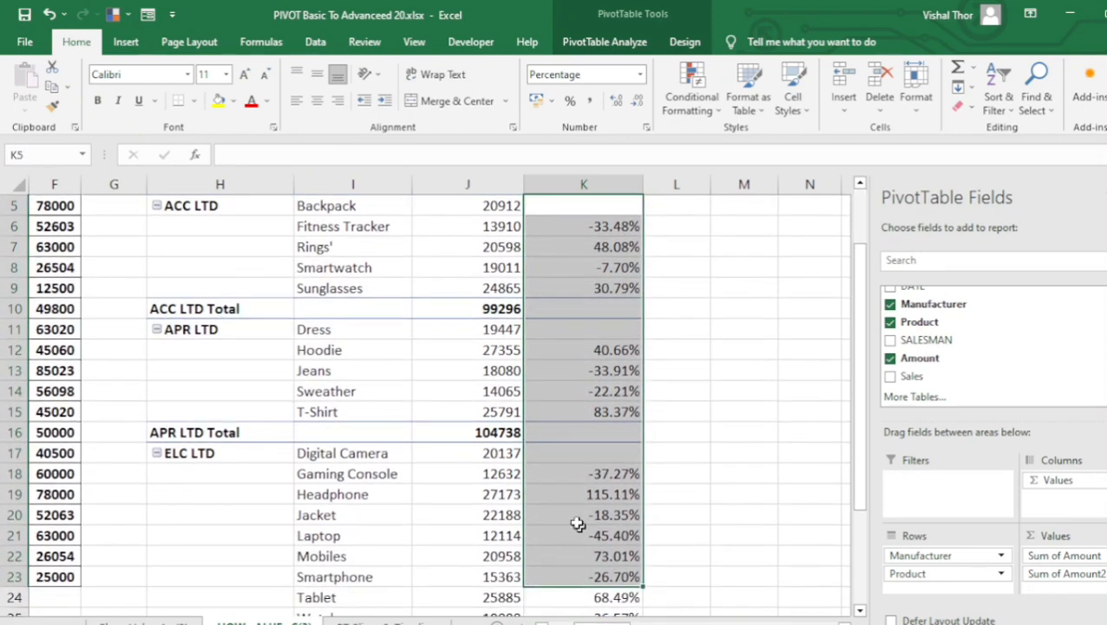
pyautogui.click(564, 432)
pyautogui.click(571, 371)
pyautogui.scroll(2, 566, 329)
pyautogui.moveTo(568, 279); pyautogui.dragTo(590, 611)
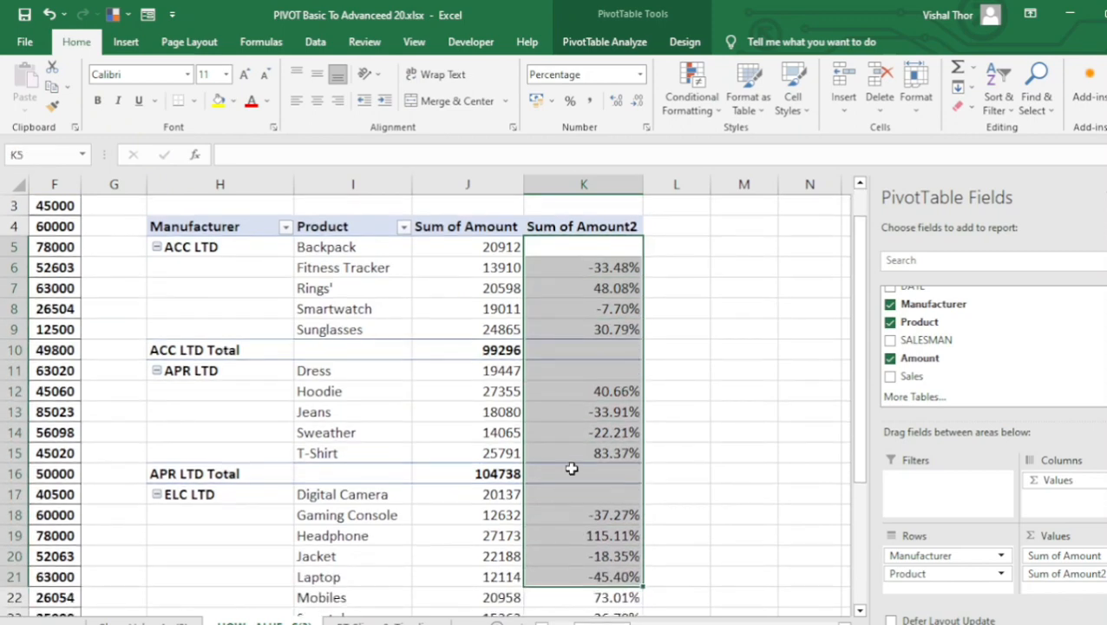
pyautogui.scroll(1, 583, 399)
pyautogui.click(584, 348)
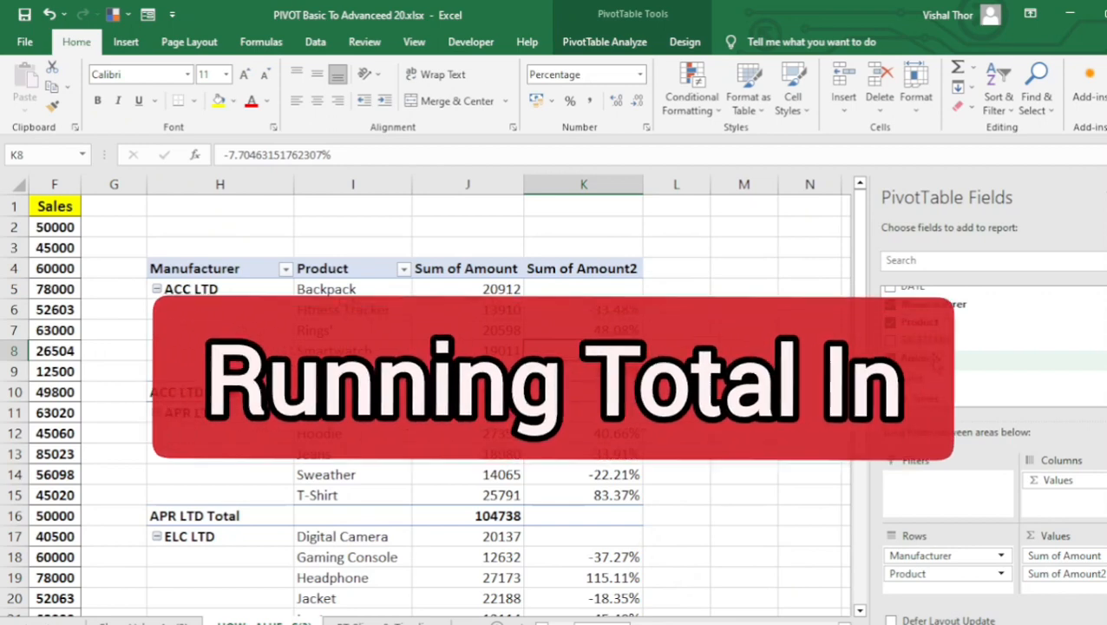
# Add the Amount field to the pivot table's values a third time.
pyautogui.moveTo(920, 358); pyautogui.dragTo(1076, 594)
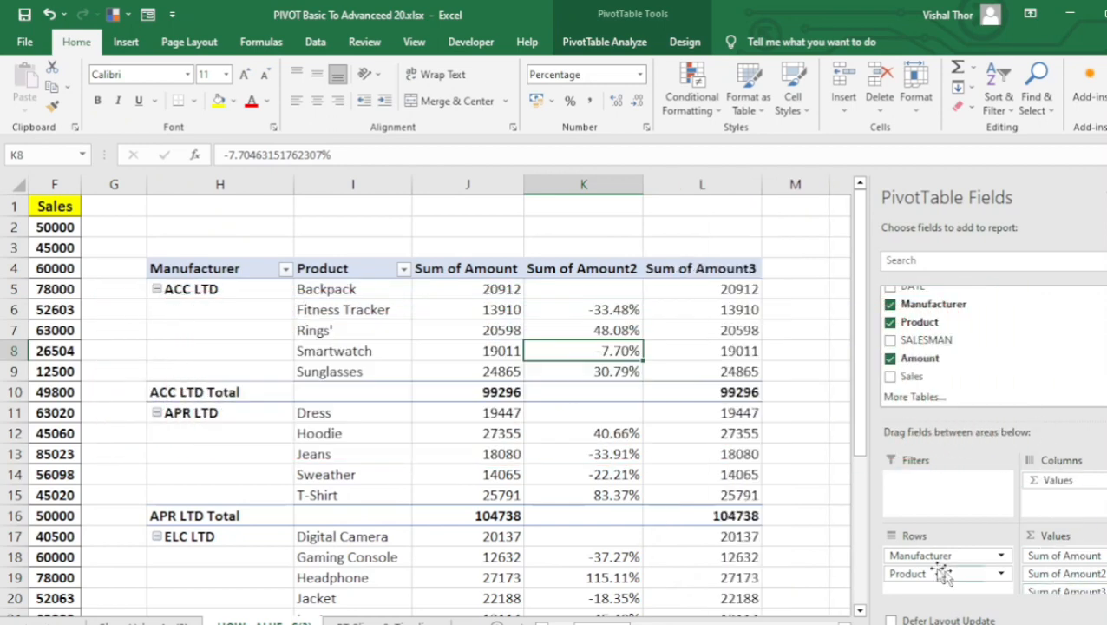
# Rename the pivot table's Sum of Amount2 column header to "% Difference".
pyautogui.click(703, 286)
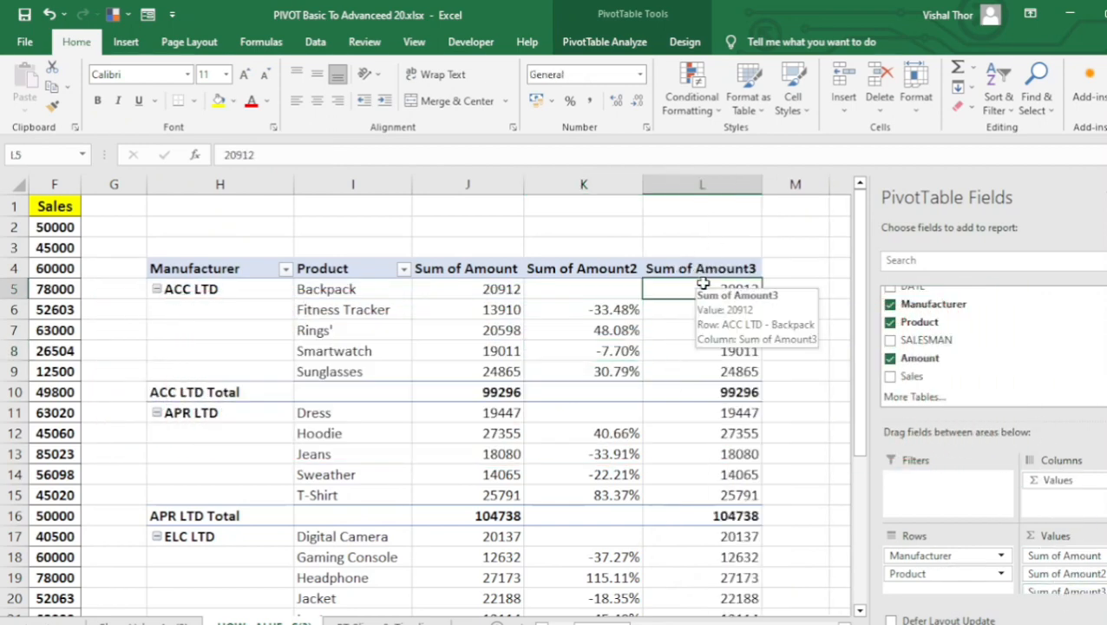
pyautogui.click(594, 269)
pyautogui.press('BackSpace')
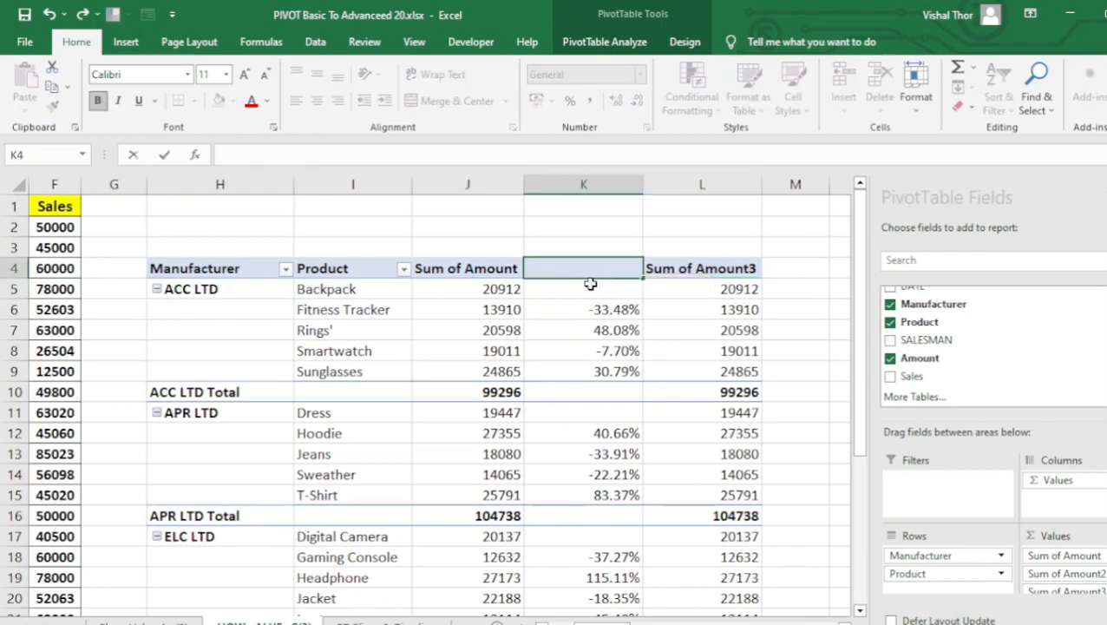
pyautogui.write('%')
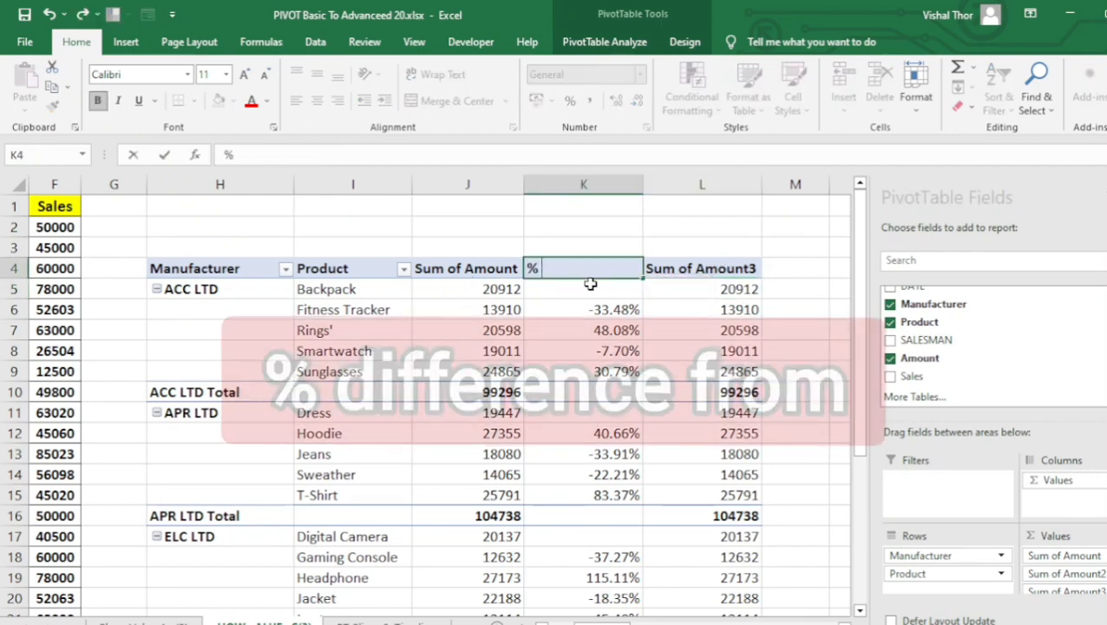
pyautogui.write(' Difference')
# Rename the pivot table's Sum of Amount3 column header to "Running TotaL IN".
pyautogui.click(685, 269)
pyautogui.press('BackSpace')
pyautogui.write('Running')
pyautogui.write(' ot')
pyautogui.press('BackSpace')
pyautogui.press('BackSpace')
pyautogui.press('BackSpace')
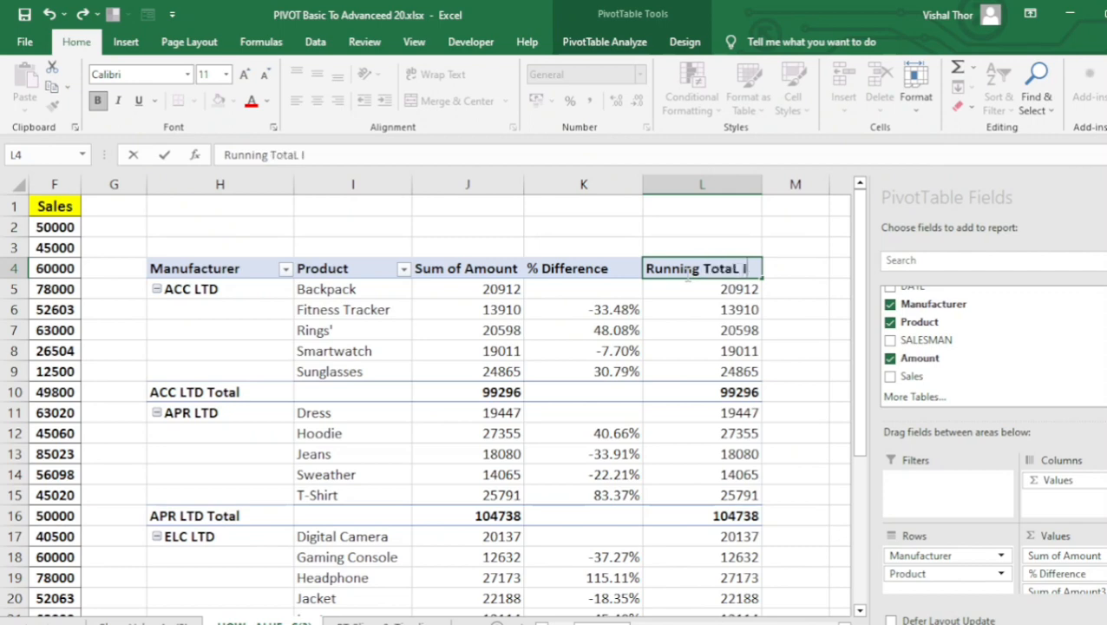
pyautogui.click(736, 302)
pyautogui.click(720, 276)
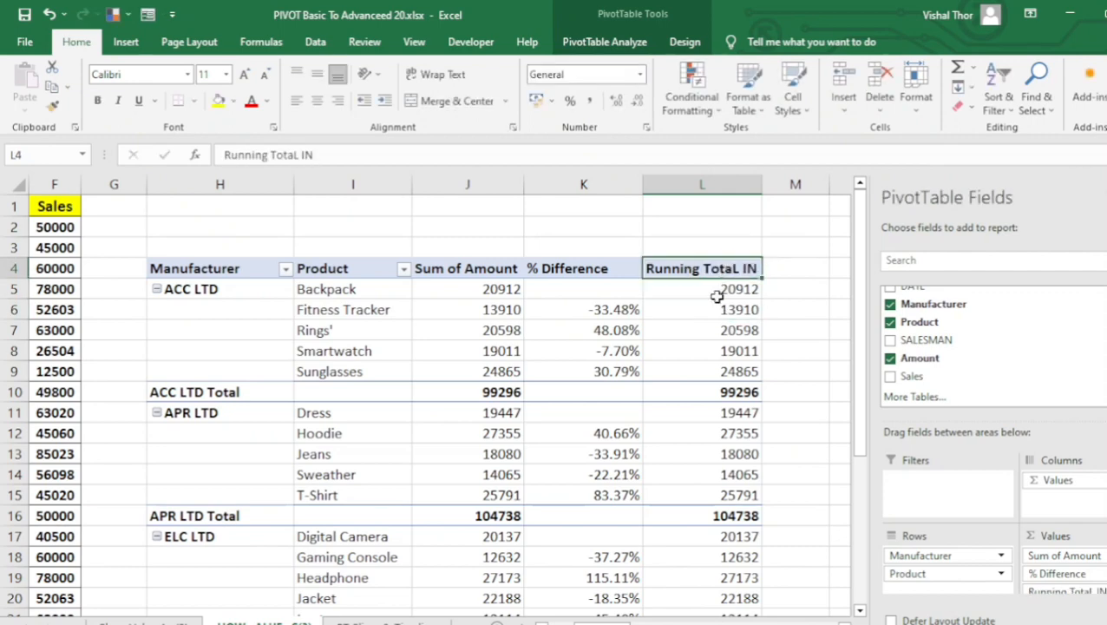
# Show the Running TotaL IN values as Running Total In with Product as the base field.
pyautogui.rightClick(710, 330)
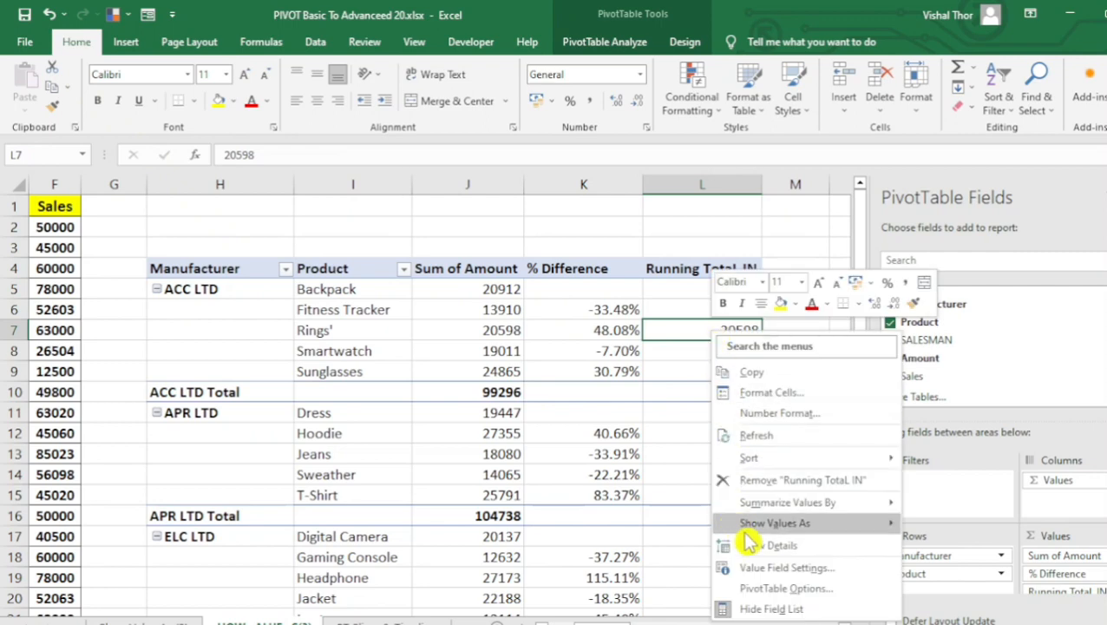
pyautogui.moveTo(773, 525)
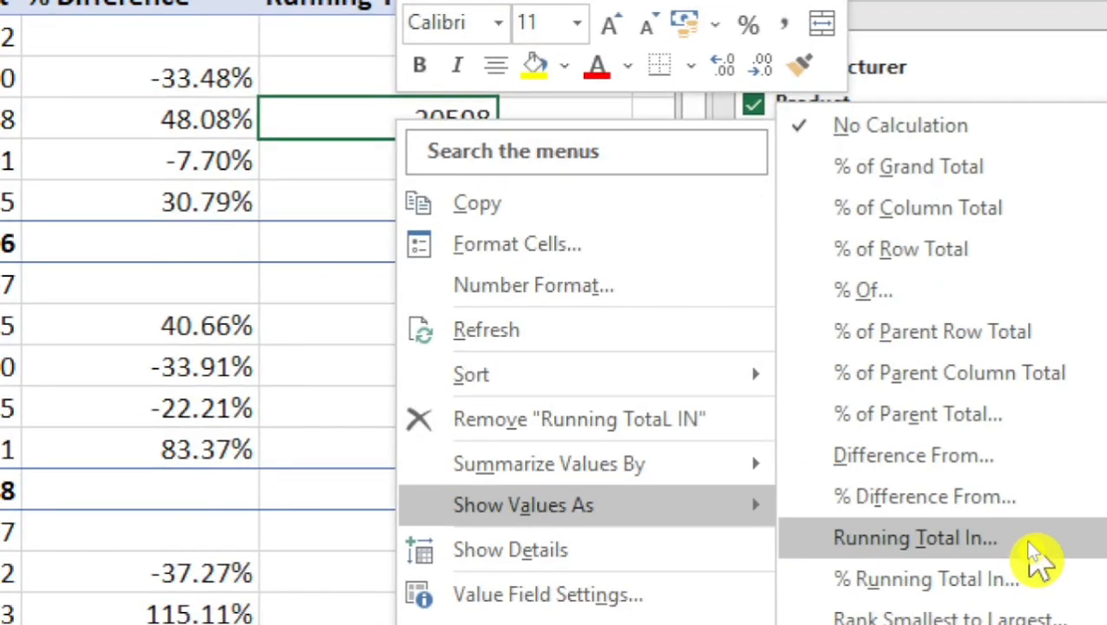
pyautogui.click(1027, 540)
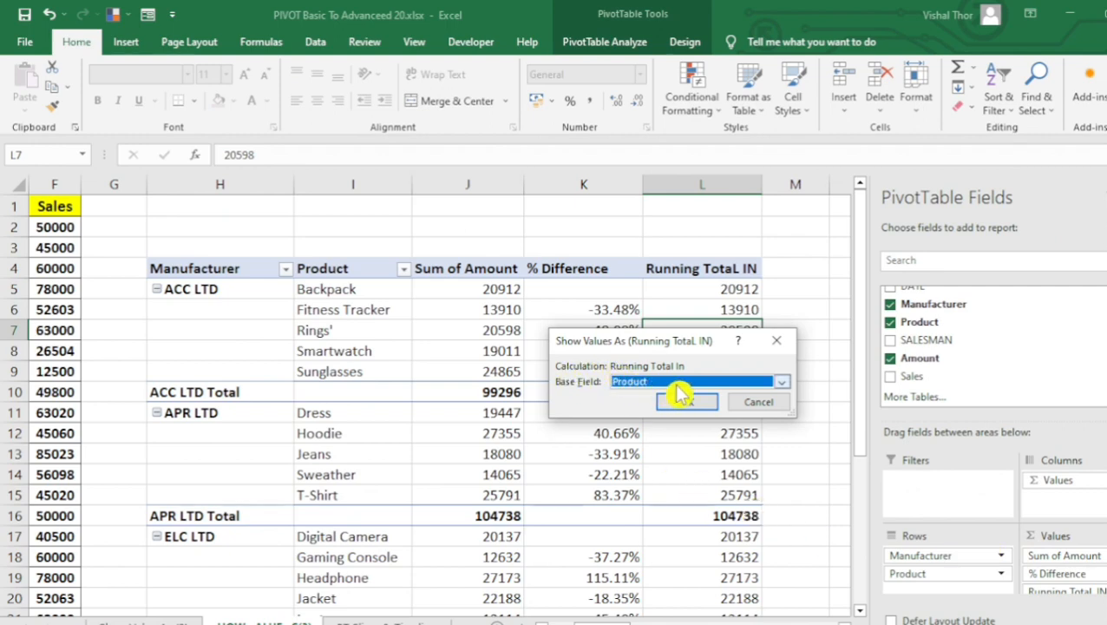
pyautogui.click(782, 382)
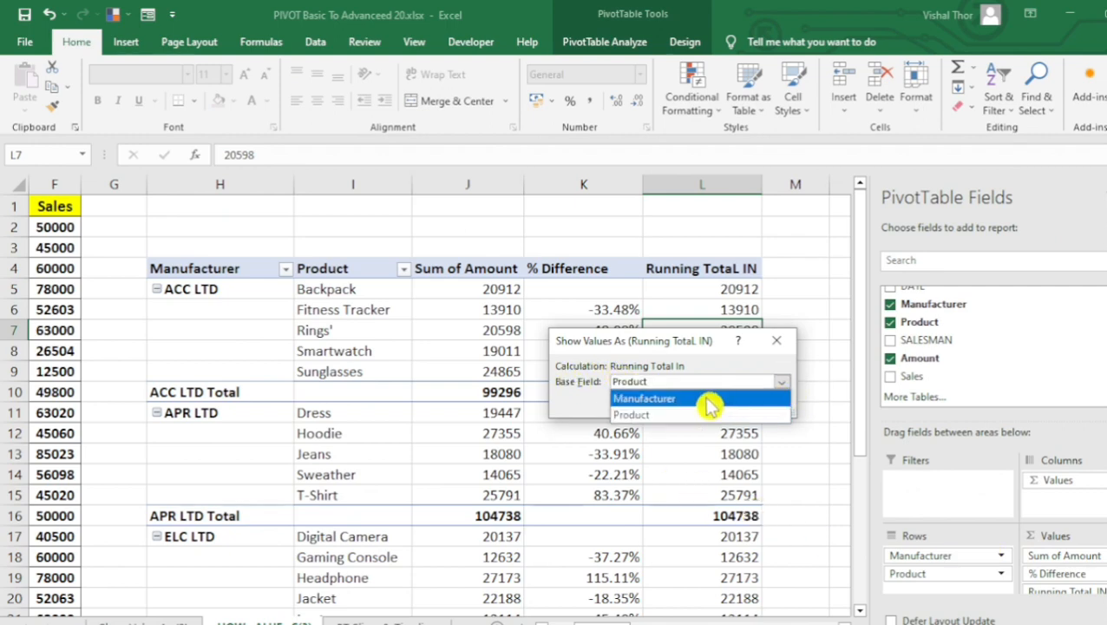
pyautogui.click(704, 403)
pyautogui.click(782, 382)
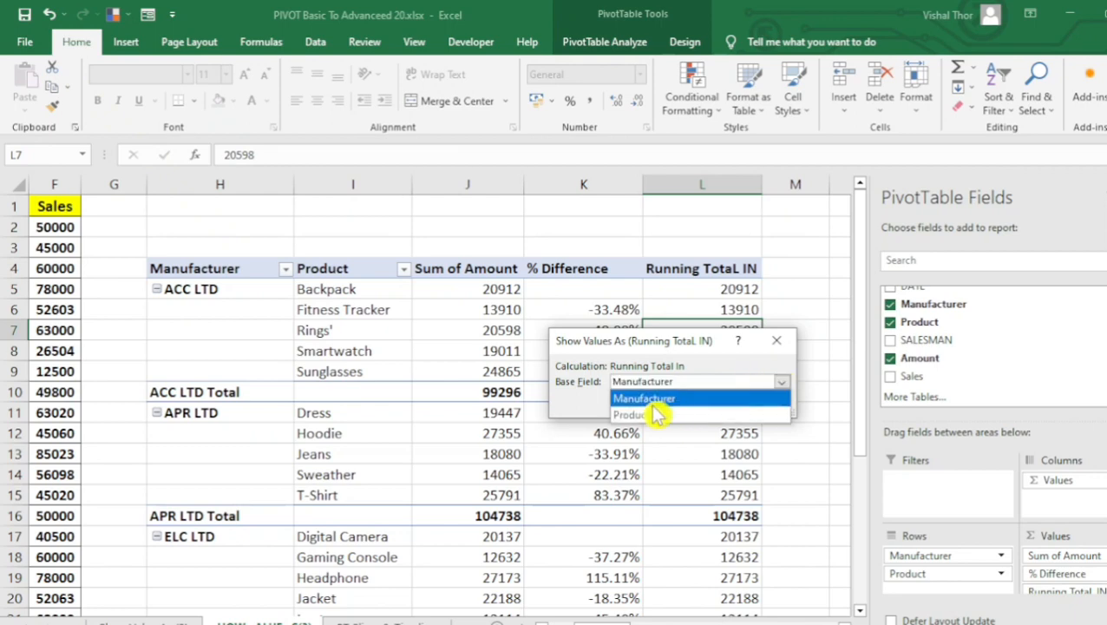
pyautogui.click(638, 414)
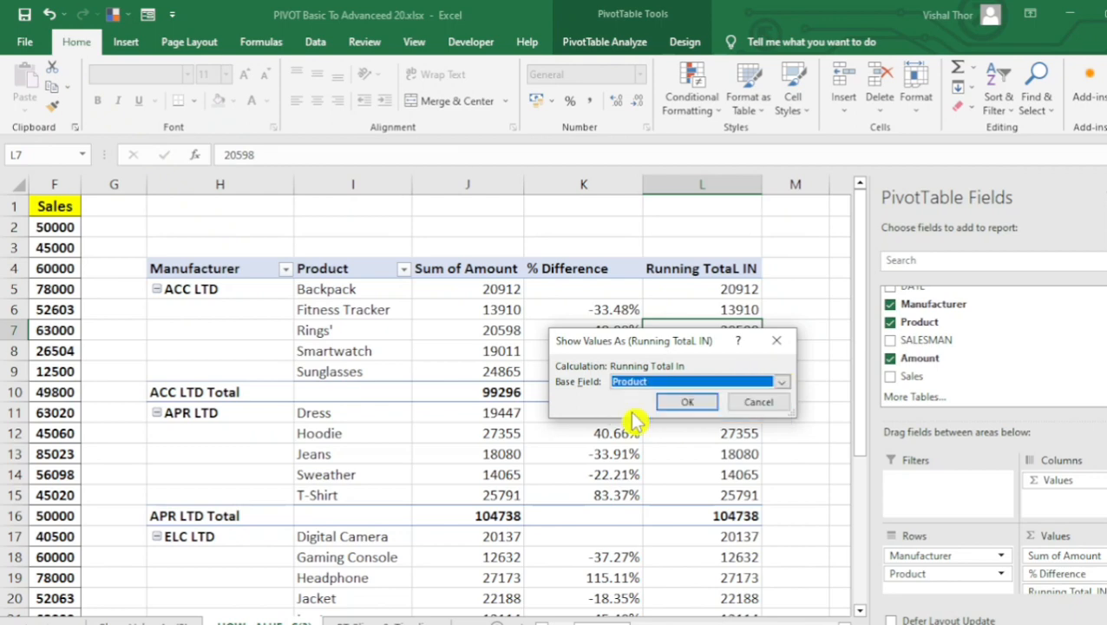
pyautogui.click(685, 401)
# Examine how the running totals for ACC LTD's Backpack and Fitness Tracker accumulate from the Sum of Amount column.
pyautogui.moveTo(694, 289); pyautogui.dragTo(662, 546)
pyautogui.scroll(3, 667, 540)
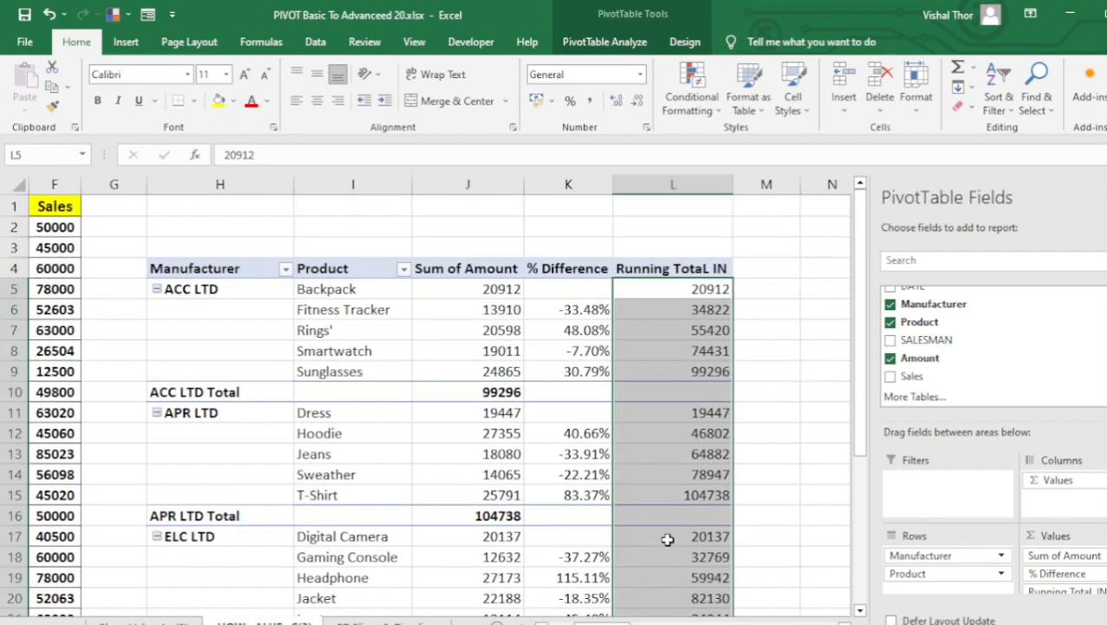
pyautogui.click(707, 286)
pyautogui.click(761, 291)
pyautogui.click(456, 287)
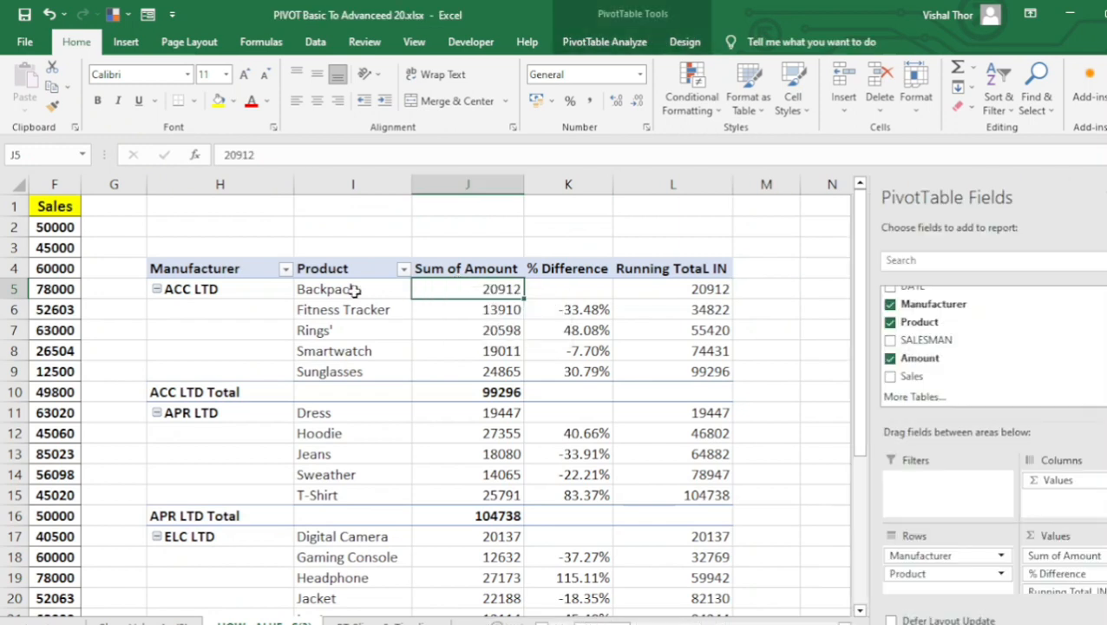
pyautogui.click(494, 310)
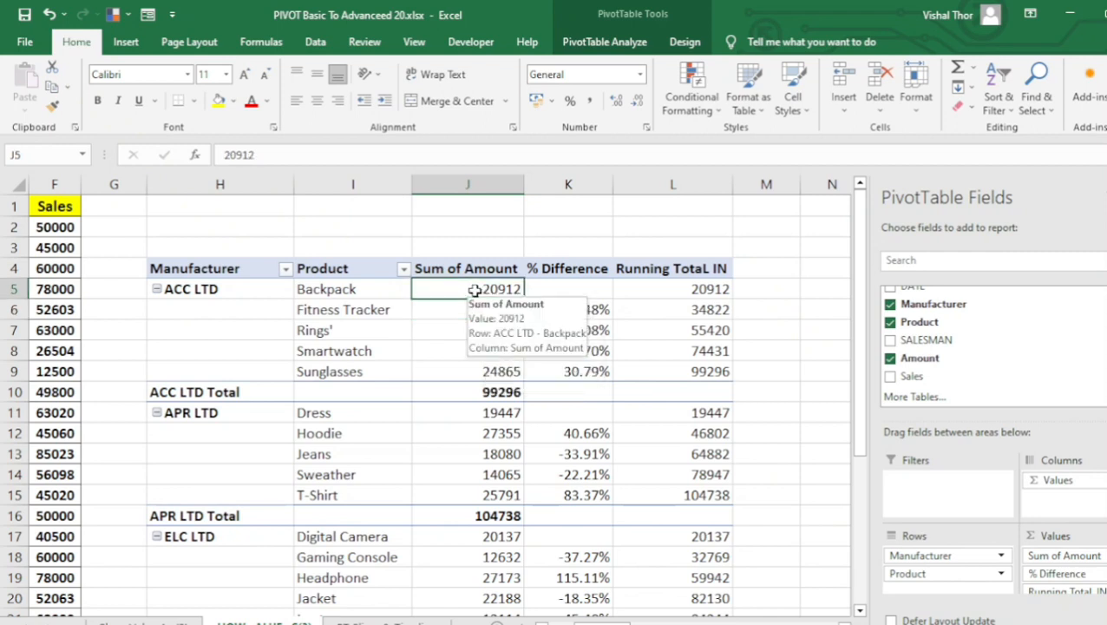
pyautogui.click(473, 288)
pyautogui.click(473, 309)
pyautogui.click(680, 312)
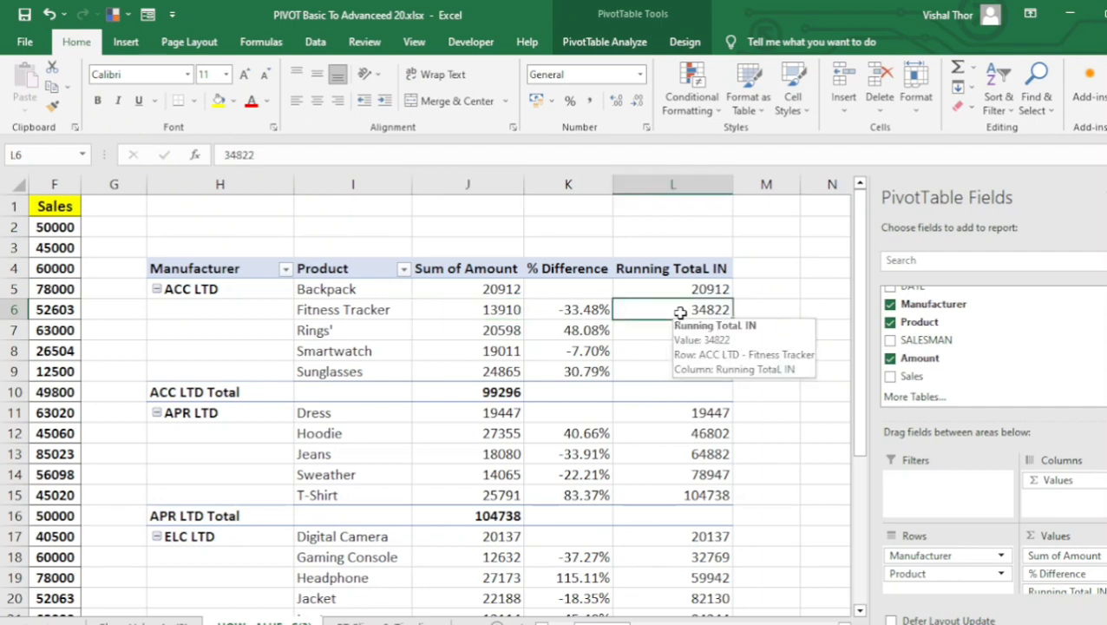
# Enter the check formula =20912+13910 in cell M5 and compare its result with the Fitness Tracker running total.
pyautogui.click(768, 291)
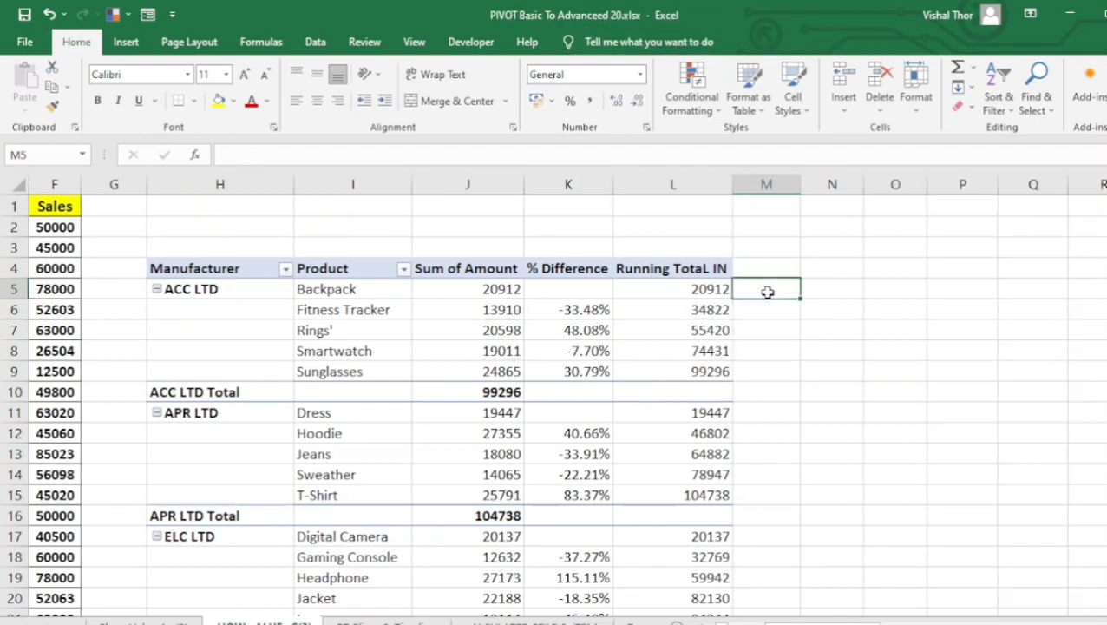
pyautogui.write('=')
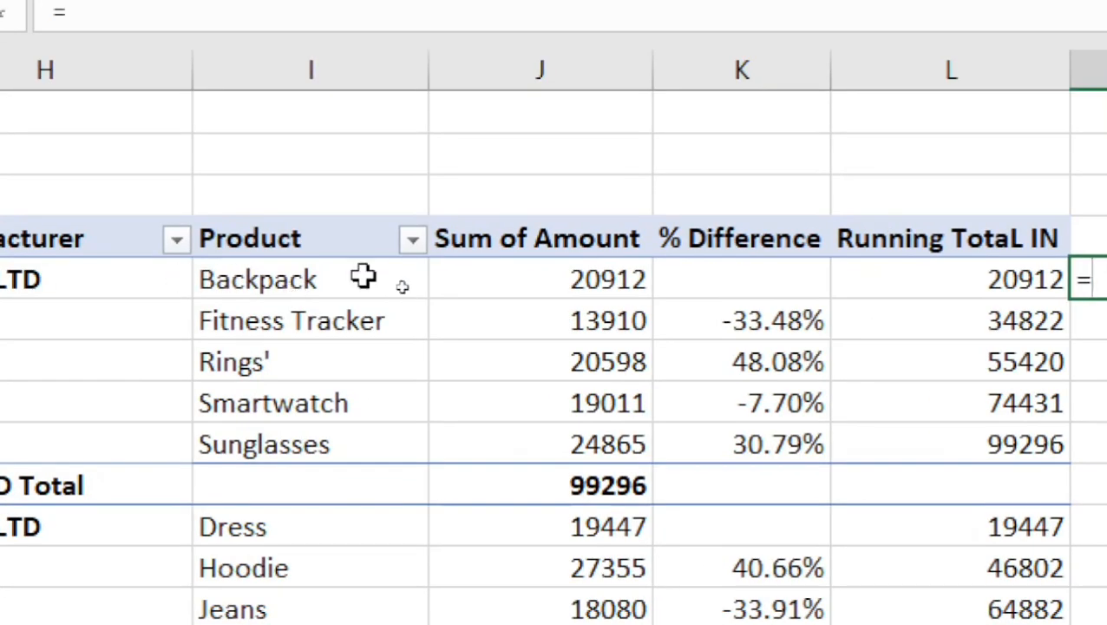
pyautogui.write('209')
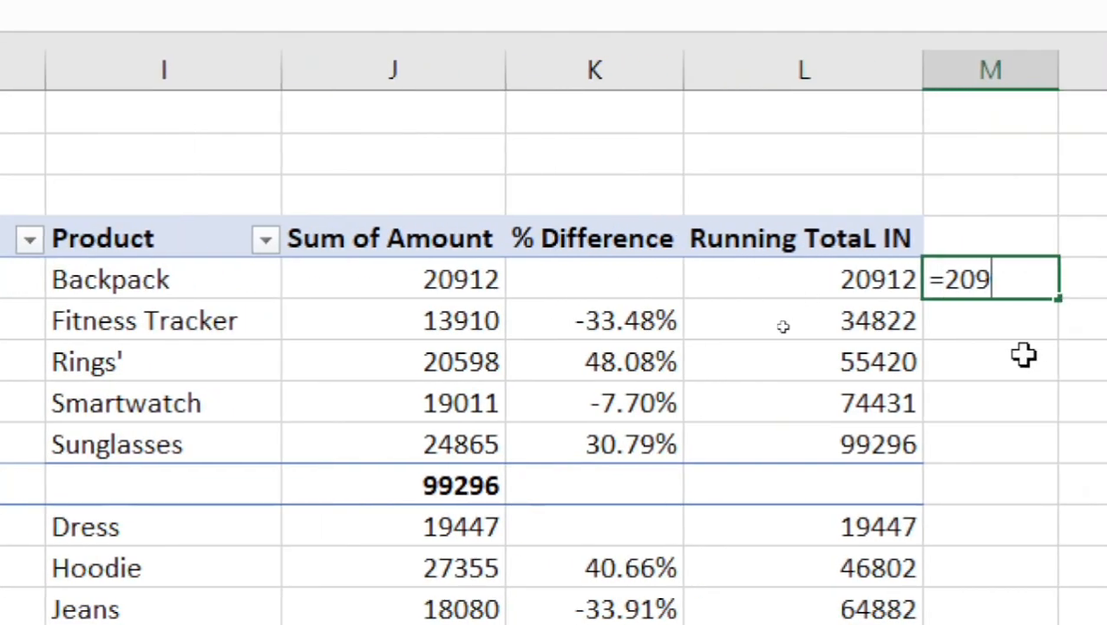
pyautogui.write('12+')
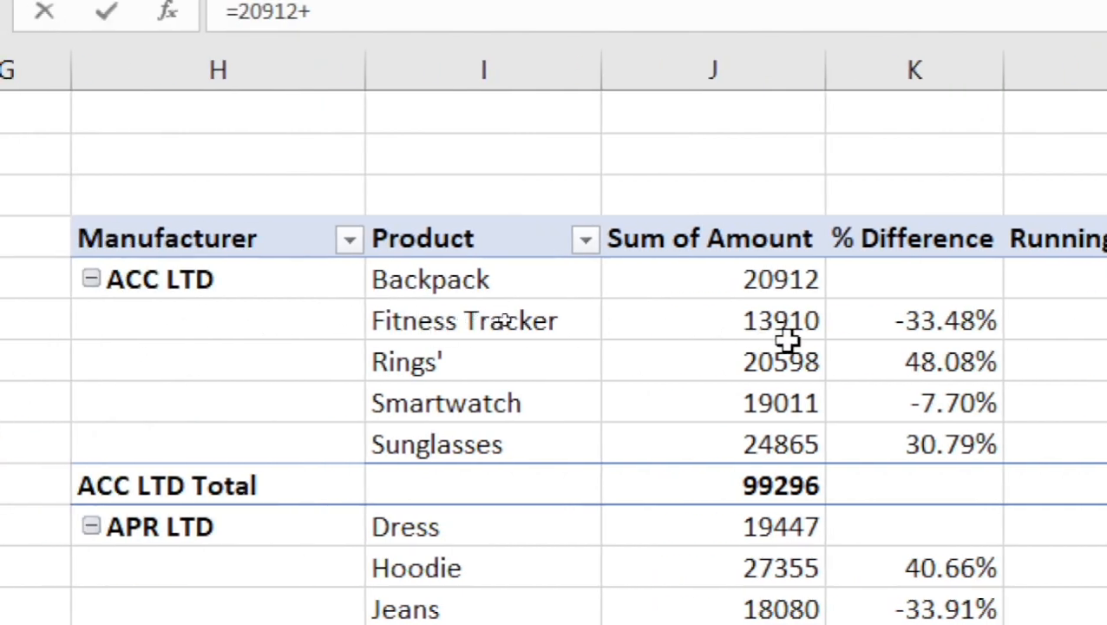
pyautogui.write('13910')
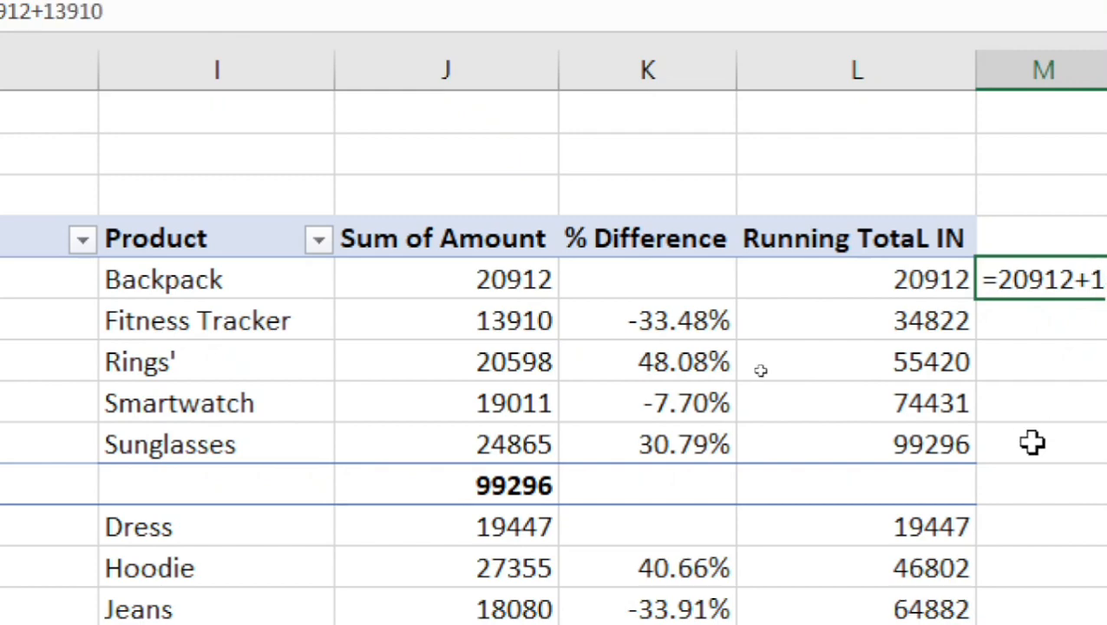
pyautogui.press('Return')
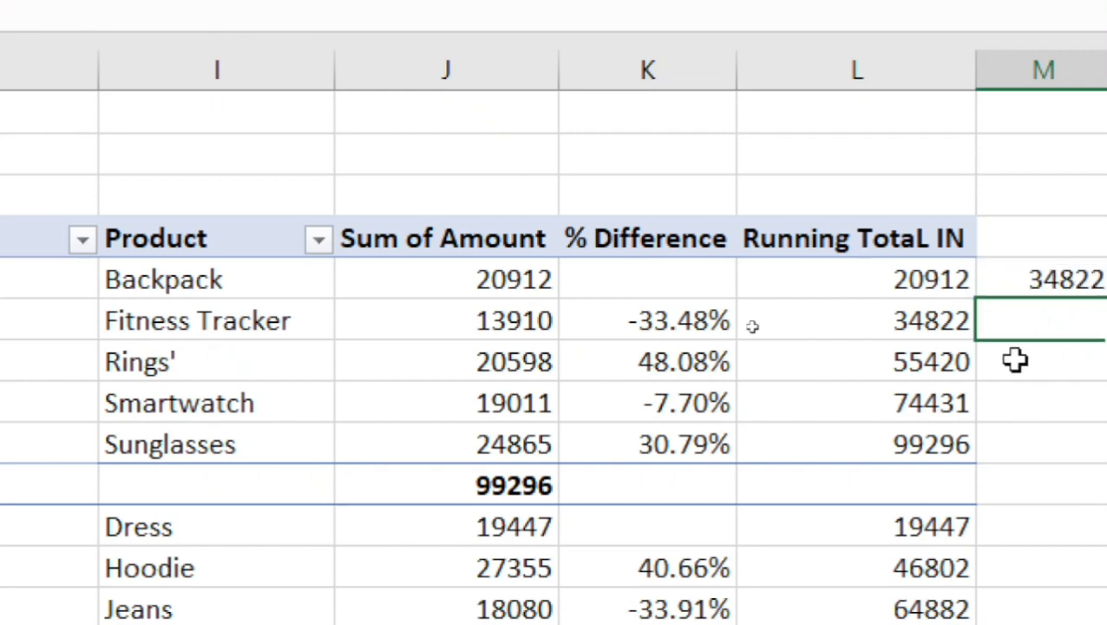
pyautogui.click(1021, 279)
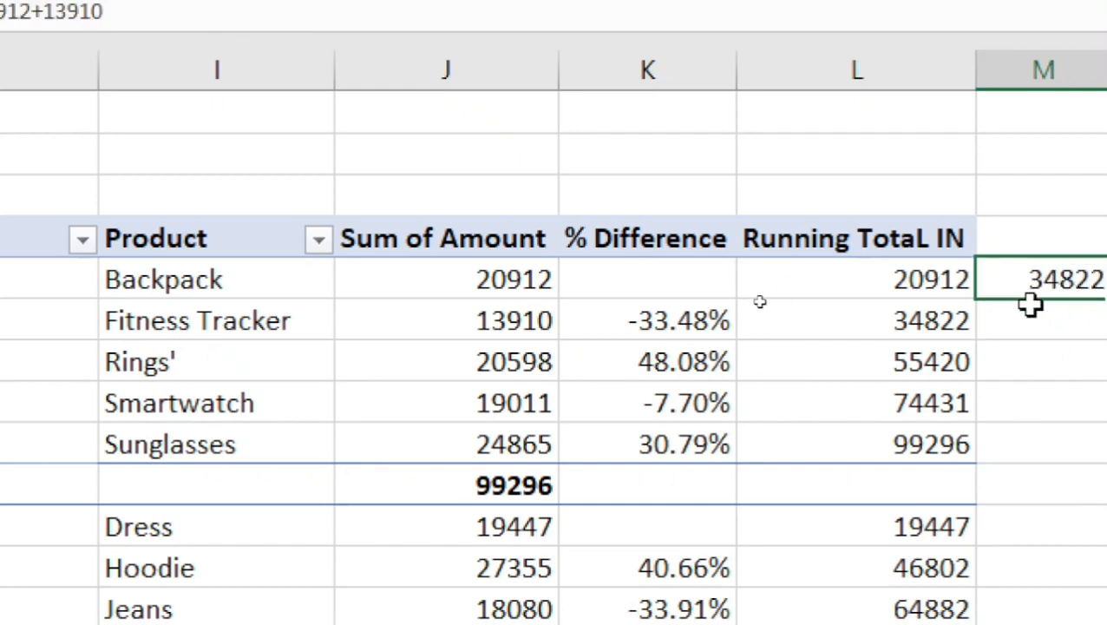
pyautogui.click(889, 331)
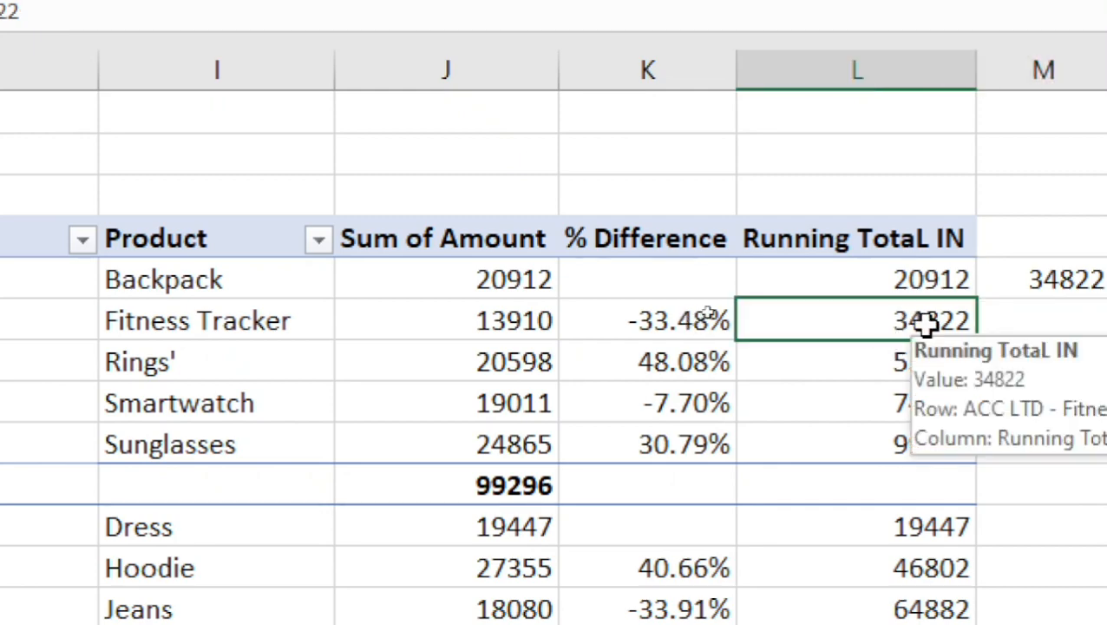
pyautogui.moveTo(907, 369)
pyautogui.click(1031, 317)
# Extend the M5 formula to =20912+13910+20598 and compare its result with the ACC LTD running totals.
pyautogui.doubleClick(1031, 280)
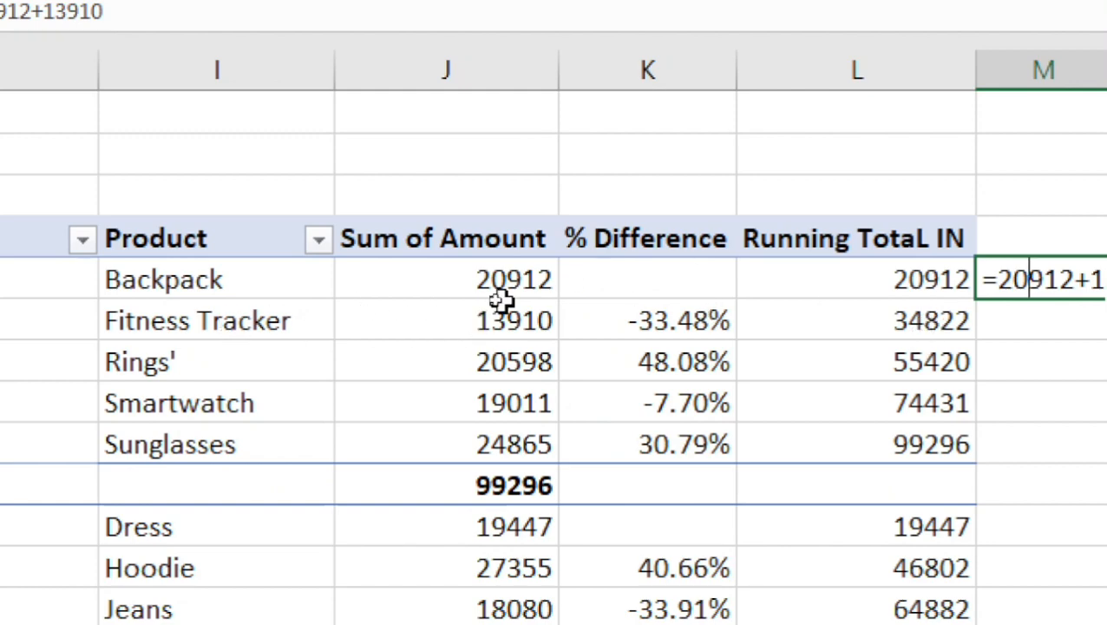
pyautogui.write('+205')
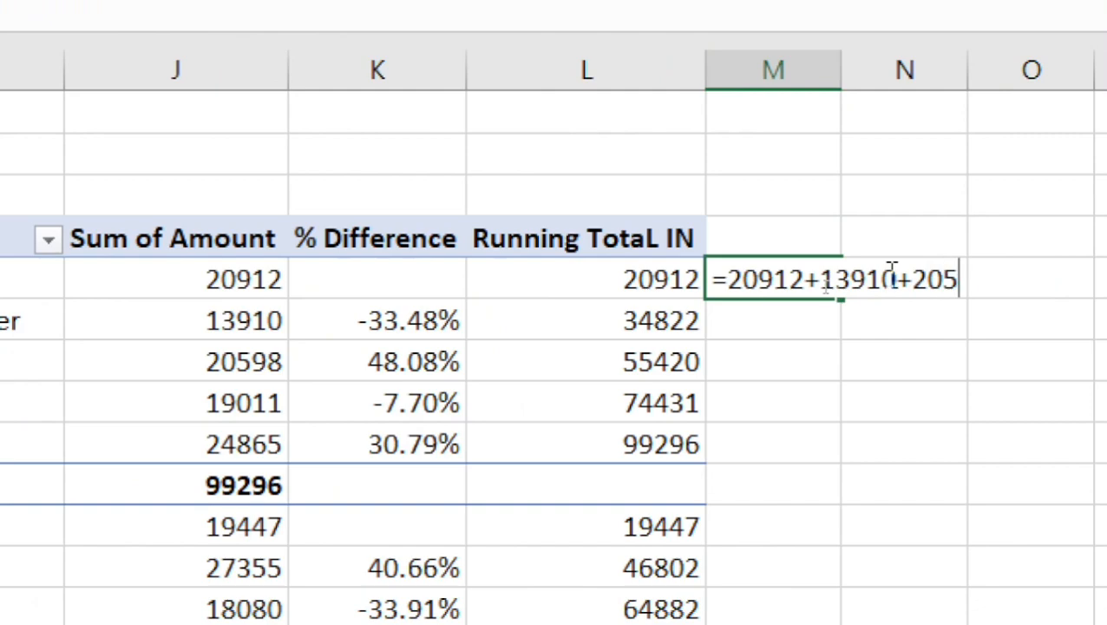
pyautogui.write('98')
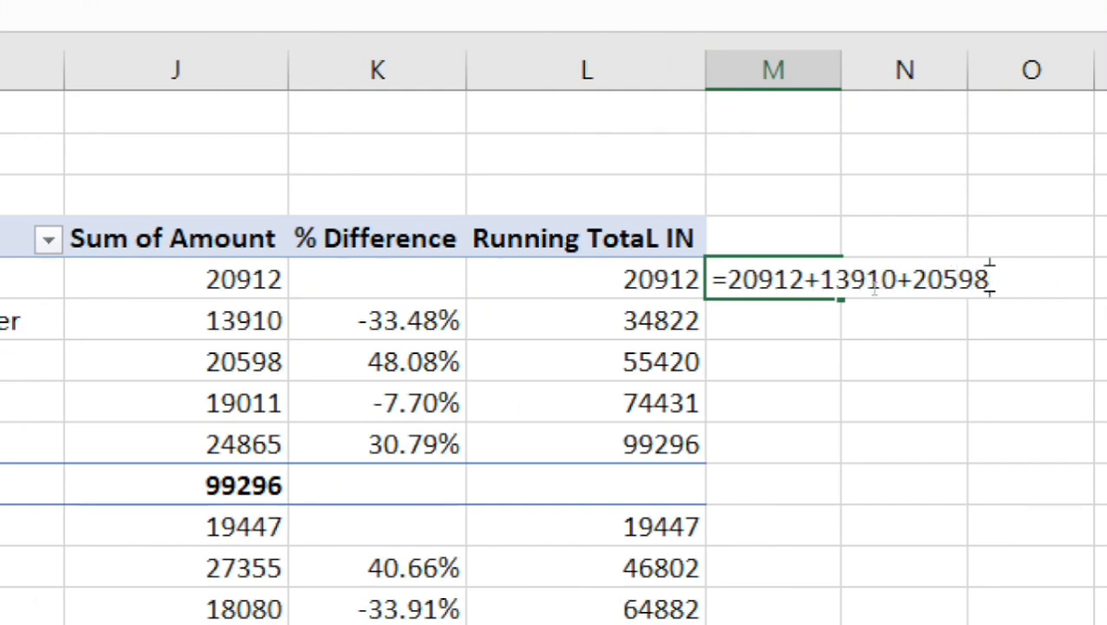
pyautogui.press('Return')
pyautogui.click(621, 358)
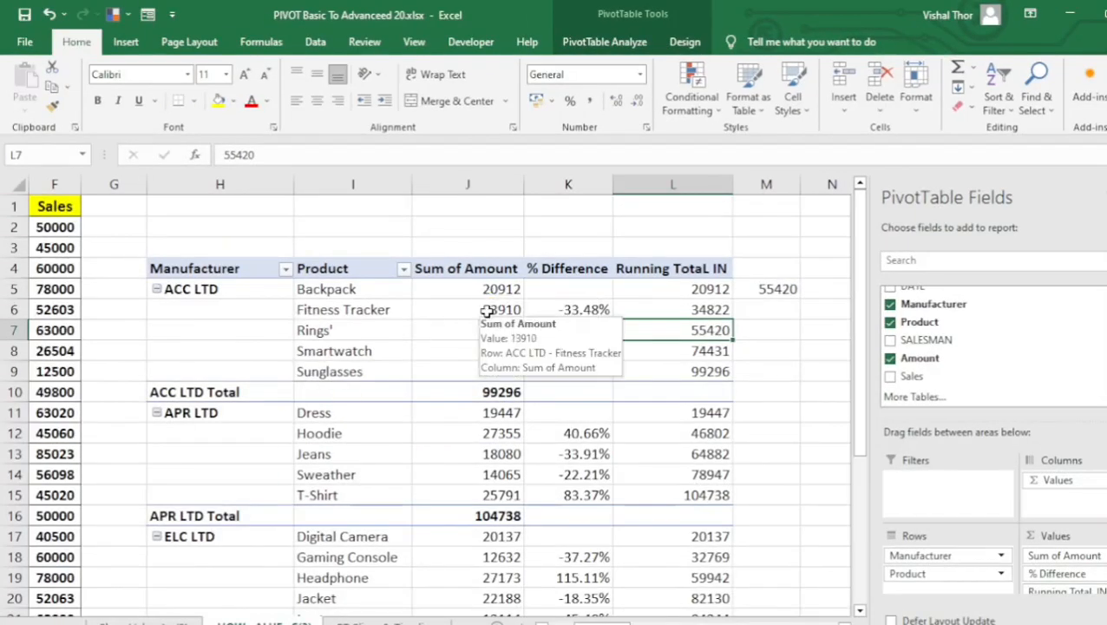
pyautogui.moveTo(474, 335)
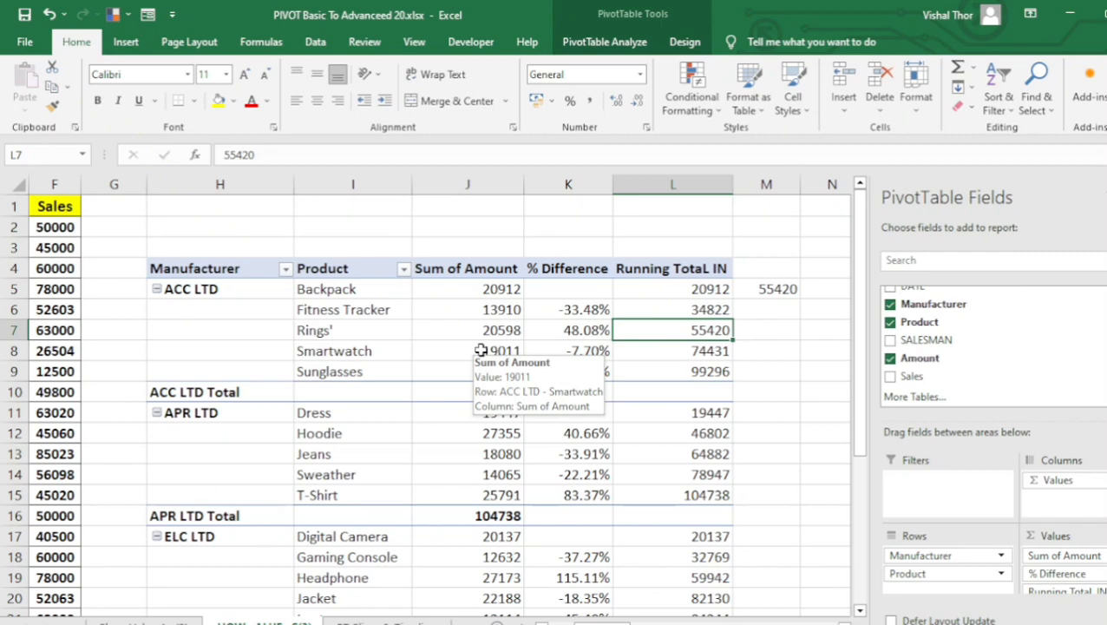
pyautogui.click(678, 352)
pyautogui.click(672, 370)
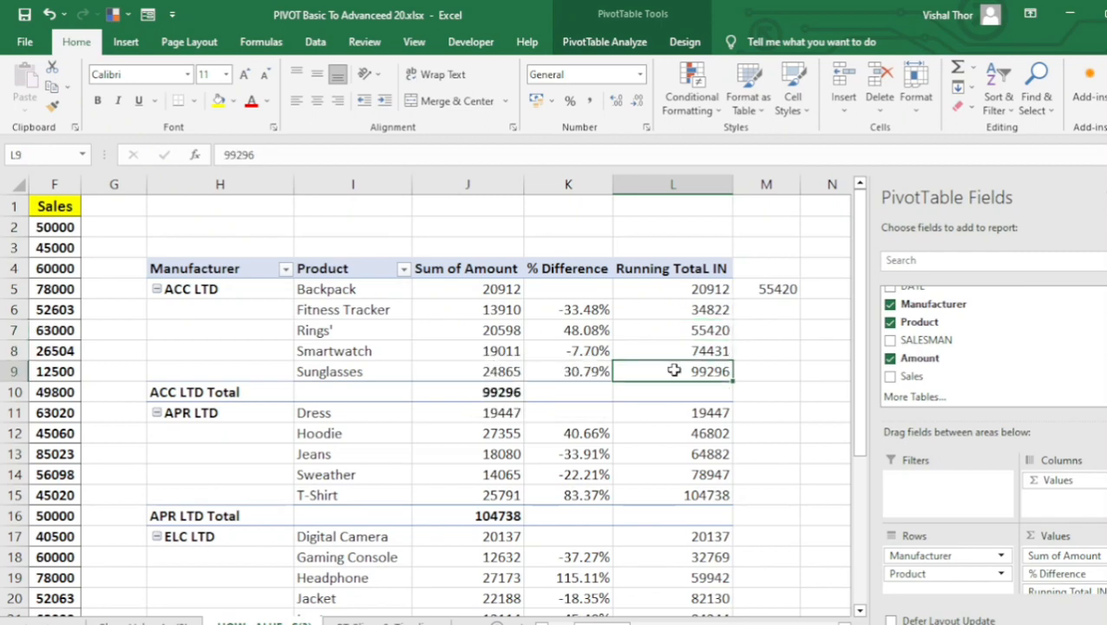
pyautogui.click(660, 294)
pyautogui.rightClick(655, 290)
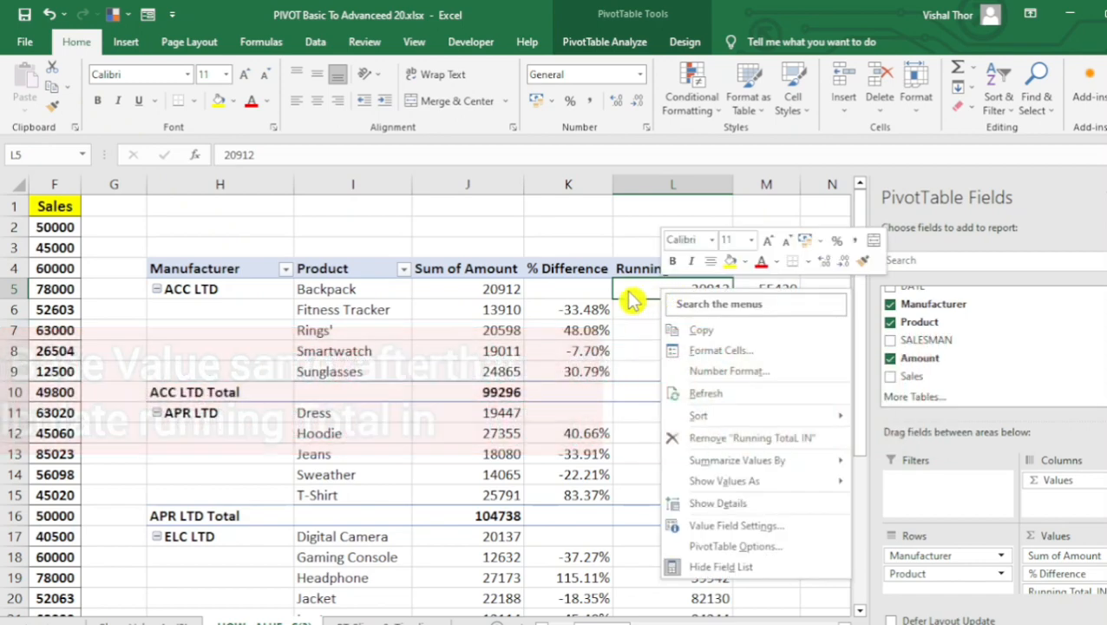
pyautogui.press('Escape')
pyautogui.rightClick(647, 294)
pyautogui.press('Escape')
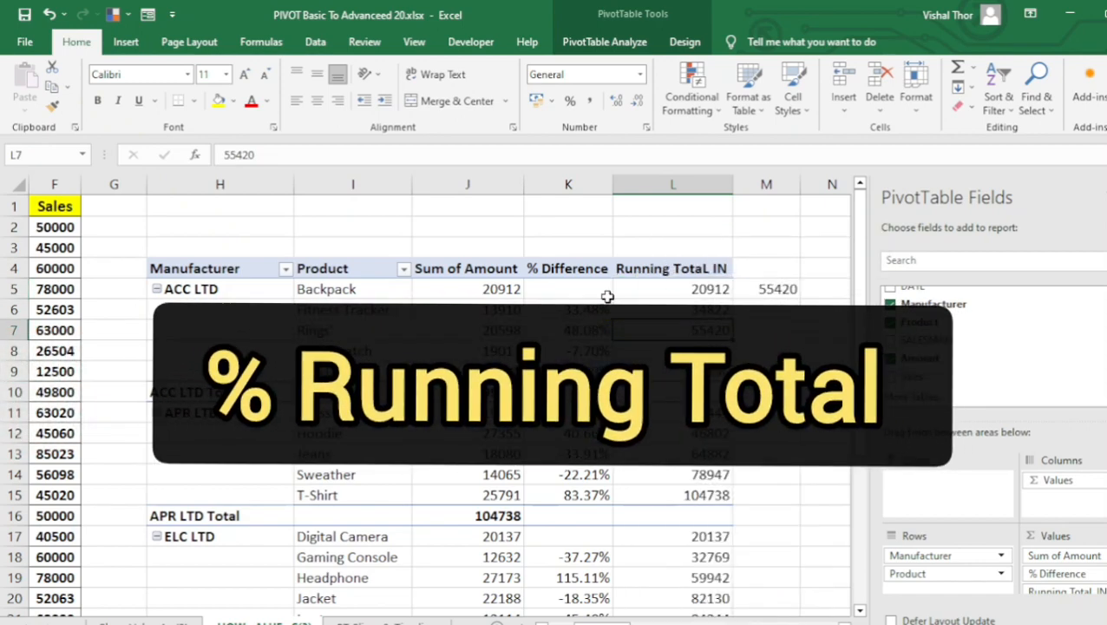
# Show the Running TotaL IN values as % Running Total In with Product as the base field.
pyautogui.rightClick(652, 286)
pyautogui.moveTo(724, 484)
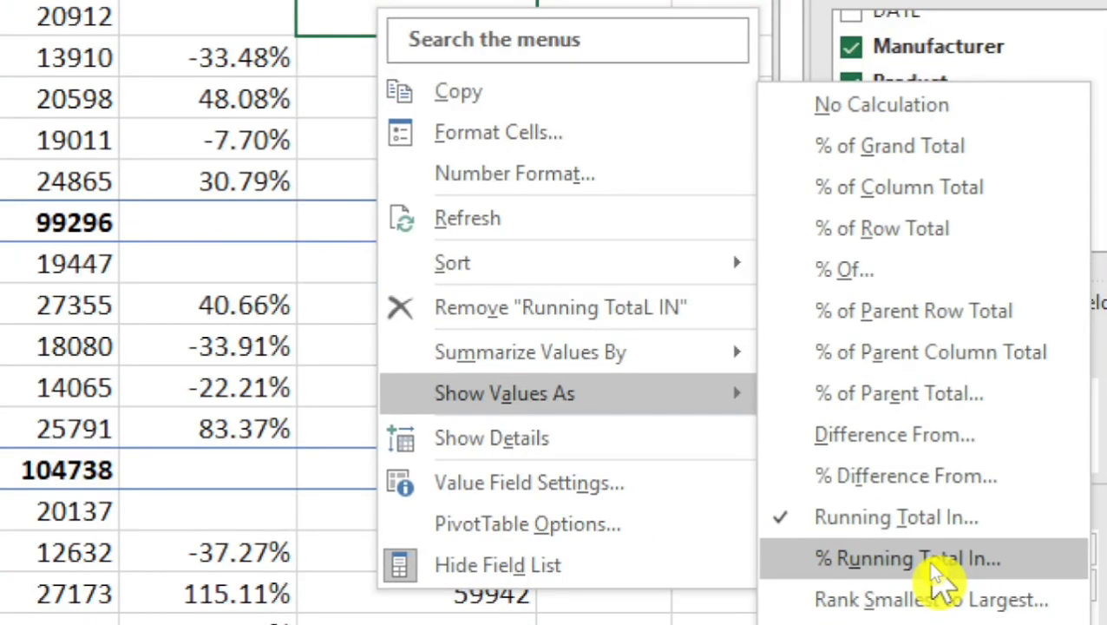
pyautogui.click(928, 560)
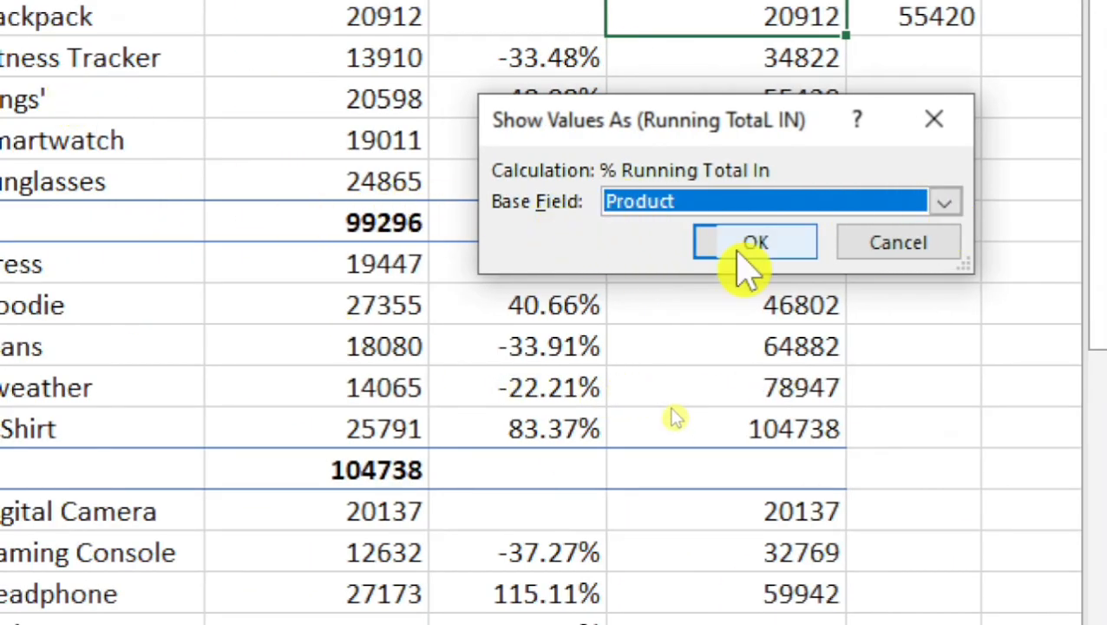
pyautogui.click(755, 243)
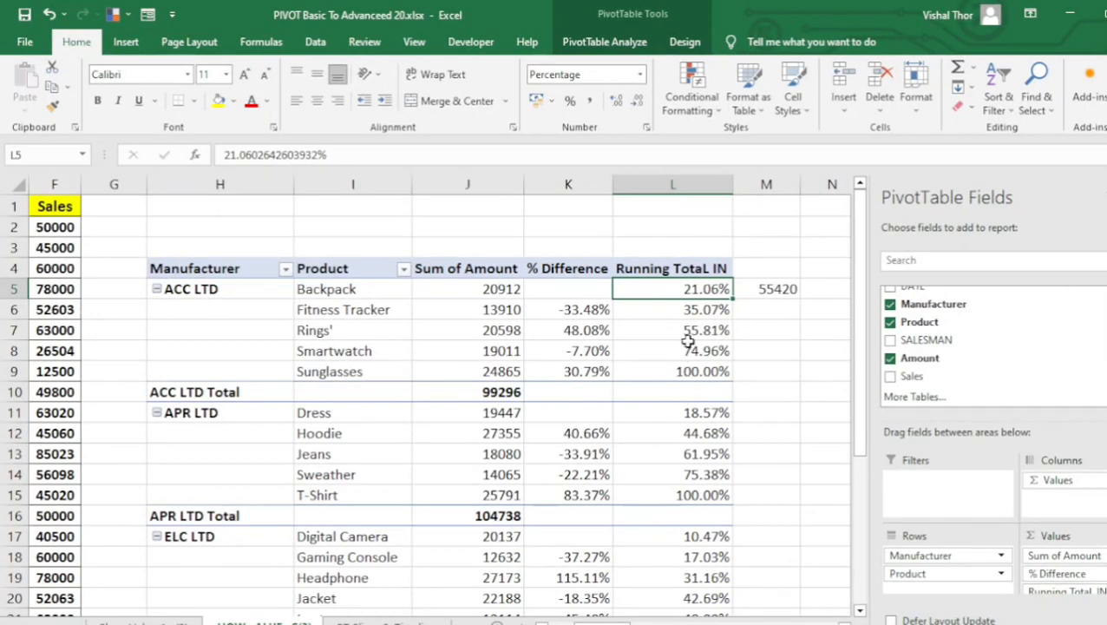
# Clear the check formula from cell M5 beside the pivot table.
pyautogui.click(687, 343)
pyautogui.click(691, 289)
pyautogui.click(774, 291)
pyautogui.press('Delete')
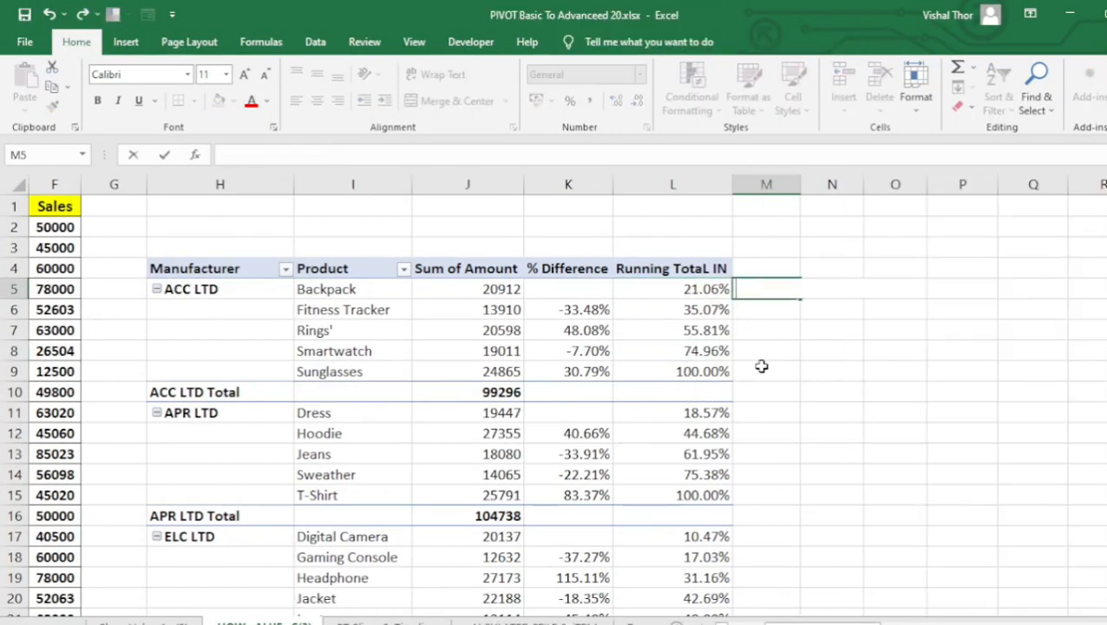
# Check Backpack's running percentage by entering =20912/99296*100 in cell M5, and clear the formula once compared.
pyautogui.click(768, 369)
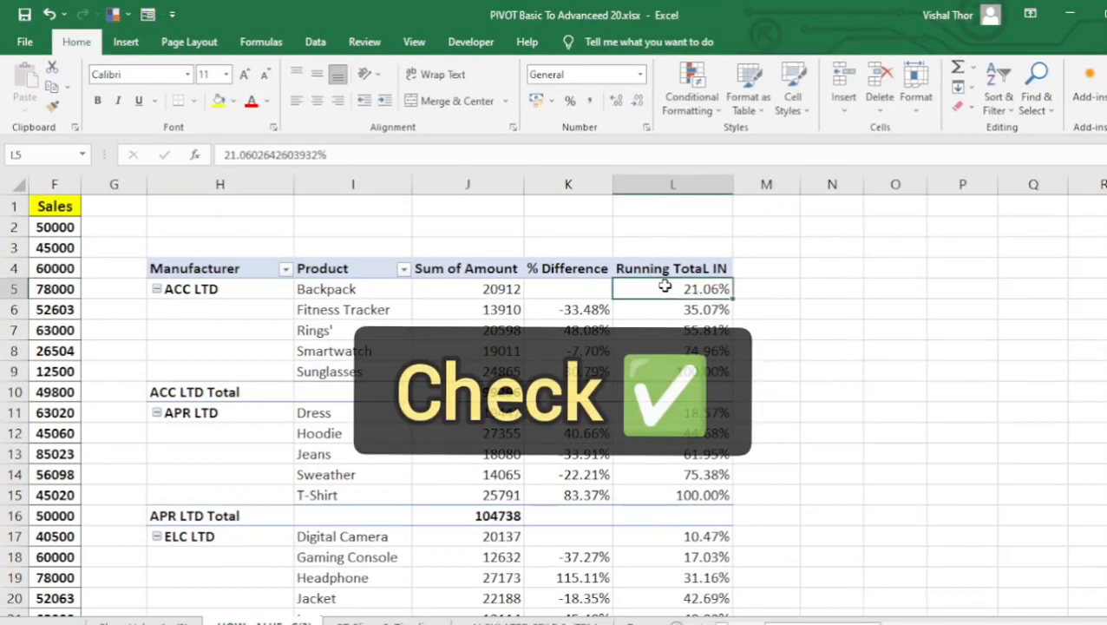
pyautogui.click(664, 286)
pyautogui.moveTo(486, 290); pyautogui.dragTo(682, 289)
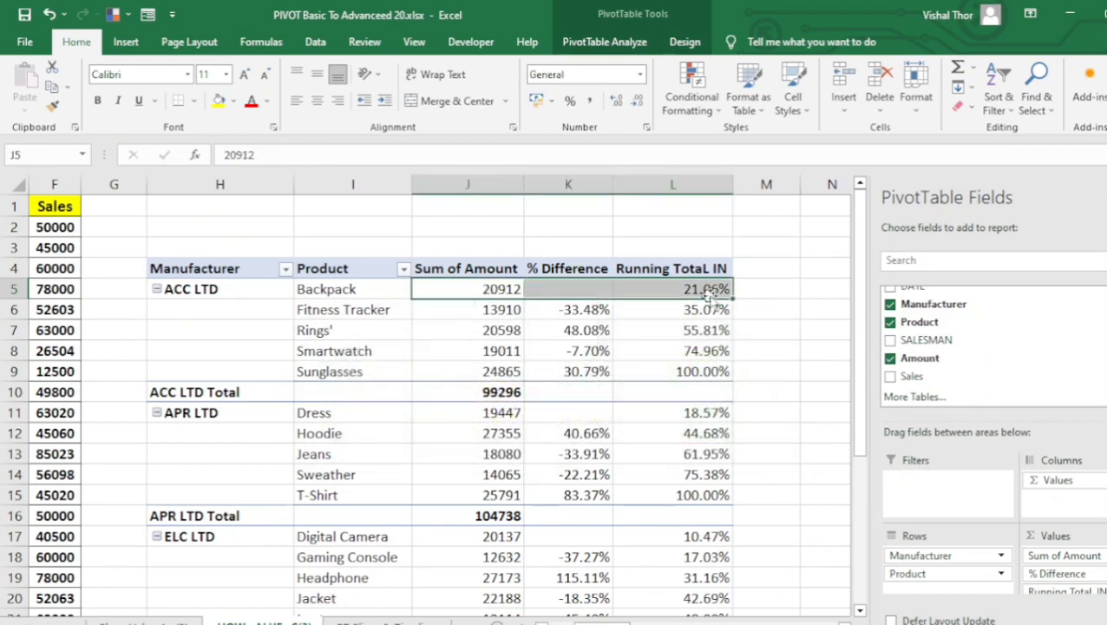
pyautogui.click(766, 289)
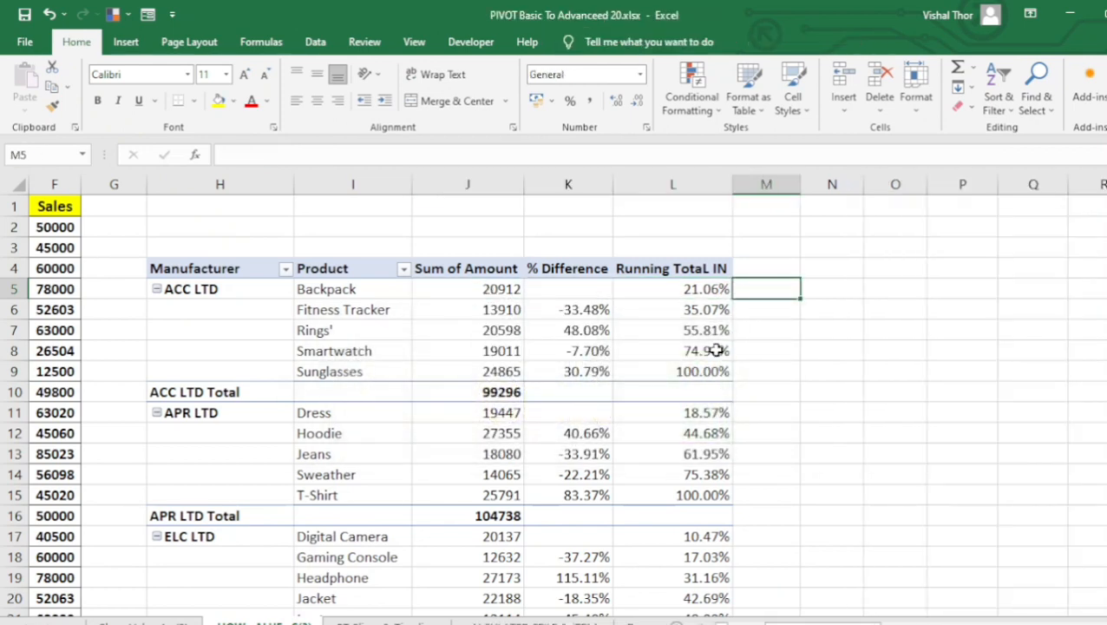
pyautogui.write('=209')
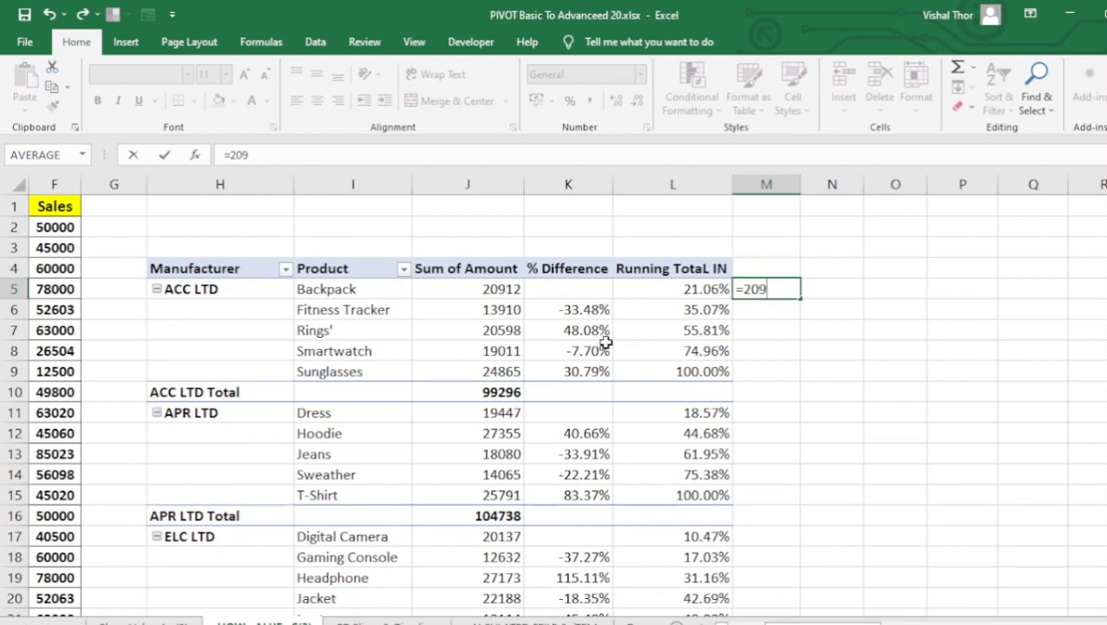
pyautogui.write('12/99')
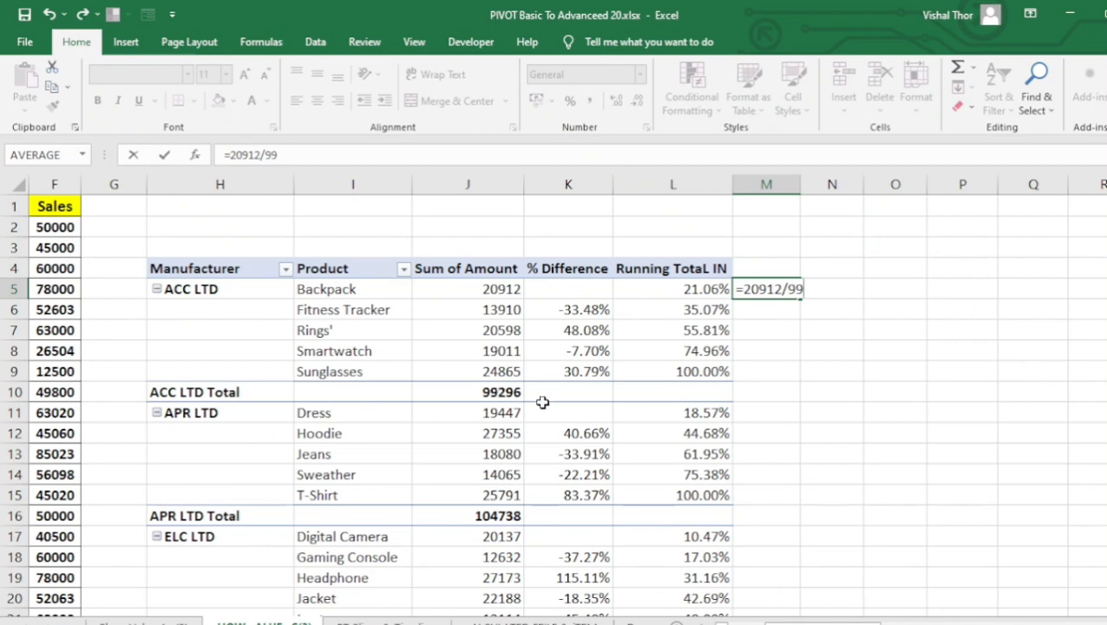
pyautogui.write('296*100')
pyautogui.press('Return')
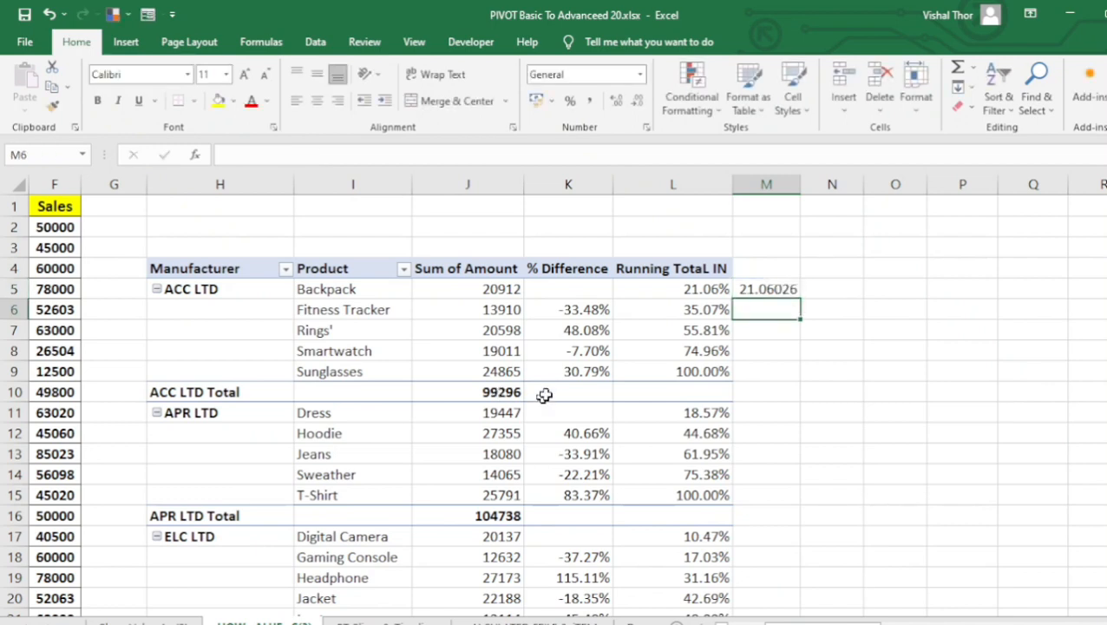
pyautogui.click(757, 292)
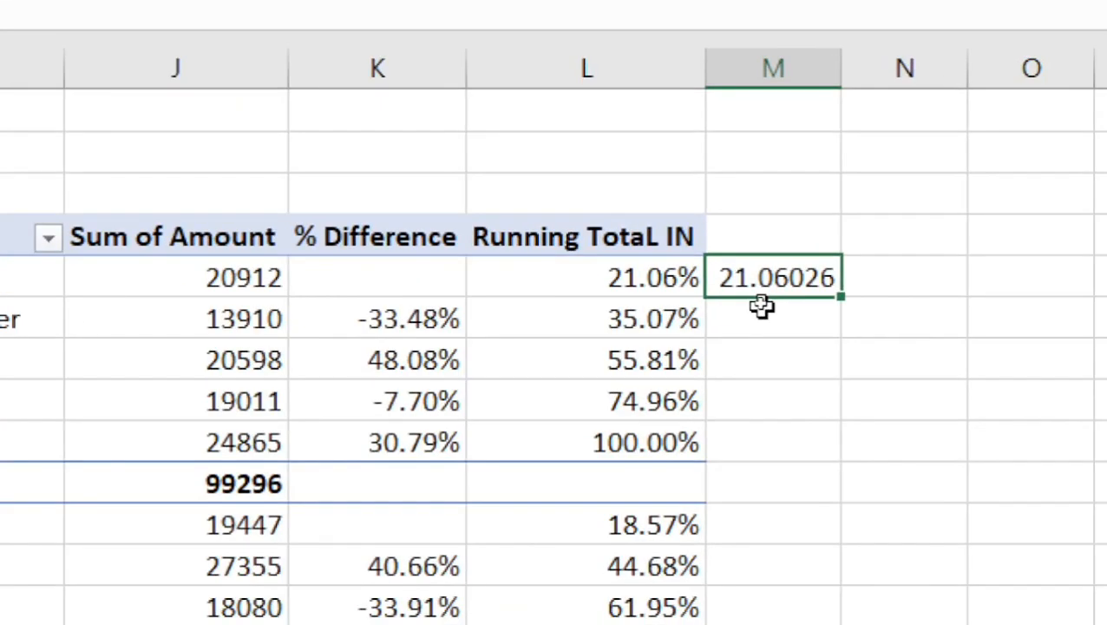
pyautogui.press('BackSpace')
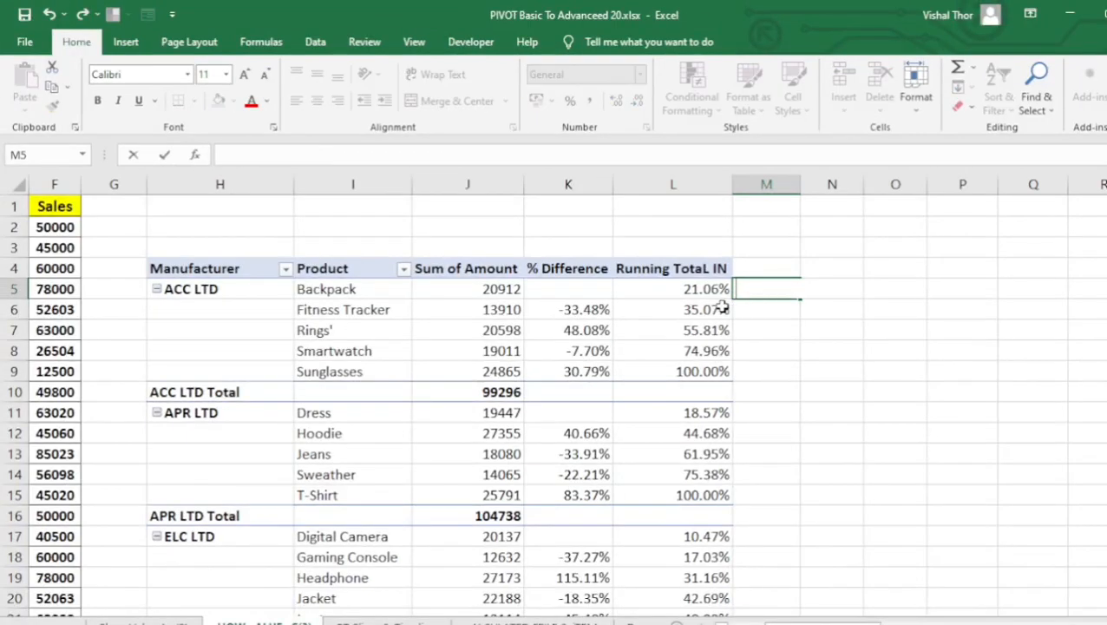
# Check Fitness Tracker's running percentage by entering =(20912+13910)/99296*100 in cell M5, and clear the formula once compared.
pyautogui.click(684, 311)
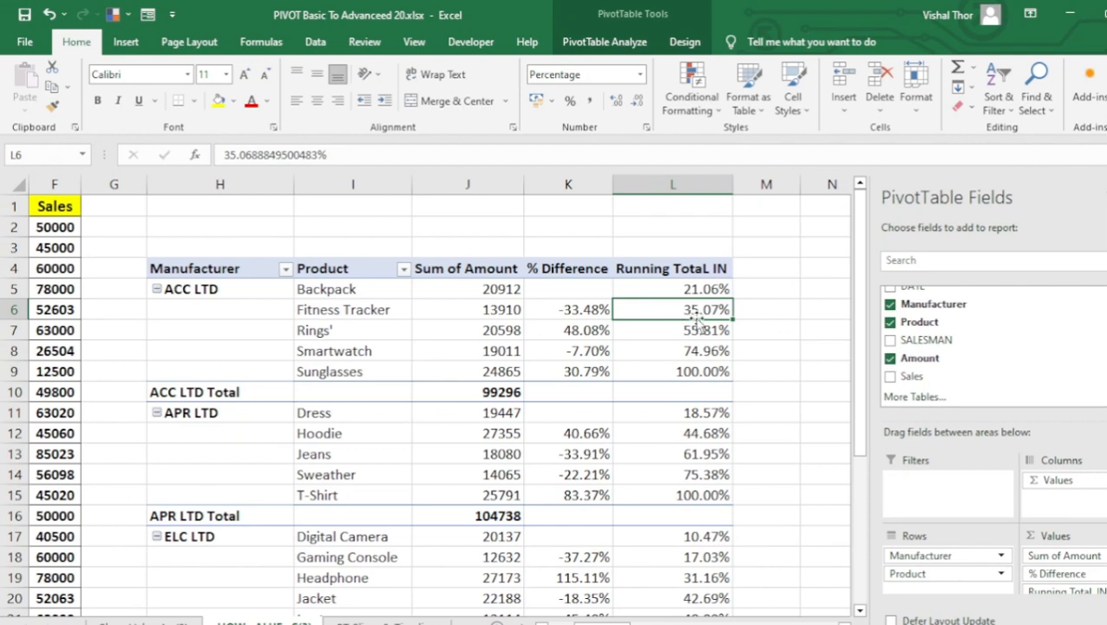
pyautogui.click(764, 289)
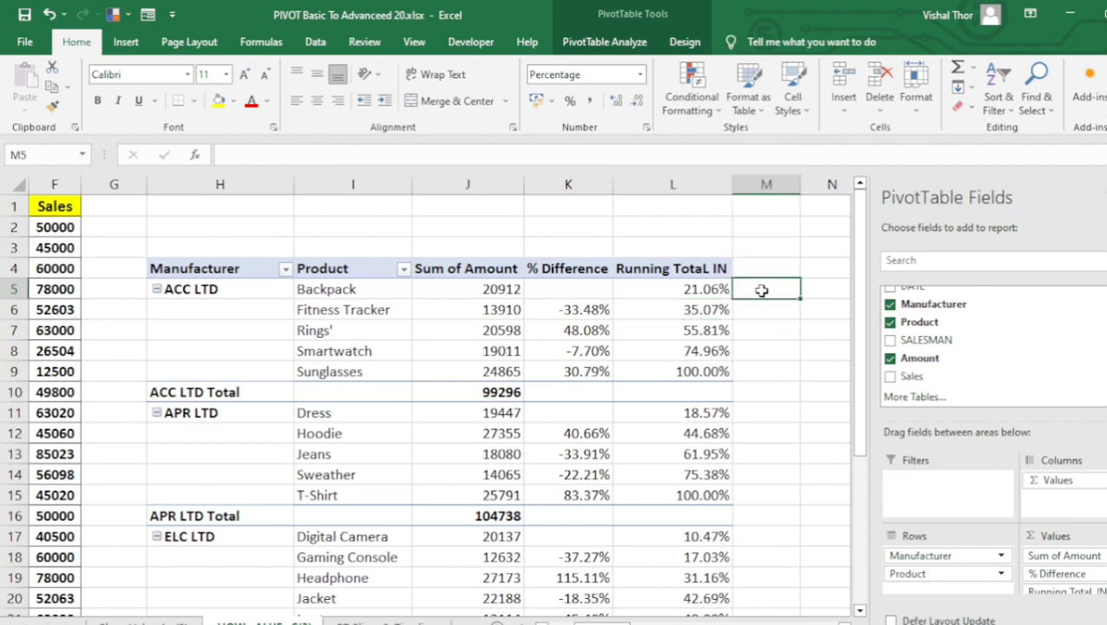
pyautogui.write('=')
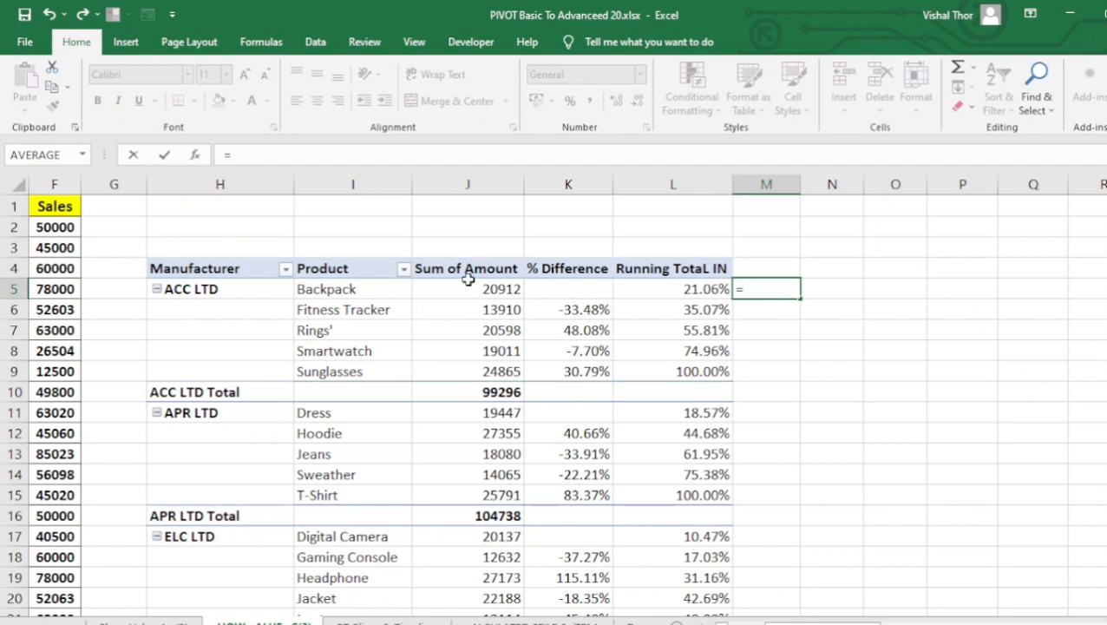
pyautogui.write('20912+')
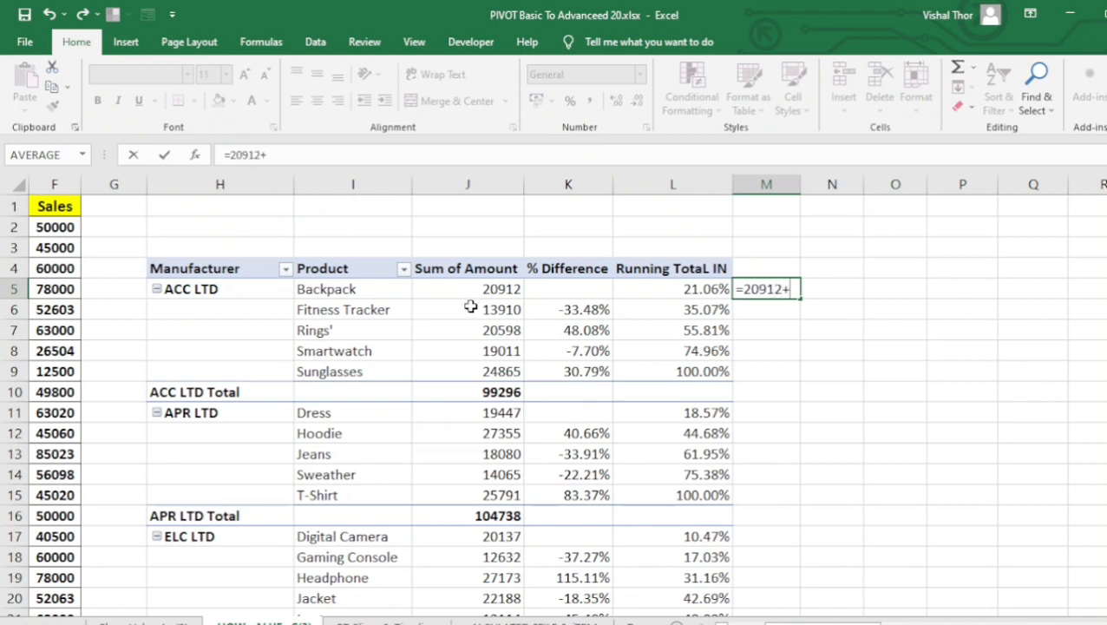
pyautogui.write('13910')
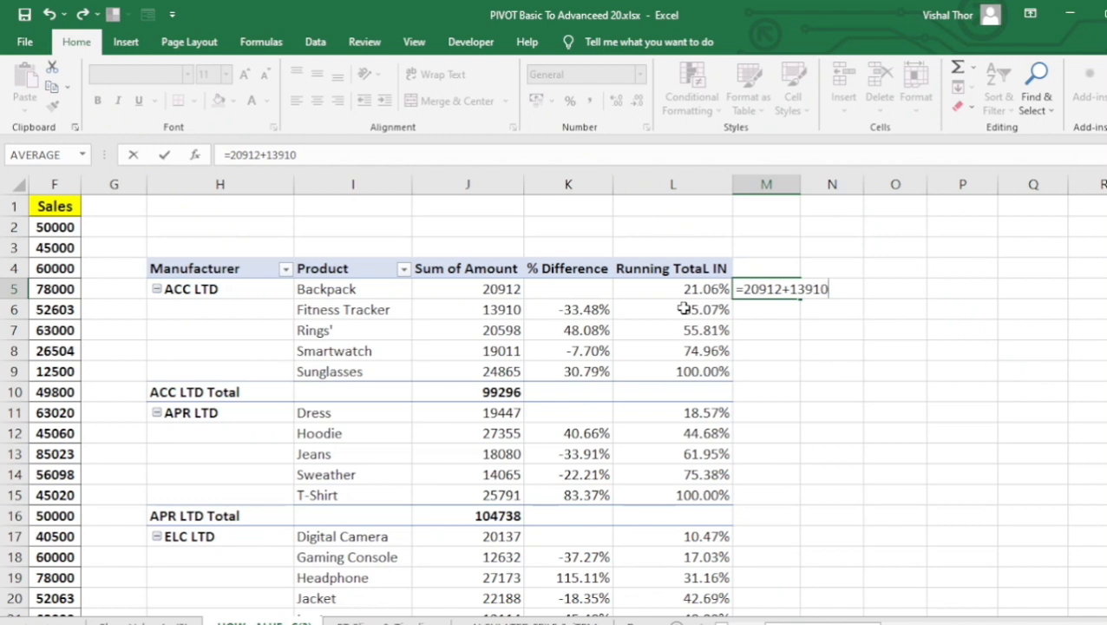
pyautogui.click(744, 289)
pyautogui.write('(')
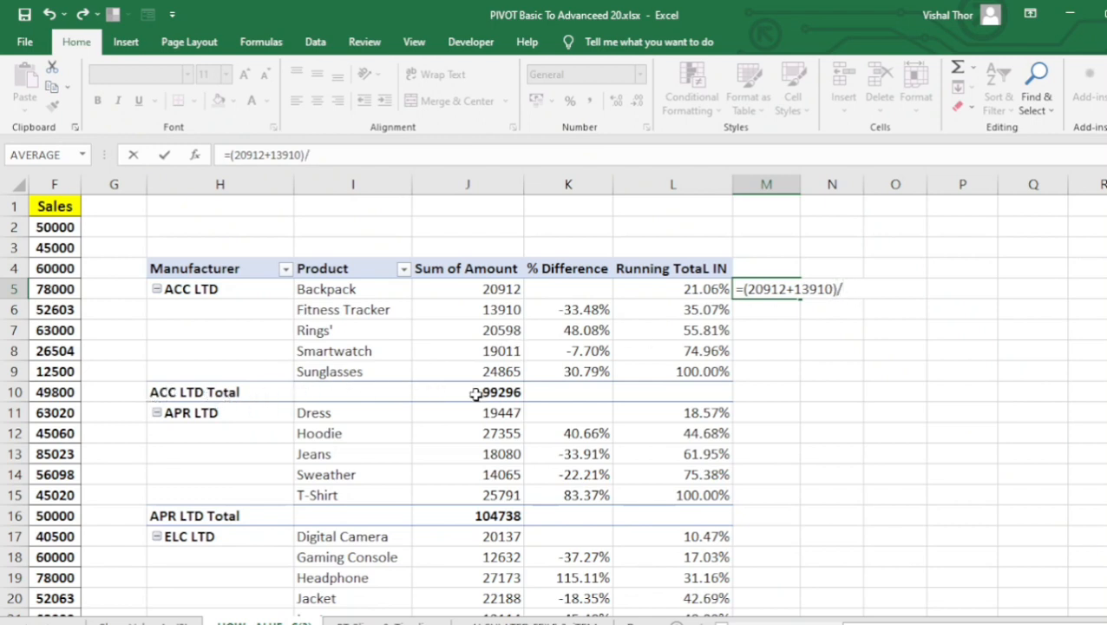
pyautogui.write('99296')
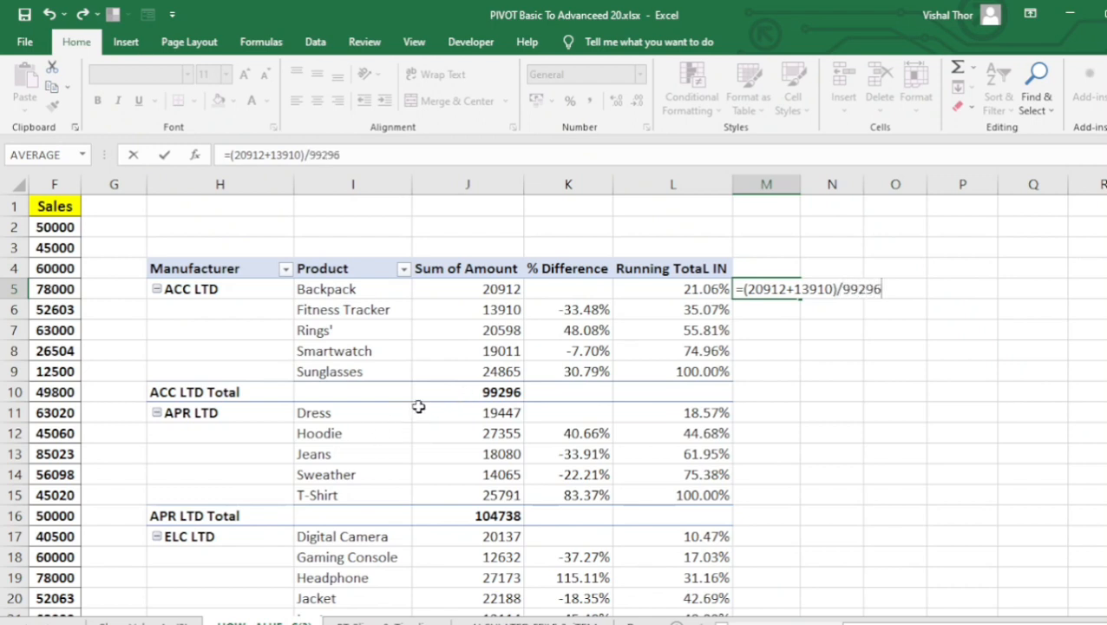
pyautogui.write('*100')
pyautogui.press('Return')
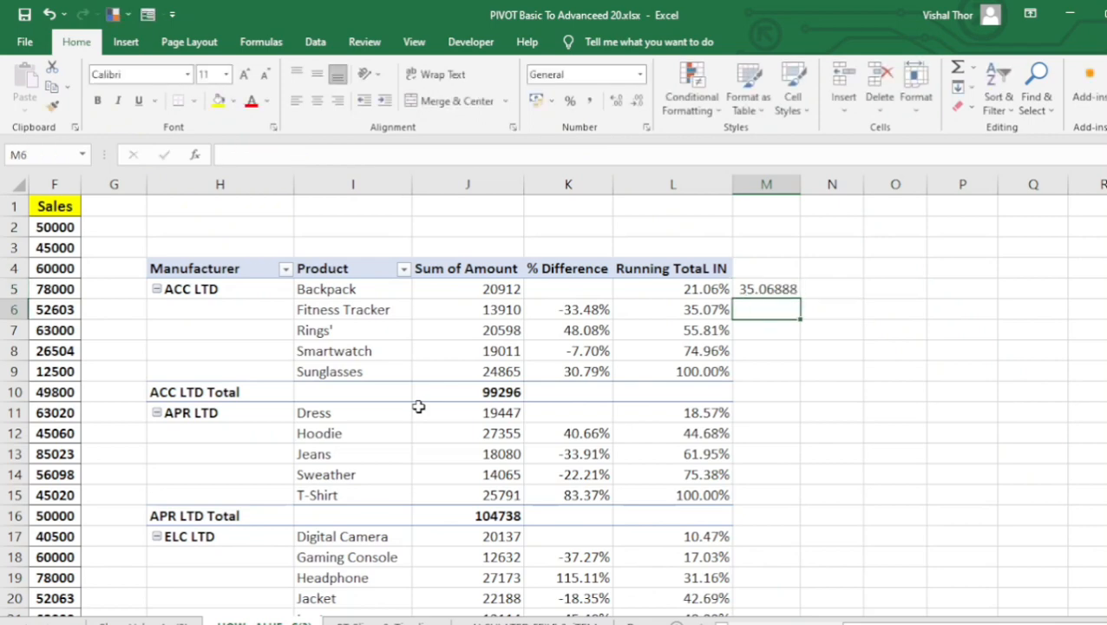
pyautogui.click(744, 289)
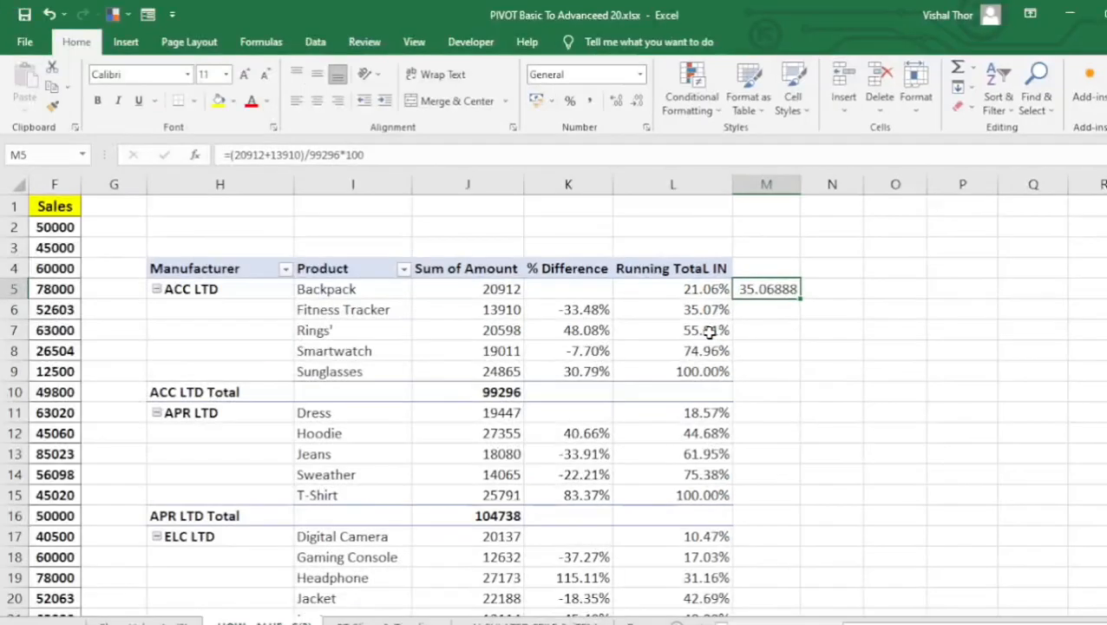
pyautogui.press('Delete')
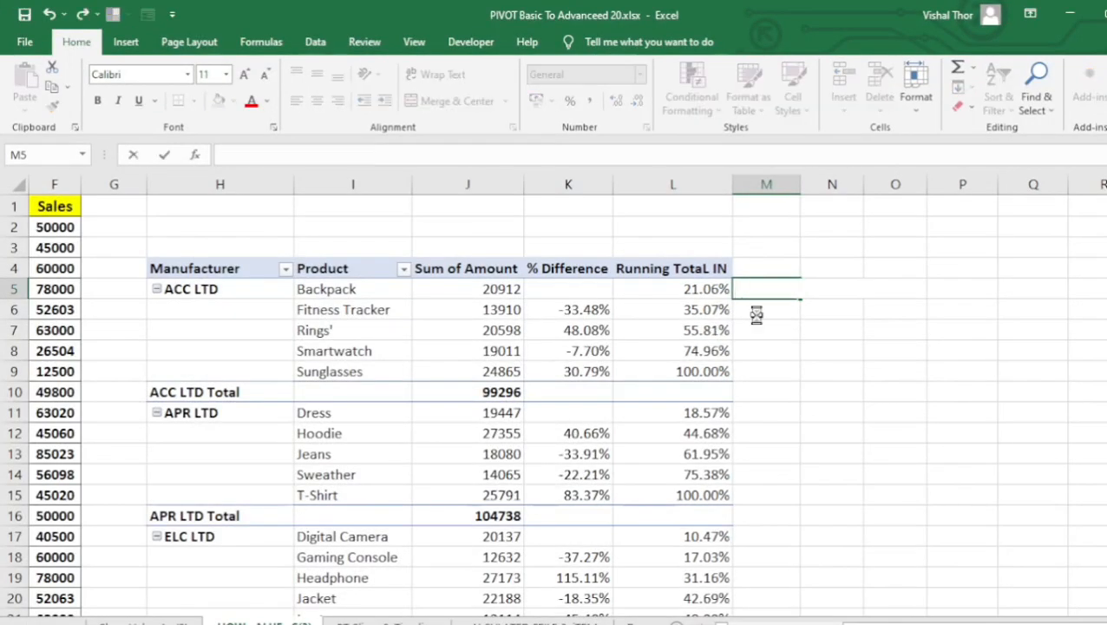
# Enter =(20912+13910+20598)/99296*100 in cell M5 and compare its result with the Rings' running percentage.
pyautogui.write('=(')
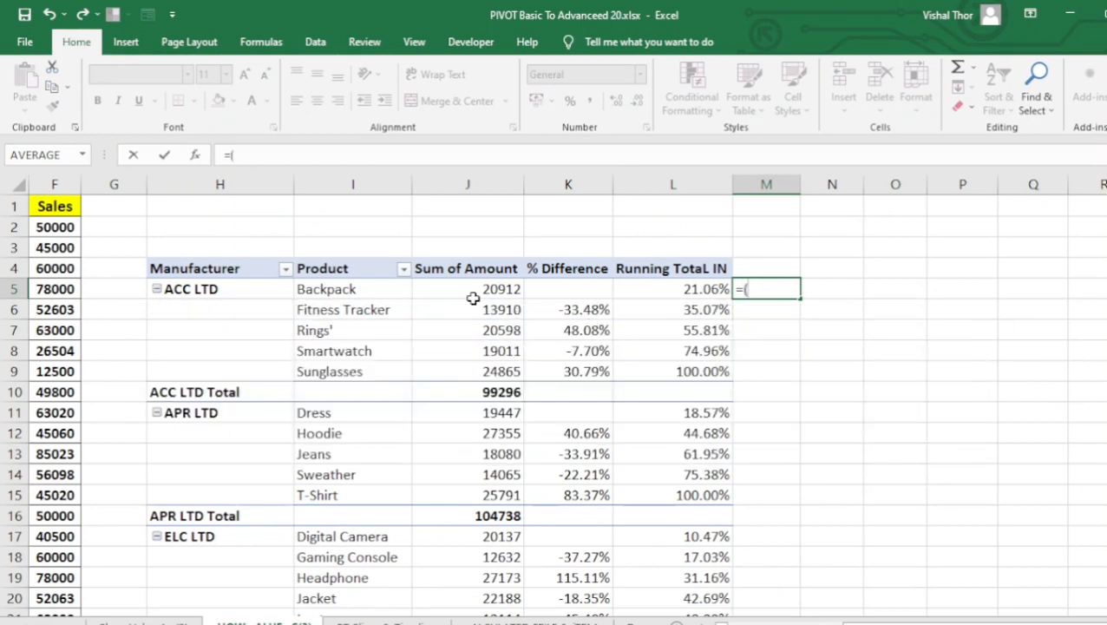
pyautogui.write('20912')
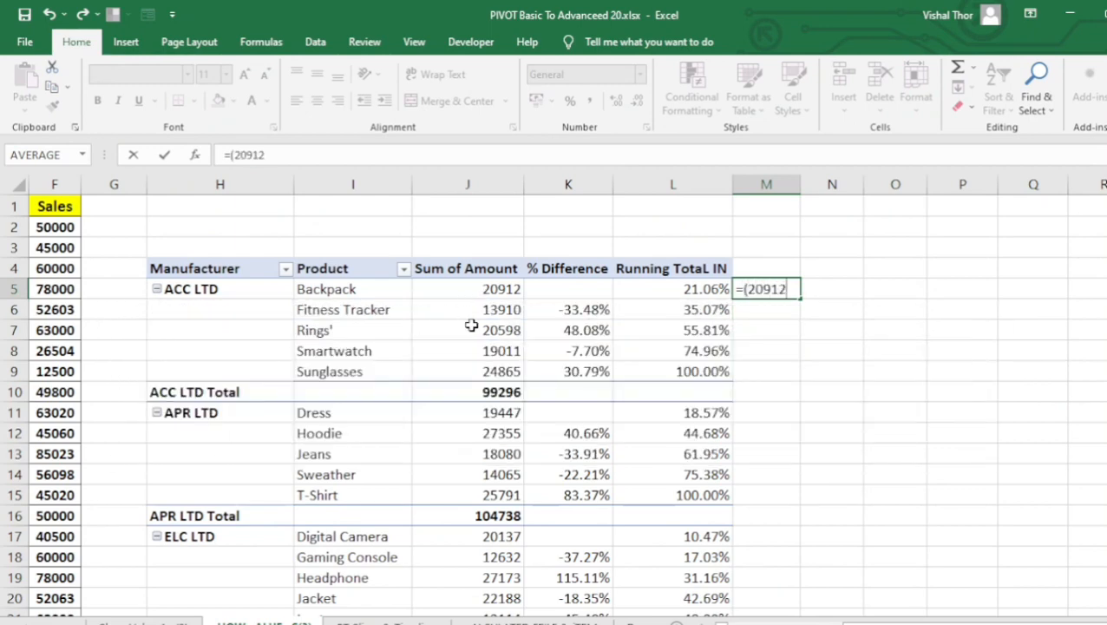
pyautogui.write('+13910+')
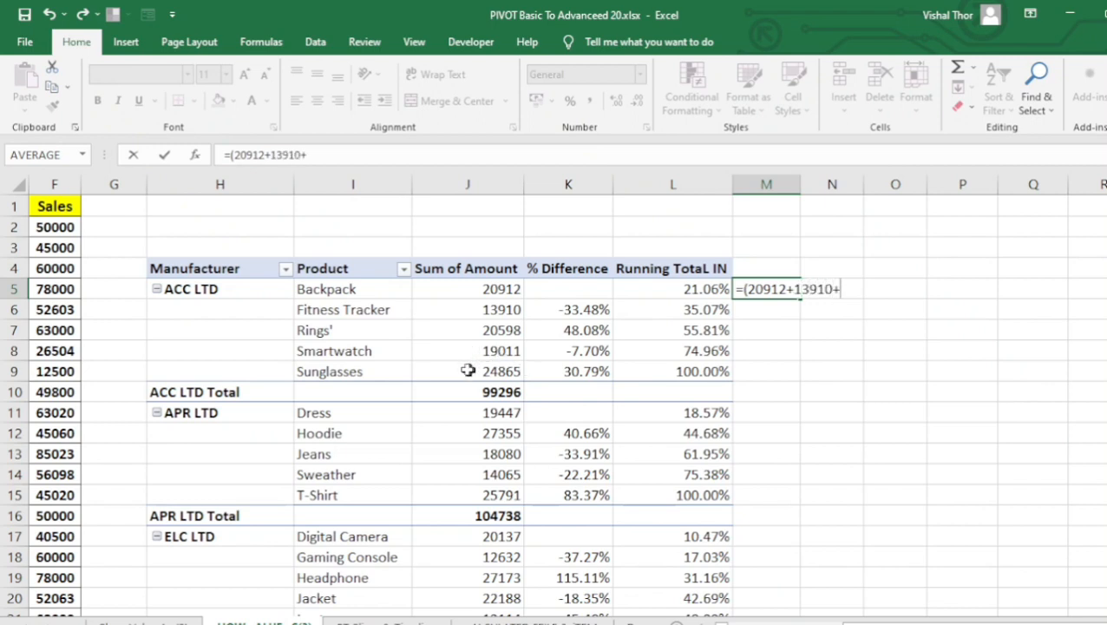
pyautogui.write('20598')
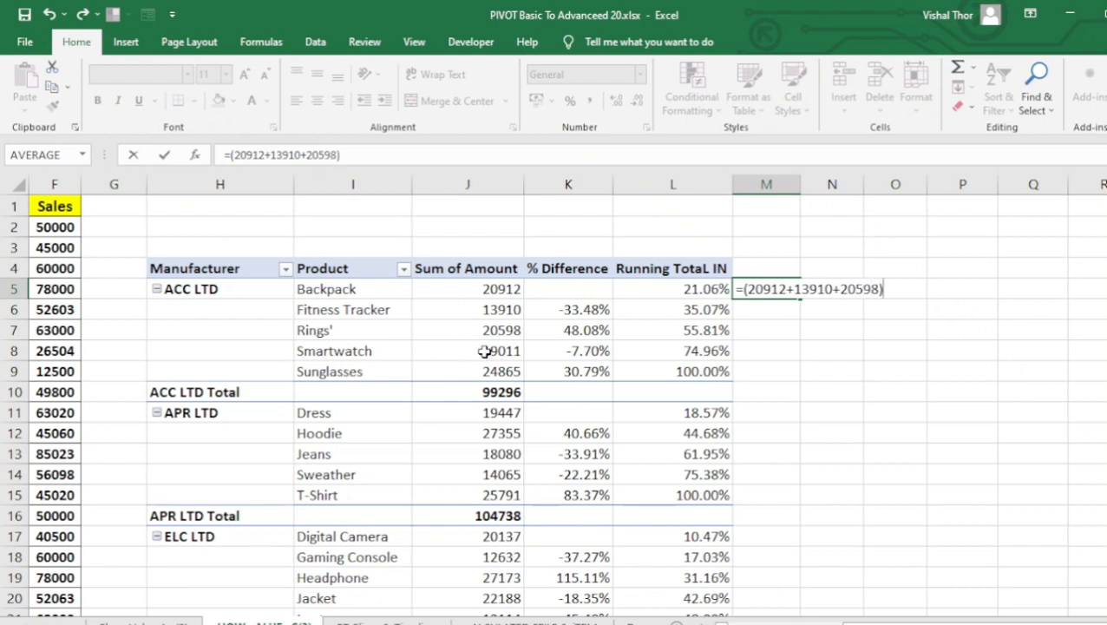
pyautogui.write('99296*100')
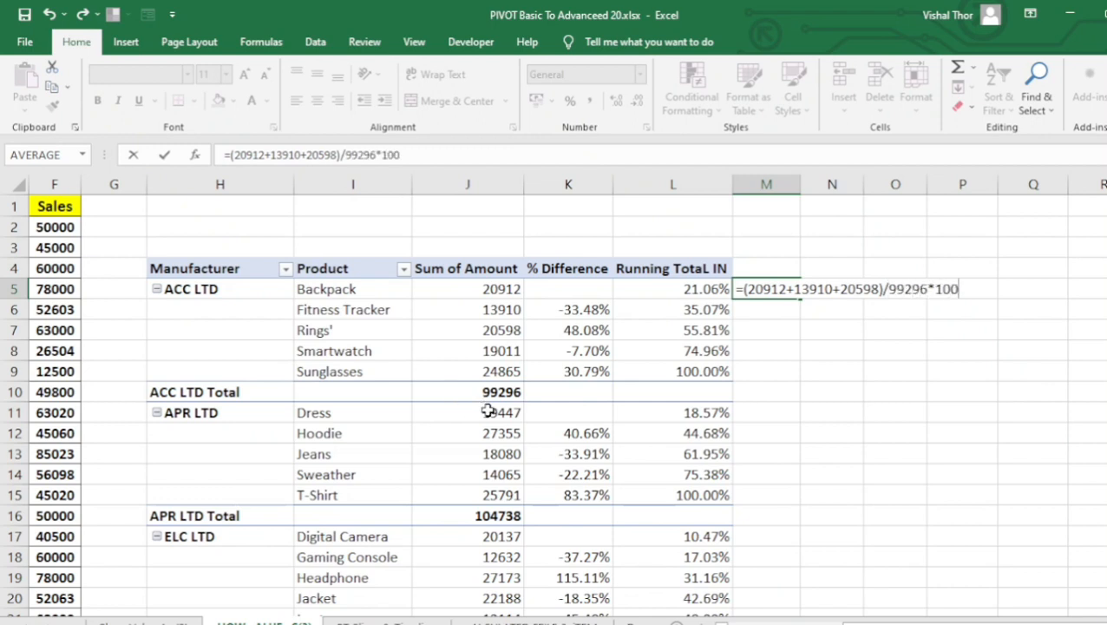
pyautogui.press('Return')
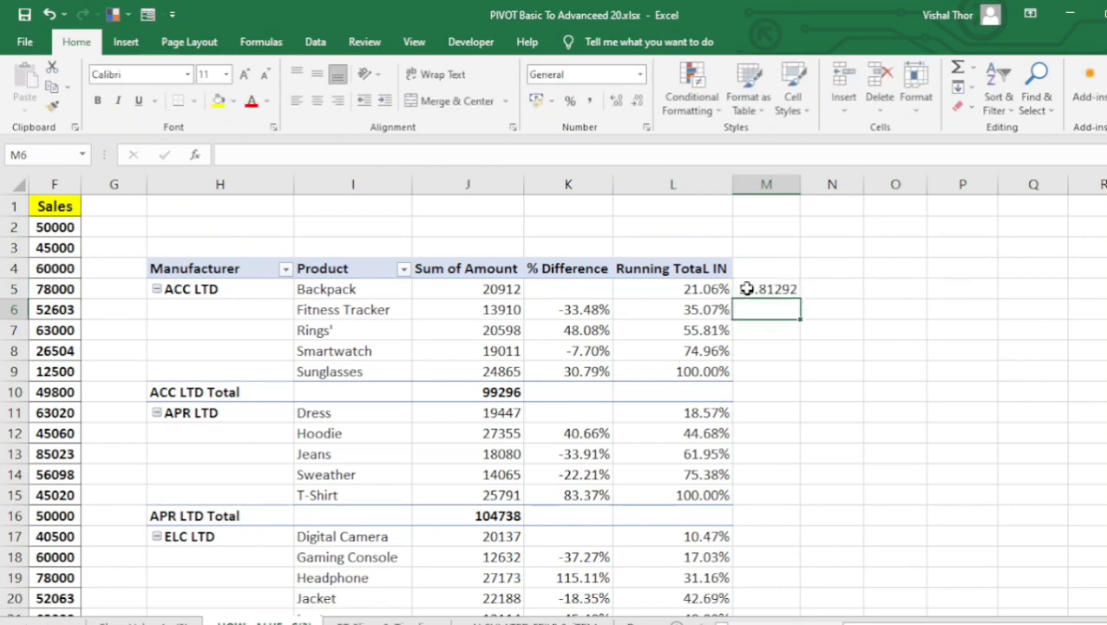
pyautogui.click(746, 290)
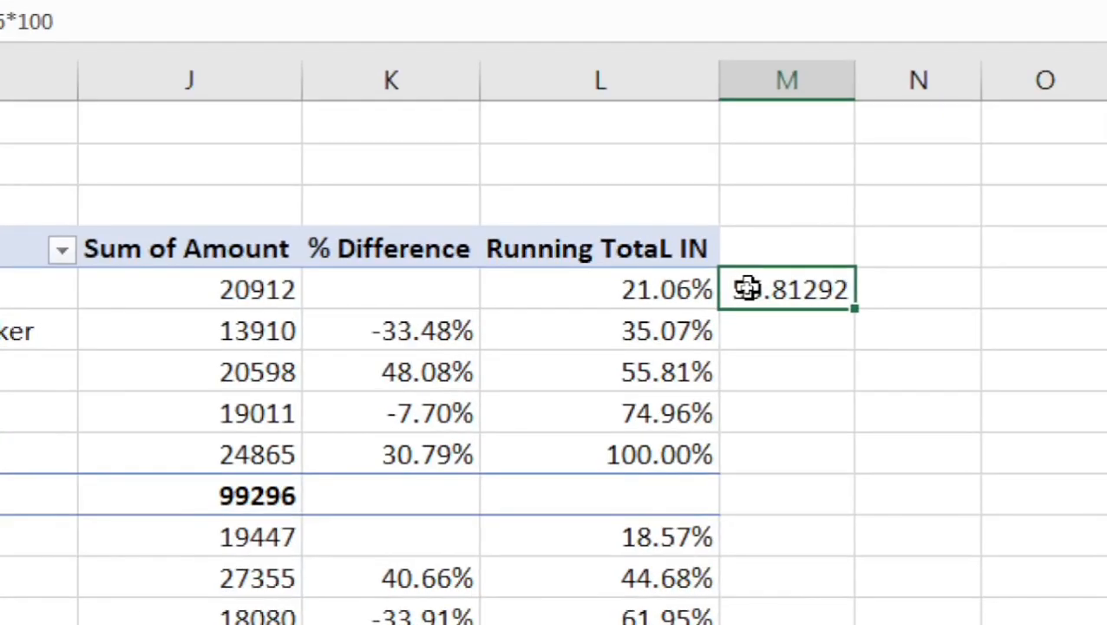
pyautogui.moveTo(688, 330)
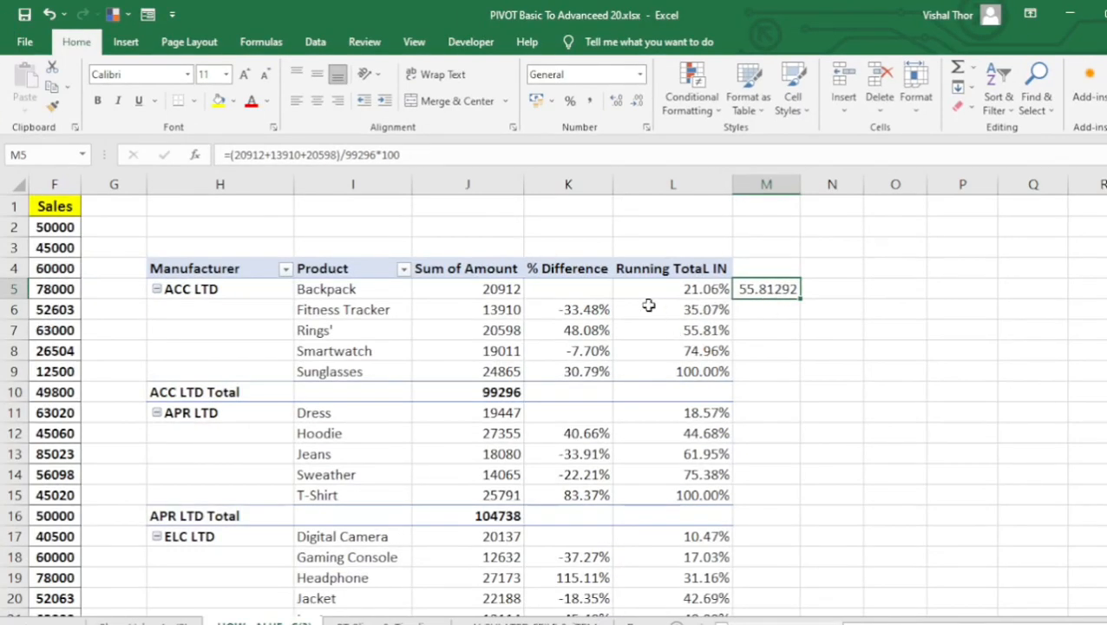
# Review the running percentages in the ACC LTD and APR LTD groups and clear the check formula from cell M5.
pyautogui.moveTo(664, 289); pyautogui.dragTo(228, 373)
pyautogui.moveTo(207, 412); pyautogui.dragTo(724, 515)
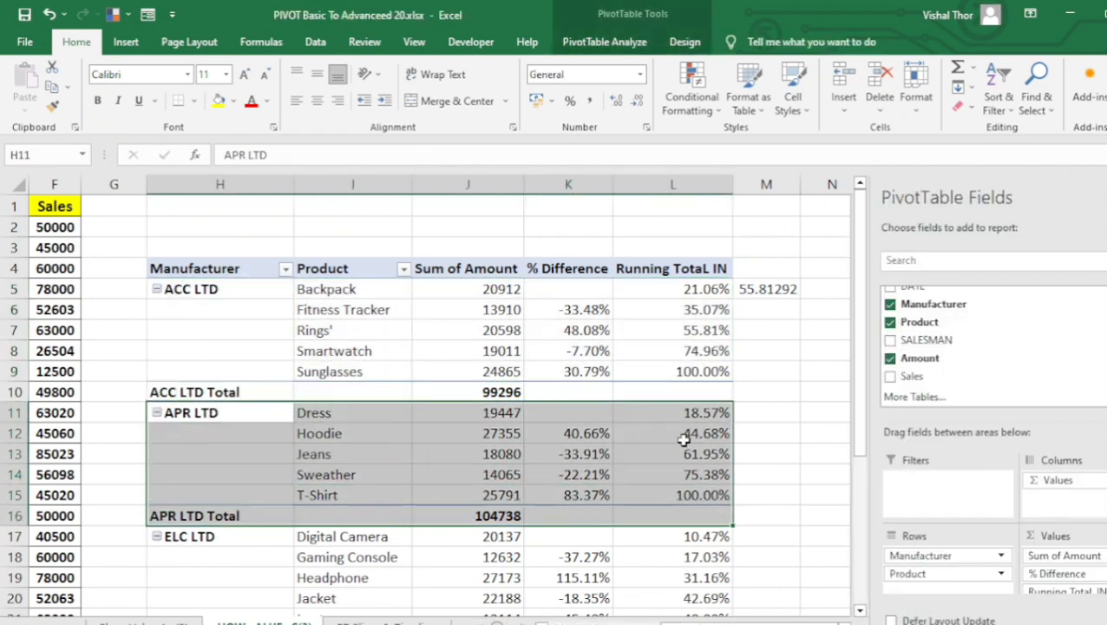
pyautogui.moveTo(684, 440)
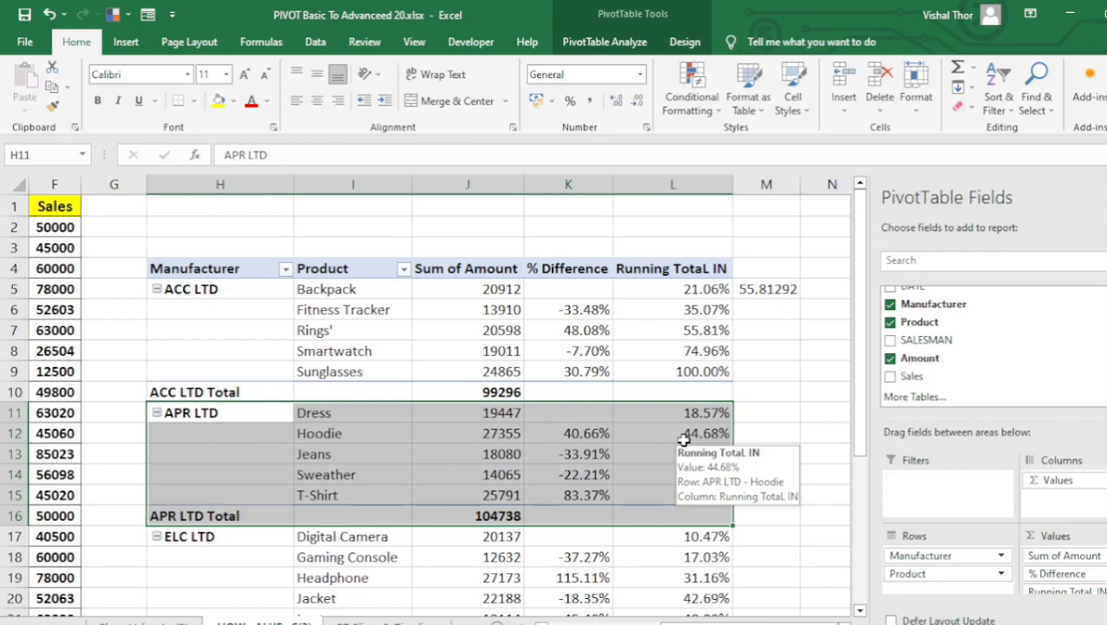
pyautogui.click(759, 297)
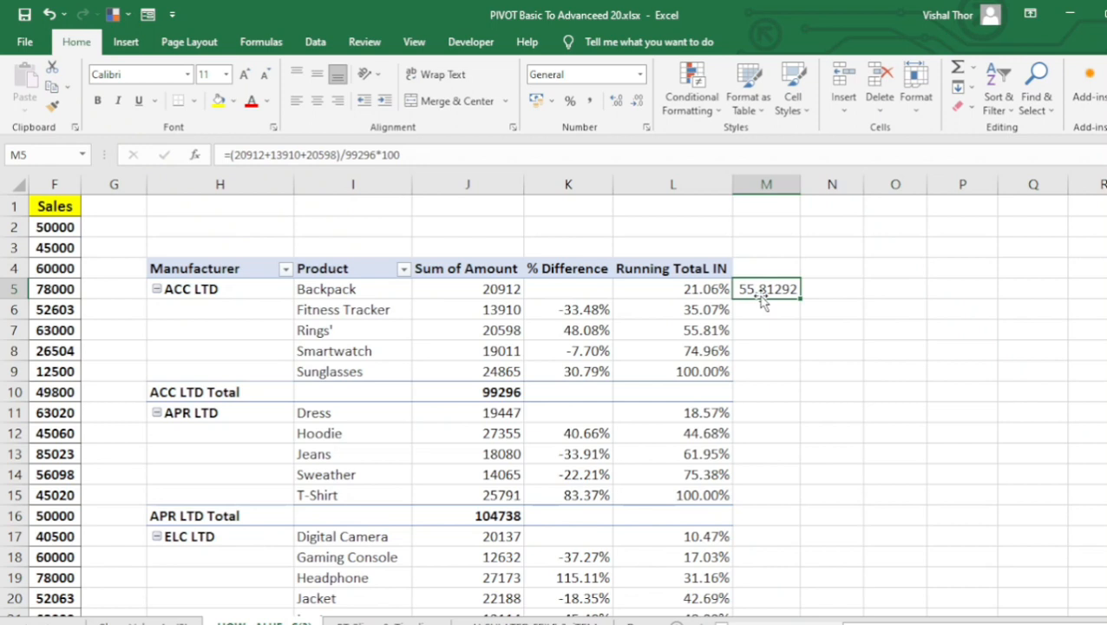
pyautogui.click(695, 309)
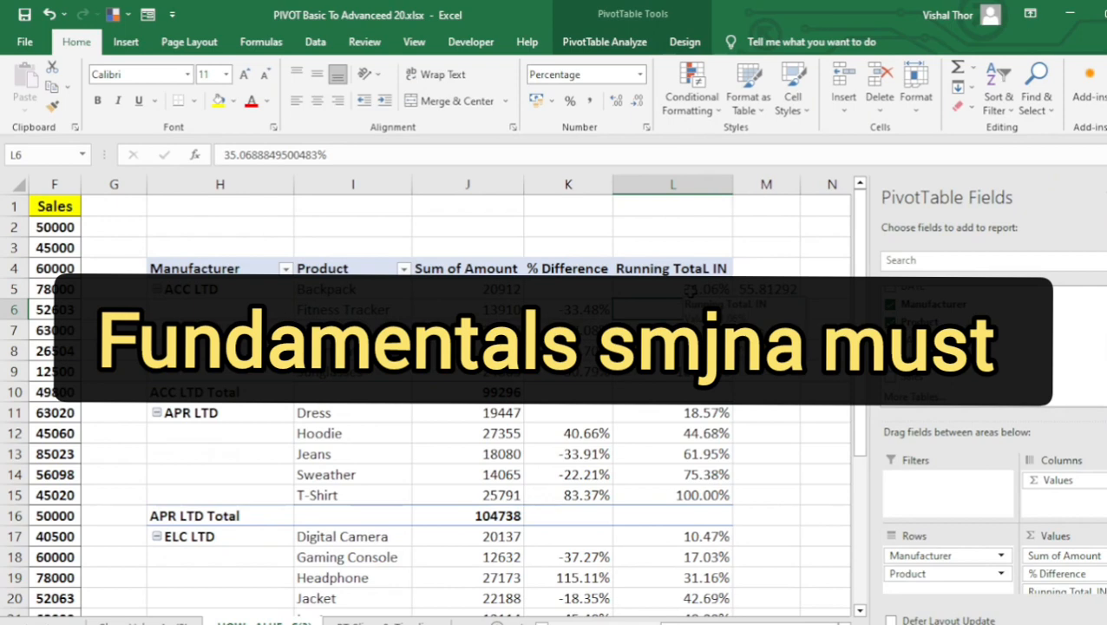
pyautogui.click(686, 330)
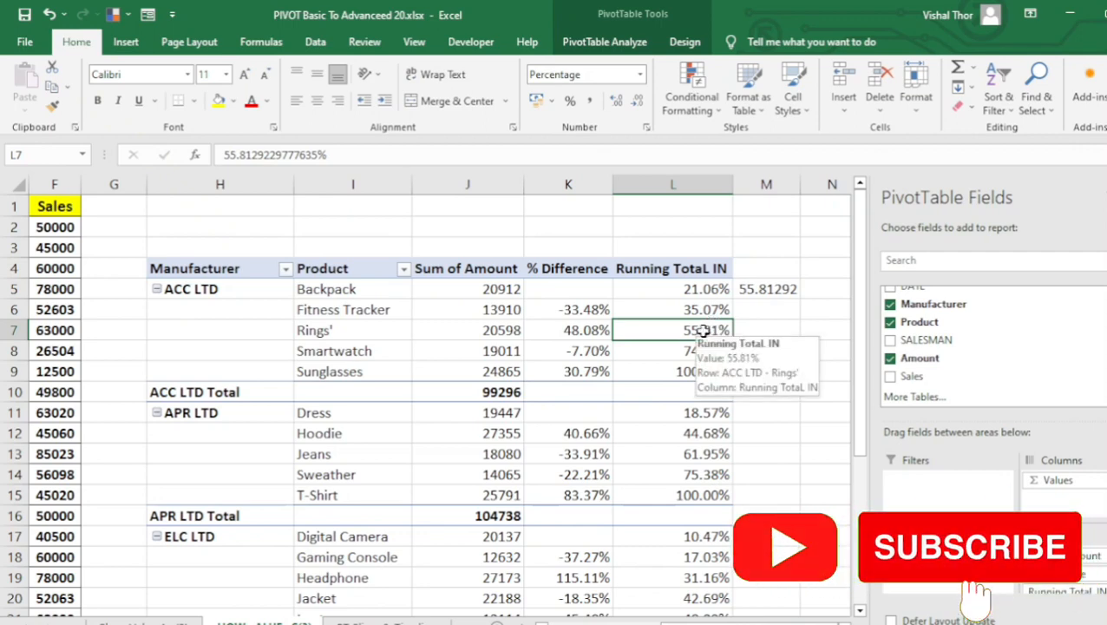
pyautogui.click(765, 288)
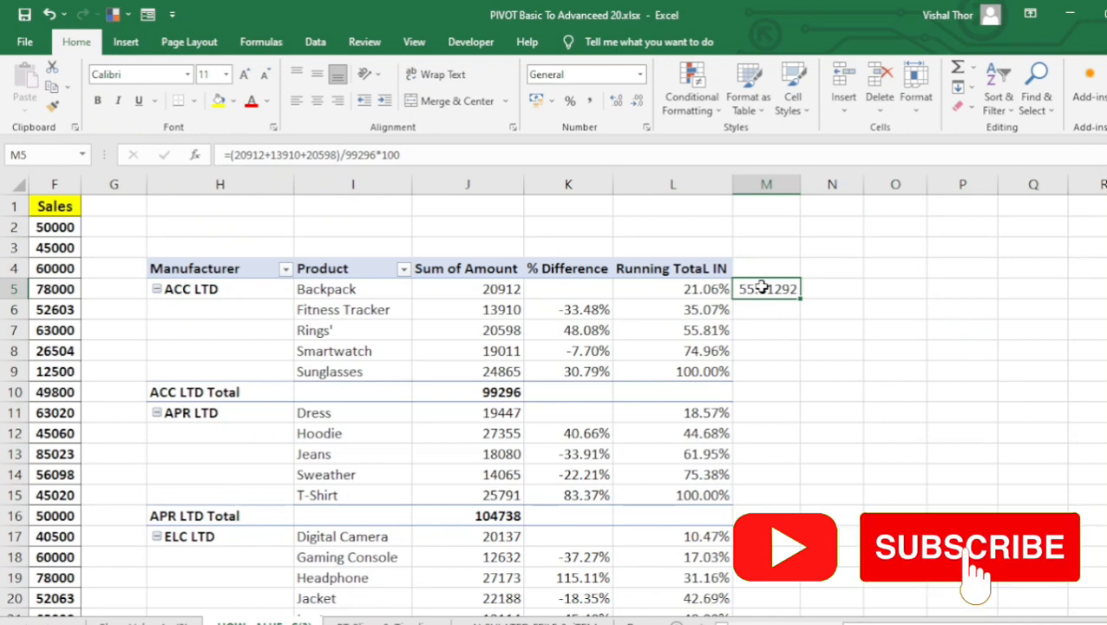
pyautogui.press('Delete')
# Add the Amount field to the pivot table's values once more, as a new column after Running TotaL IN.
pyautogui.click(717, 311)
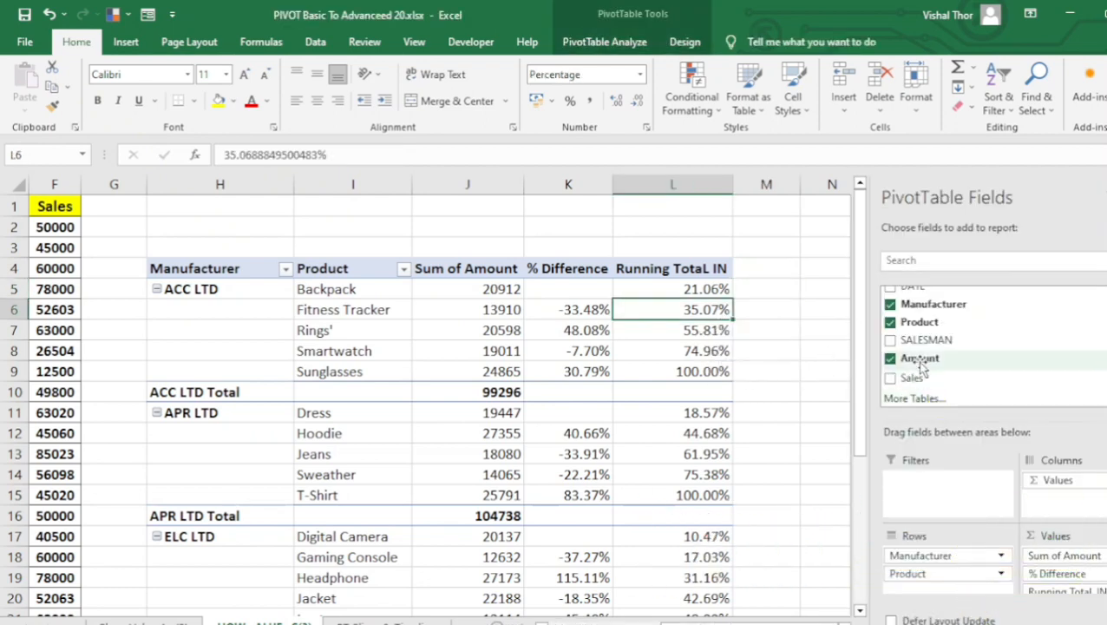
pyautogui.moveTo(926, 364); pyautogui.dragTo(1048, 595)
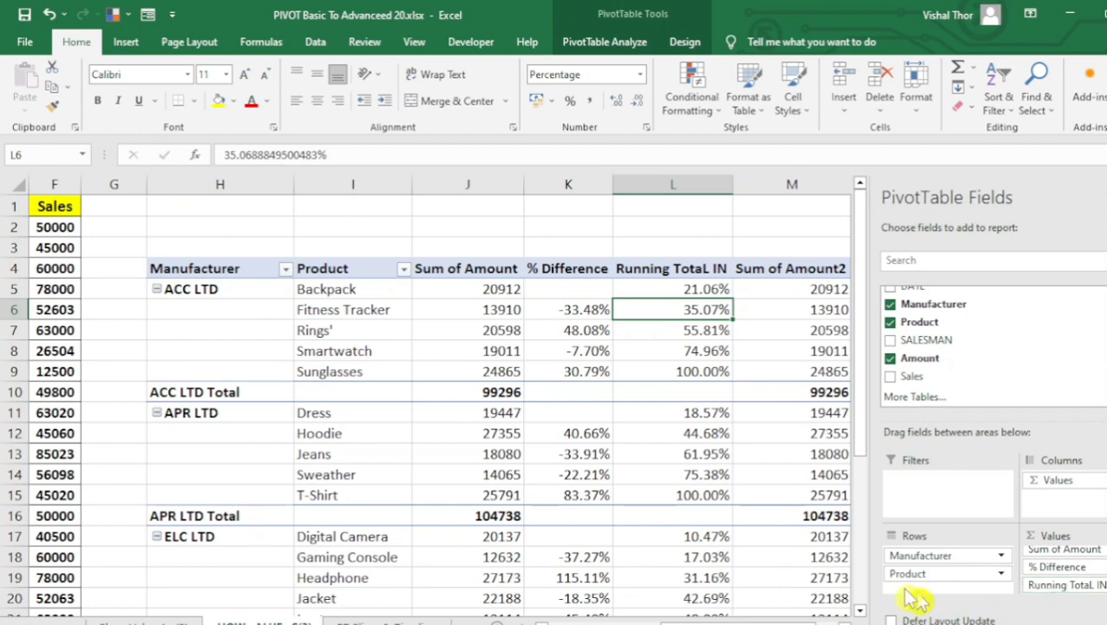
pyautogui.moveTo(759, 623); pyautogui.dragTo(782, 623)
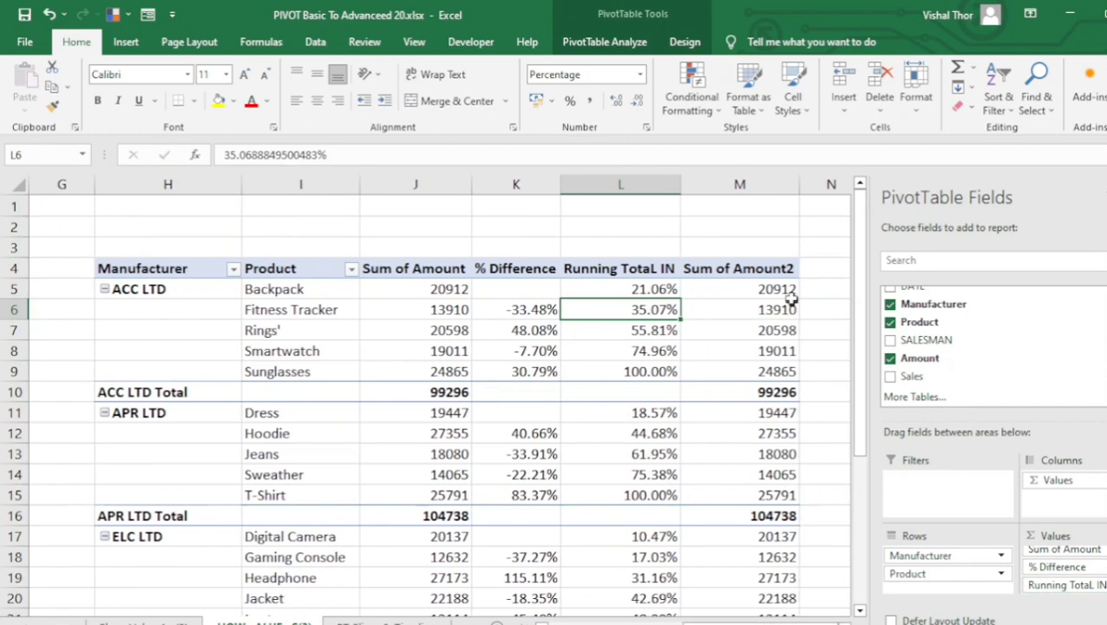
# Rename the newly added amount column's header in cell M4 to RANK and center it.
pyautogui.click(770, 271)
pyautogui.press('BackSpace')
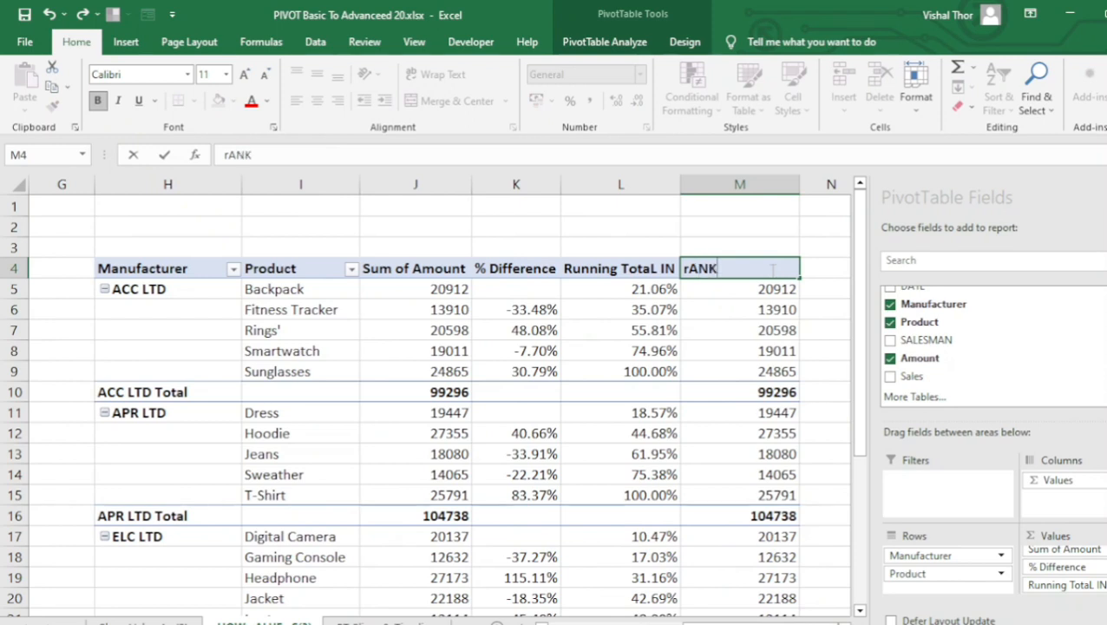
pyautogui.press('BackSpace')
pyautogui.write('R')
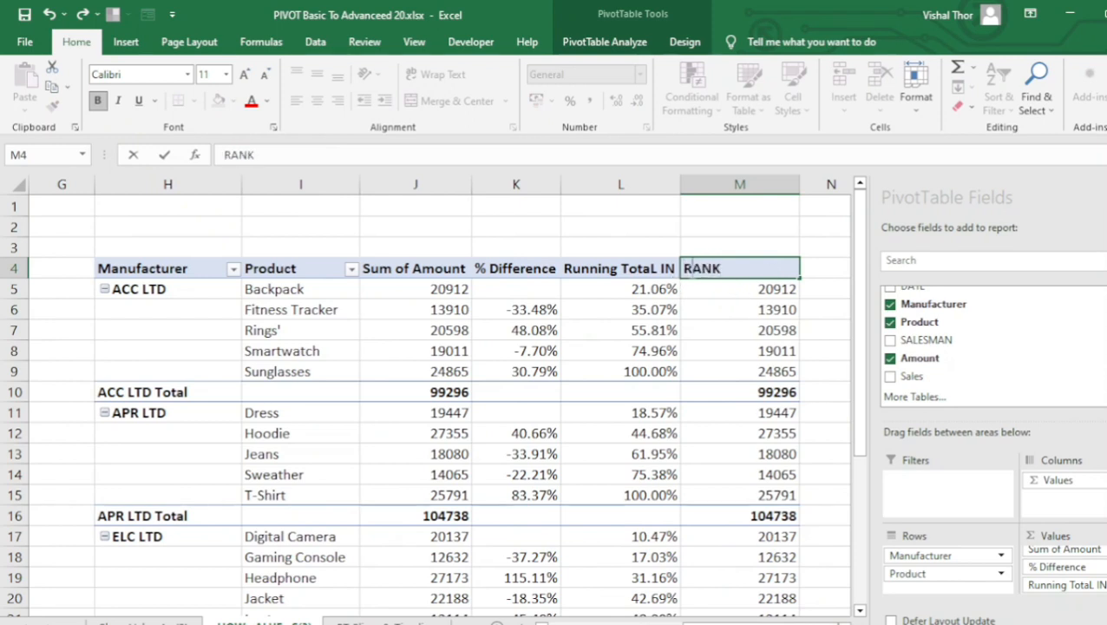
pyautogui.click(701, 315)
pyautogui.click(705, 270)
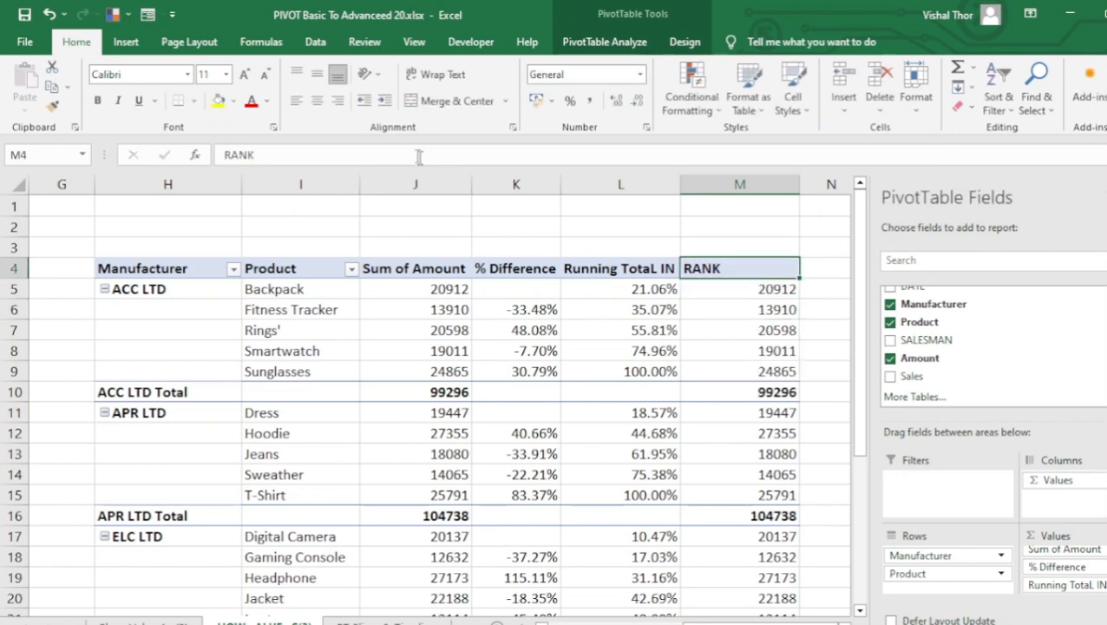
# Show the RANK column's values as Rank Smallest to Largest, with Product as the base field.
pyautogui.click(737, 327)
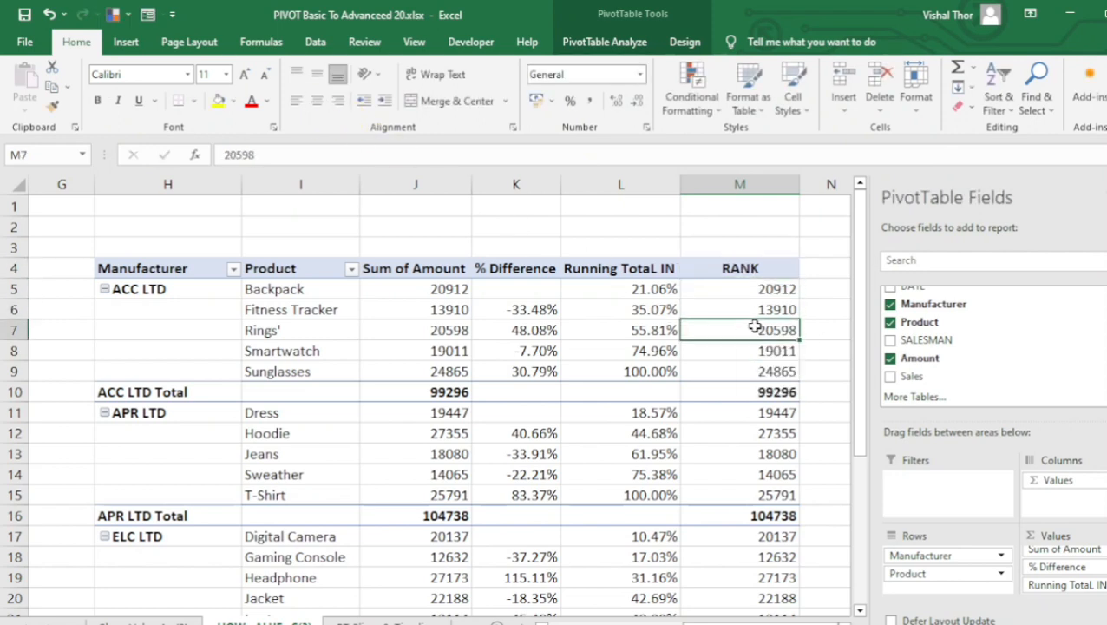
pyautogui.rightClick(750, 330)
pyautogui.moveTo(834, 518)
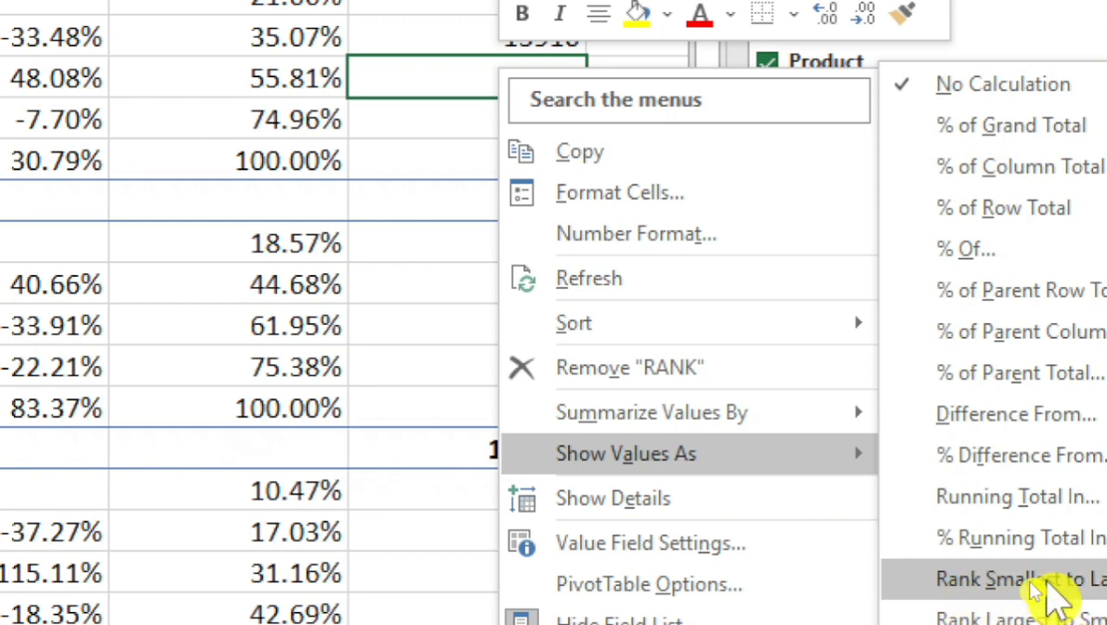
pyautogui.click(1046, 581)
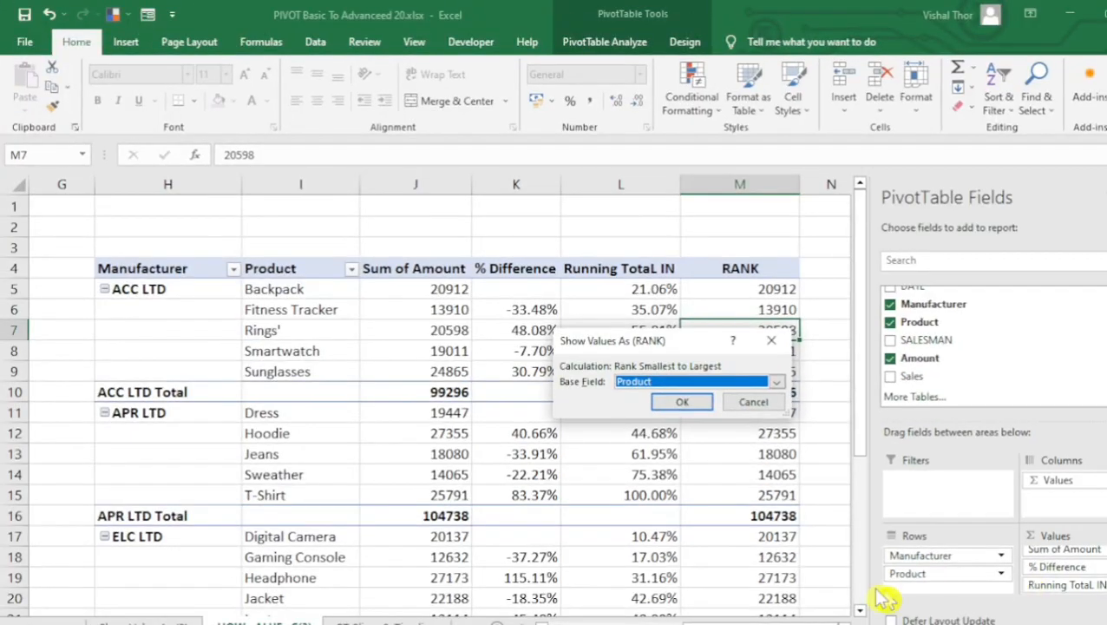
pyautogui.click(679, 401)
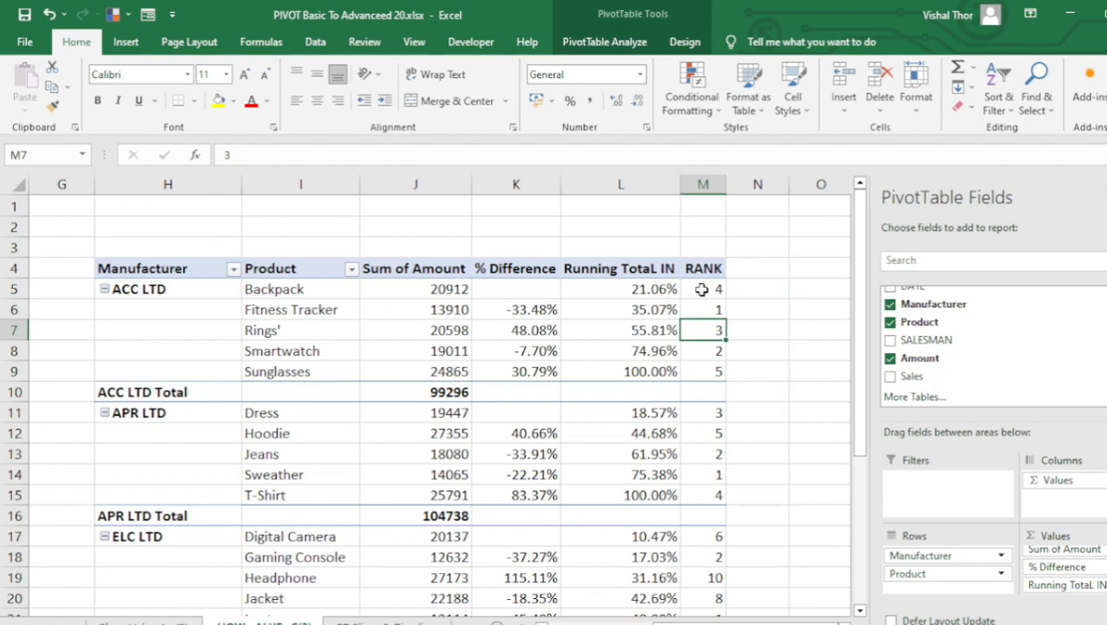
# Compare the ascending ranks in the ACC LTD group with the product amounts, checking Fitness Tracker and Sunglasses.
pyautogui.moveTo(701, 289)
pyautogui.click(653, 451)
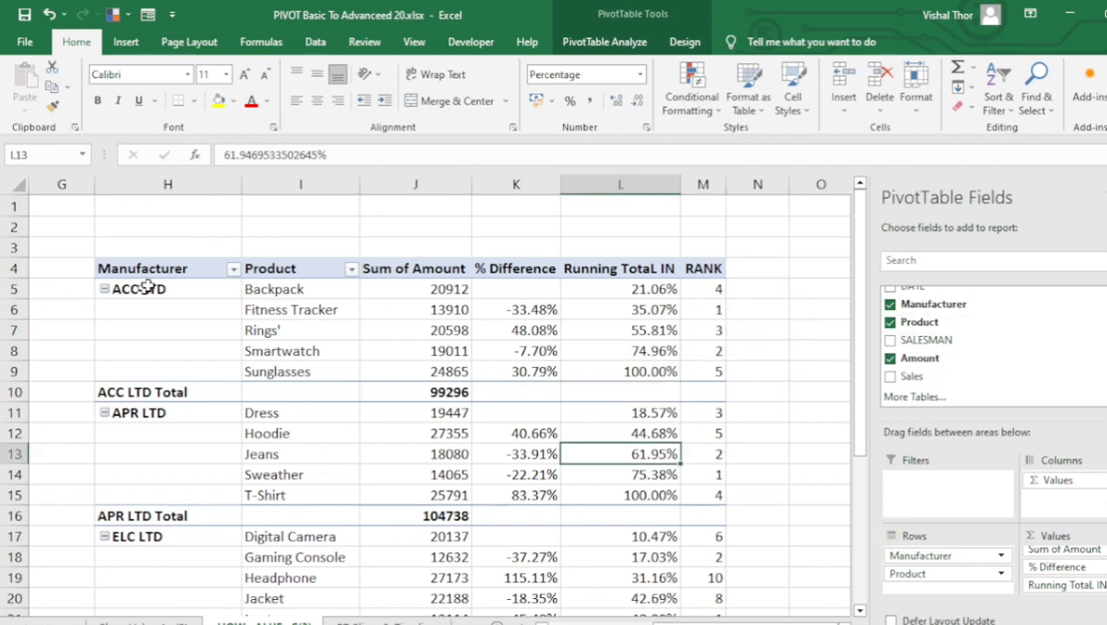
pyautogui.moveTo(167, 285); pyautogui.dragTo(670, 365)
pyautogui.click(702, 309)
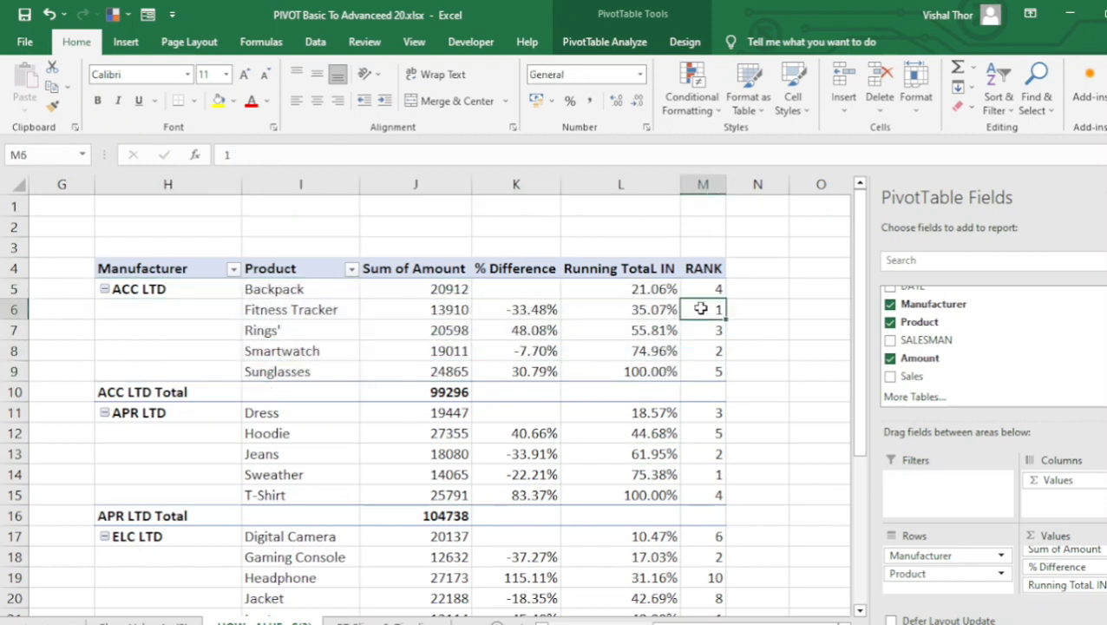
pyautogui.click(420, 318)
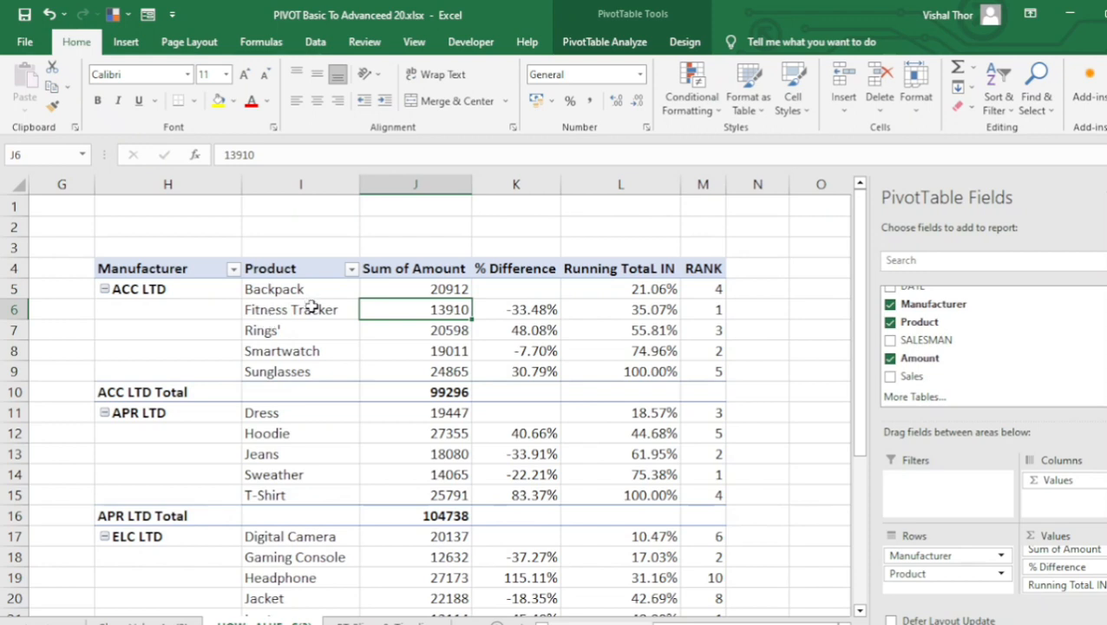
pyautogui.moveTo(414, 287); pyautogui.dragTo(406, 368)
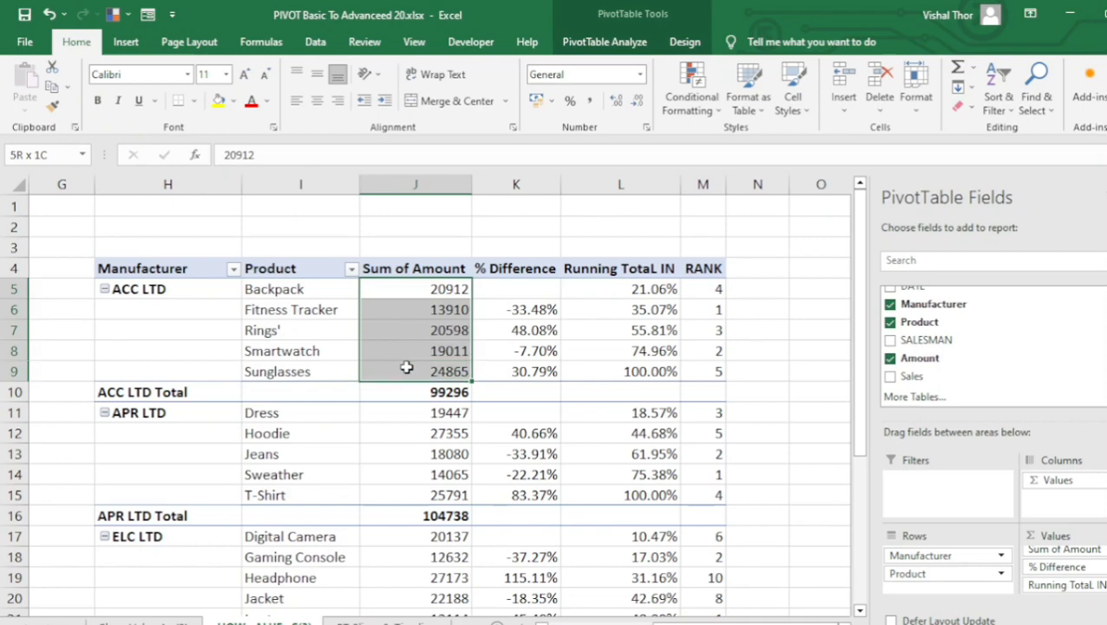
pyautogui.click(432, 311)
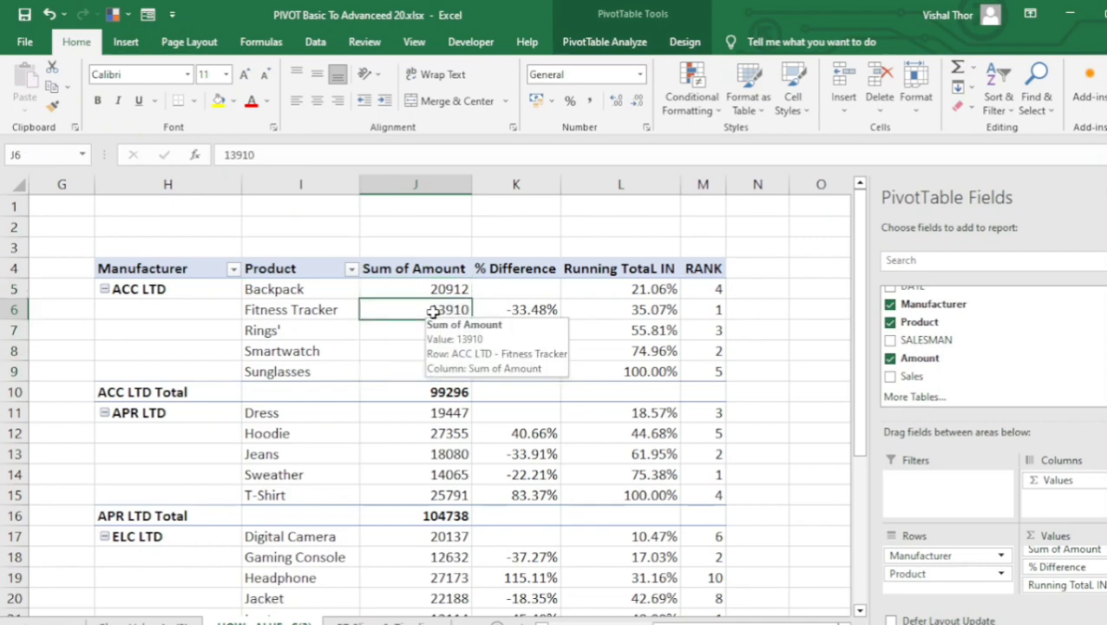
pyautogui.click(709, 307)
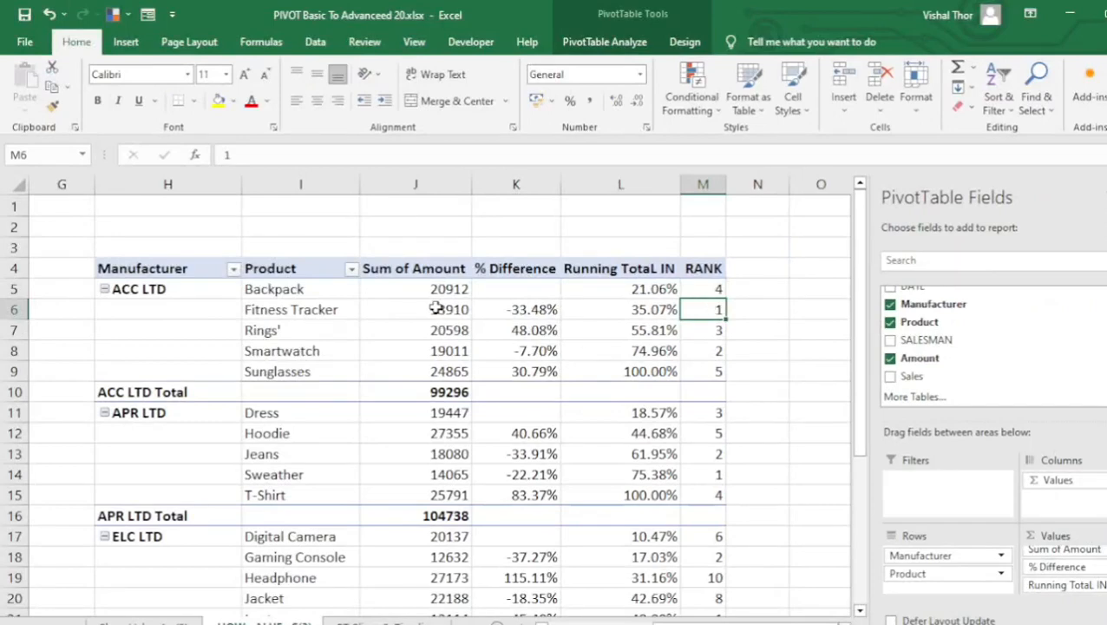
pyautogui.moveTo(439, 288); pyautogui.dragTo(437, 372)
pyautogui.click(434, 373)
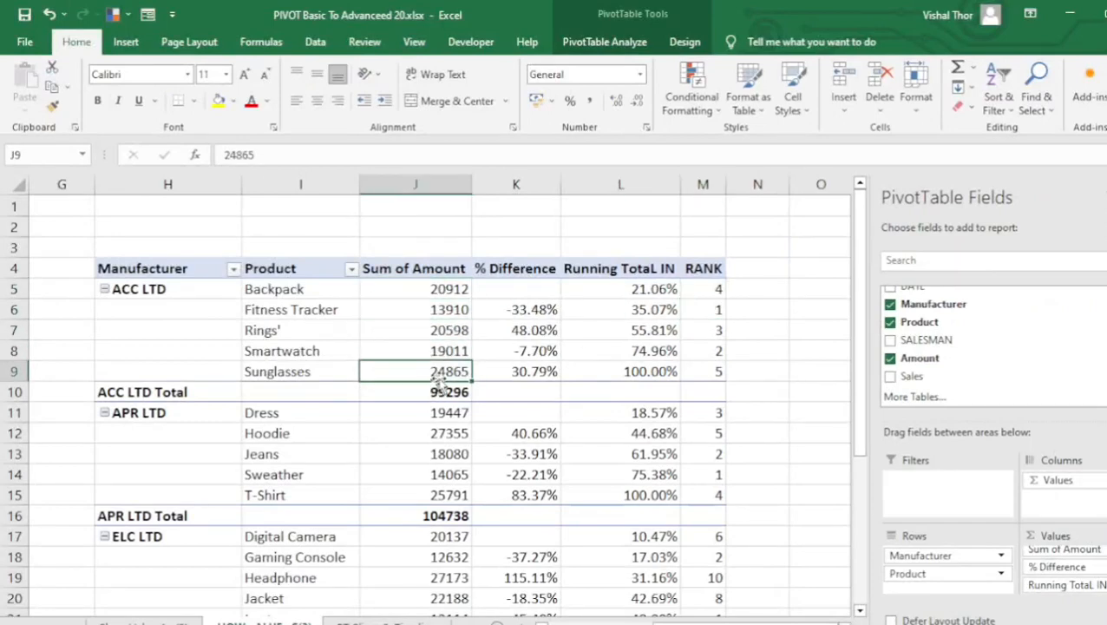
pyautogui.moveTo(432, 290); pyautogui.dragTo(431, 375)
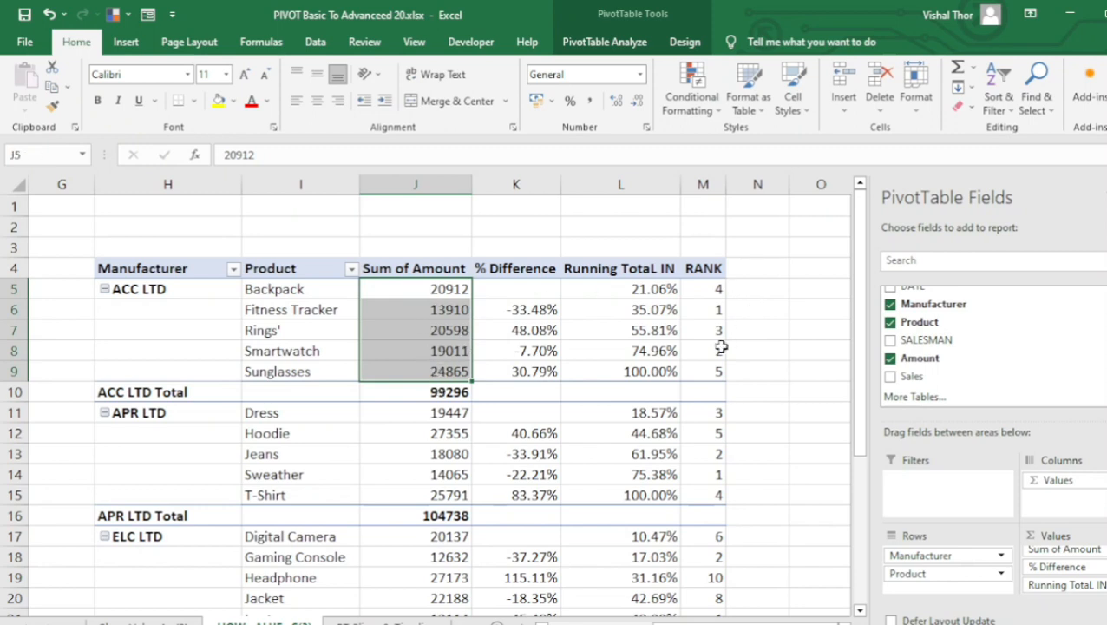
pyautogui.click(705, 370)
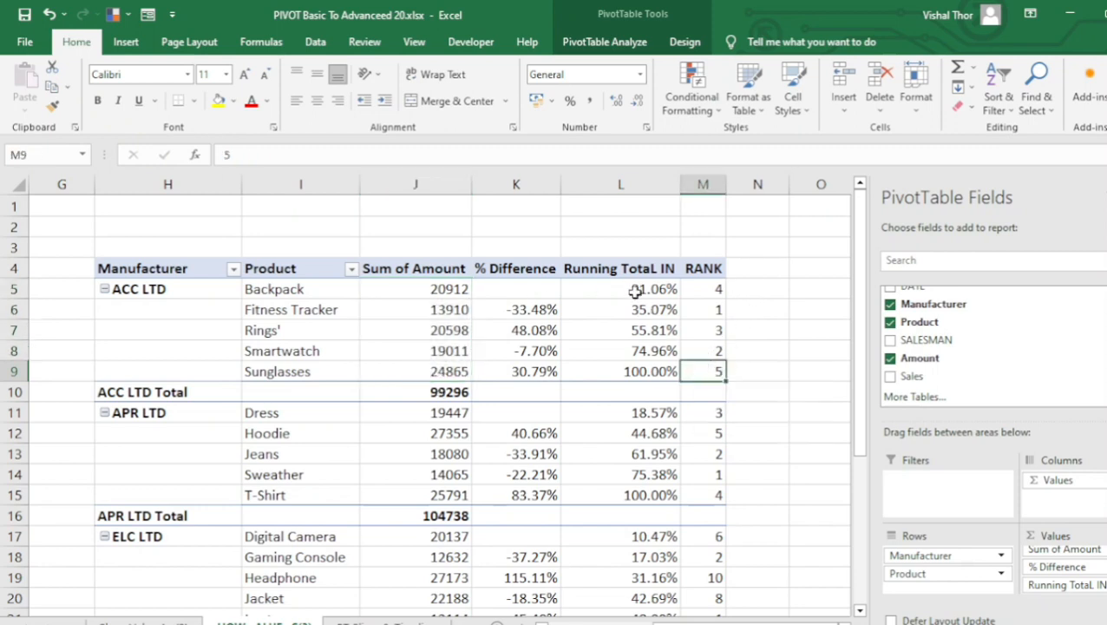
# Change the RANK column's value display to Rank Largest to Smallest.
pyautogui.click(699, 309)
pyautogui.rightClick(702, 309)
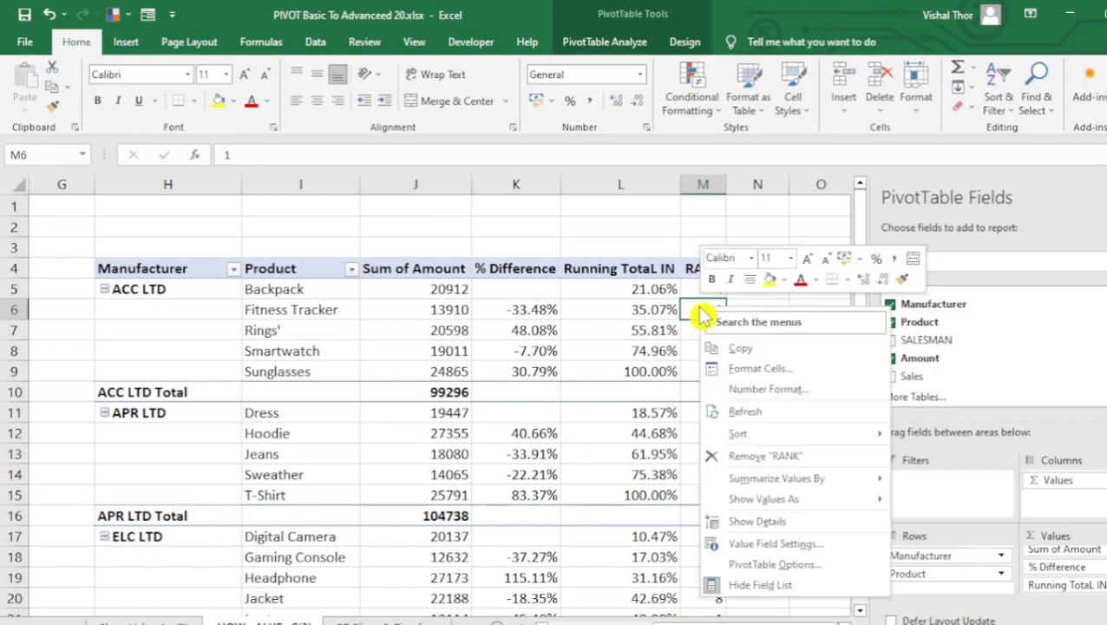
pyautogui.moveTo(778, 499)
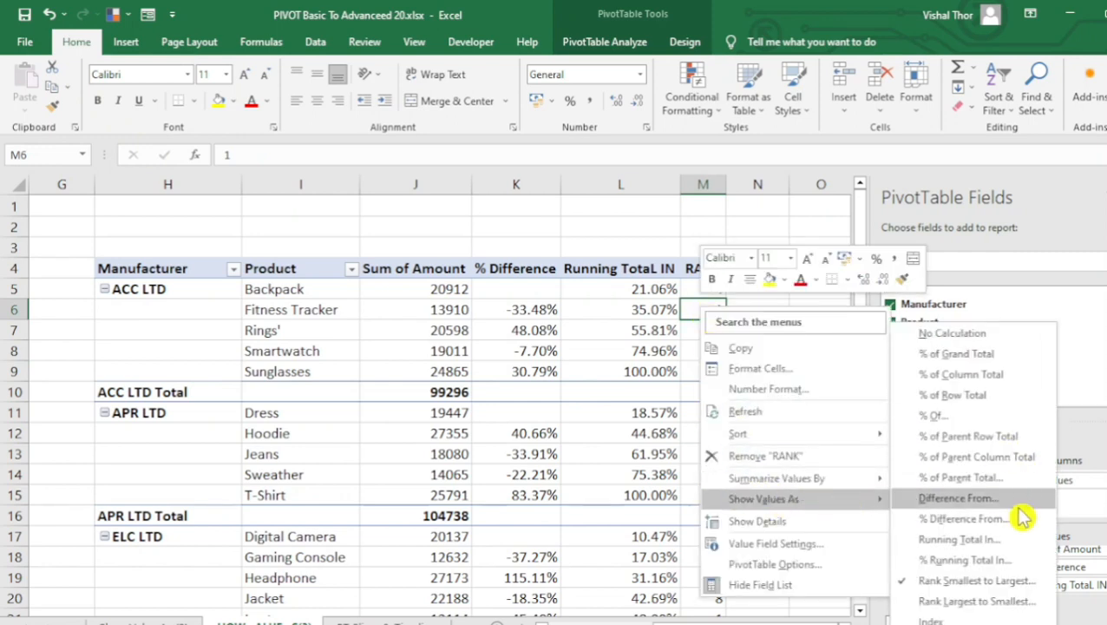
pyautogui.click(999, 602)
pyautogui.click(680, 404)
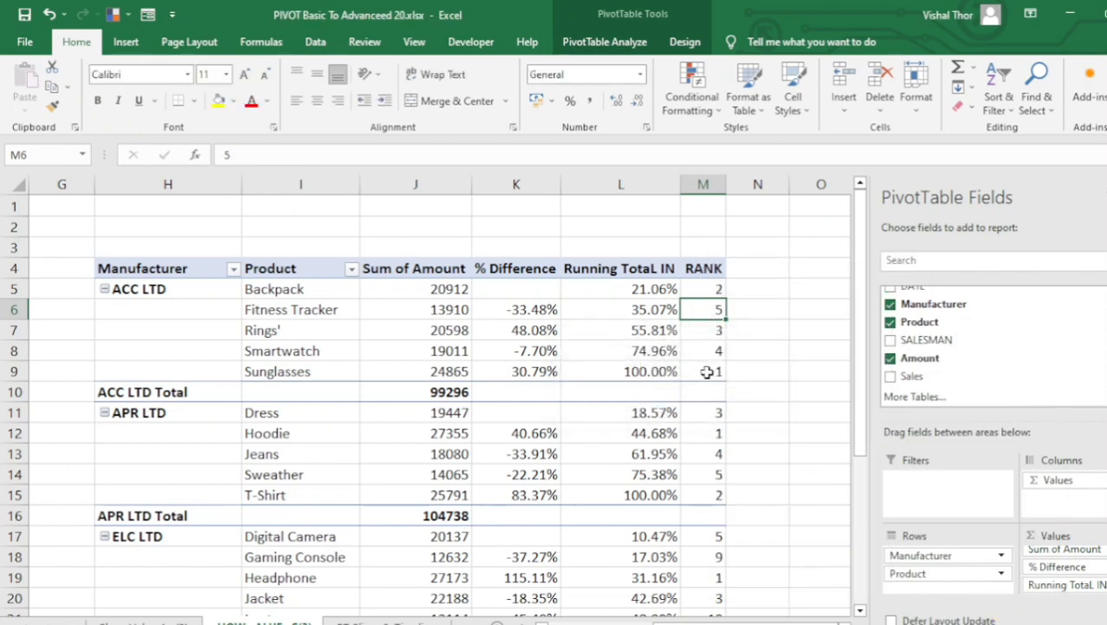
# Compare the descending ranks in the ACC LTD group with the amounts for Sunglasses, Backpack and Rings'.
pyautogui.click(703, 368)
pyautogui.click(422, 375)
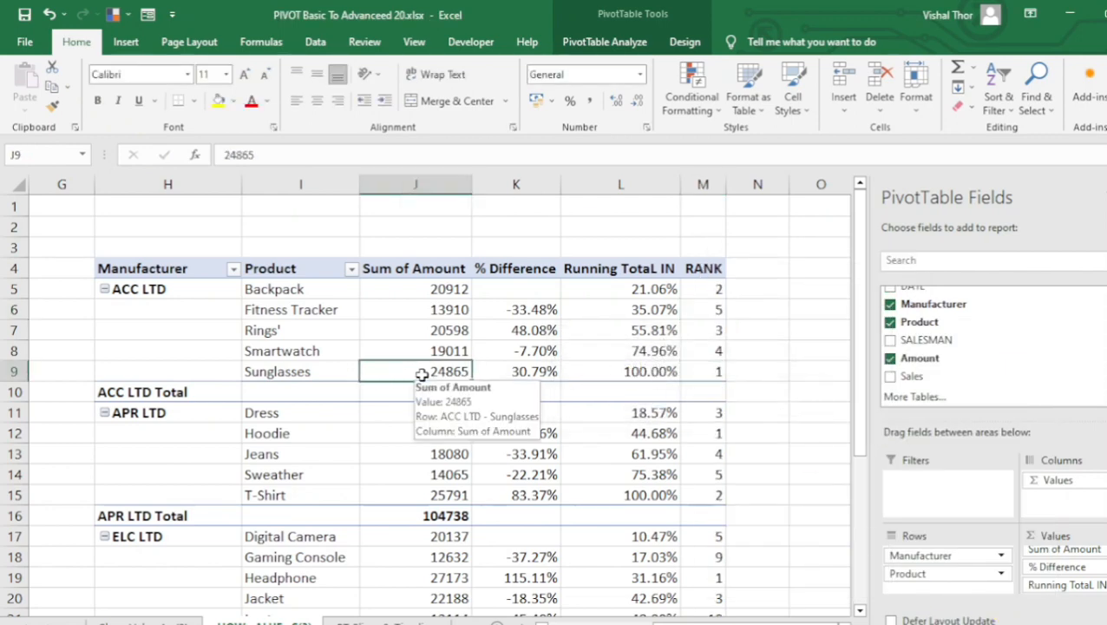
pyautogui.moveTo(438, 289); pyautogui.dragTo(422, 372)
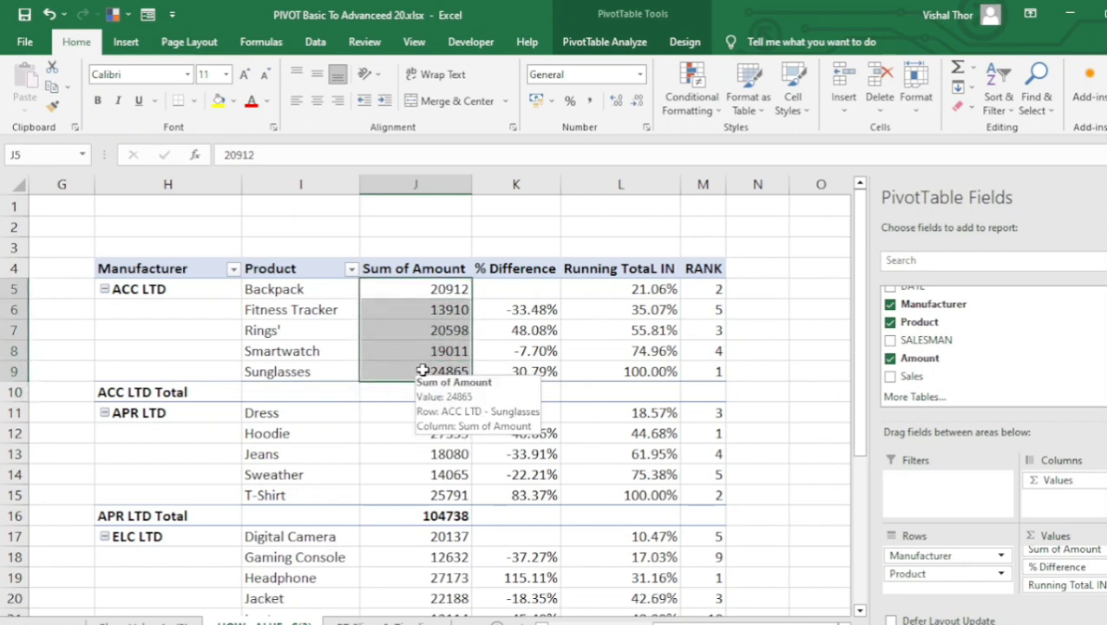
pyautogui.click(445, 368)
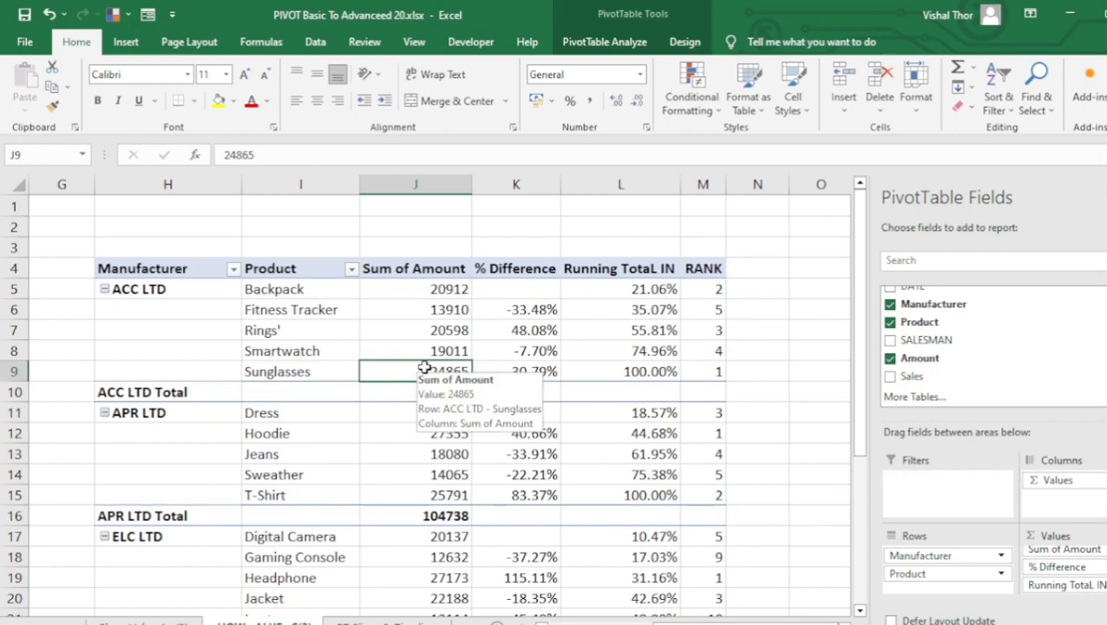
pyautogui.click(699, 370)
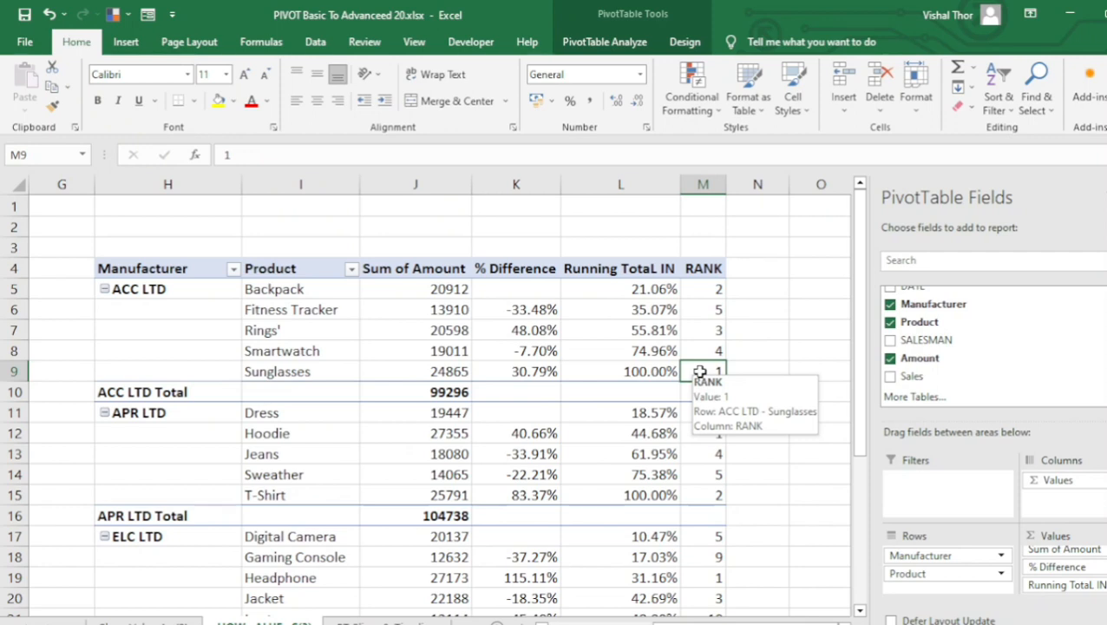
pyautogui.click(432, 293)
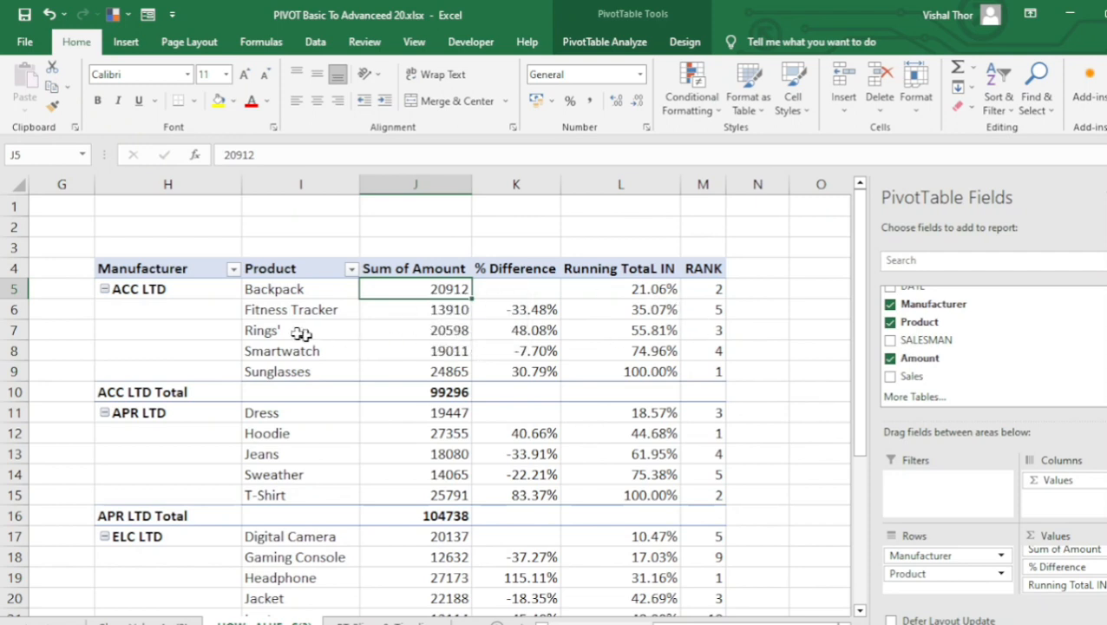
pyautogui.click(438, 330)
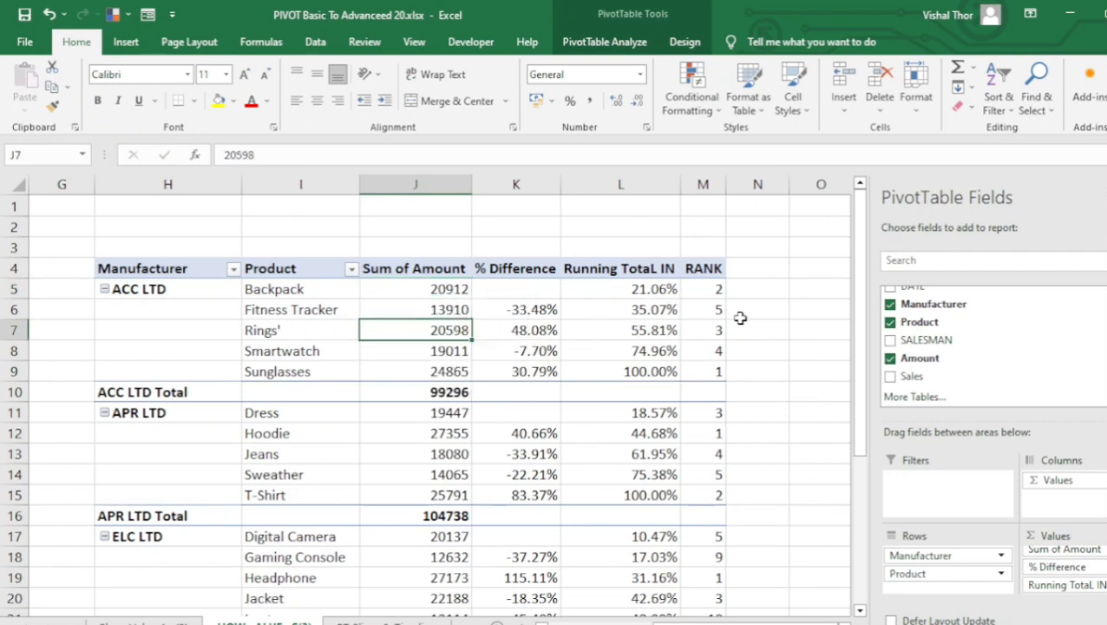
pyautogui.moveTo(713, 288); pyautogui.dragTo(708, 377)
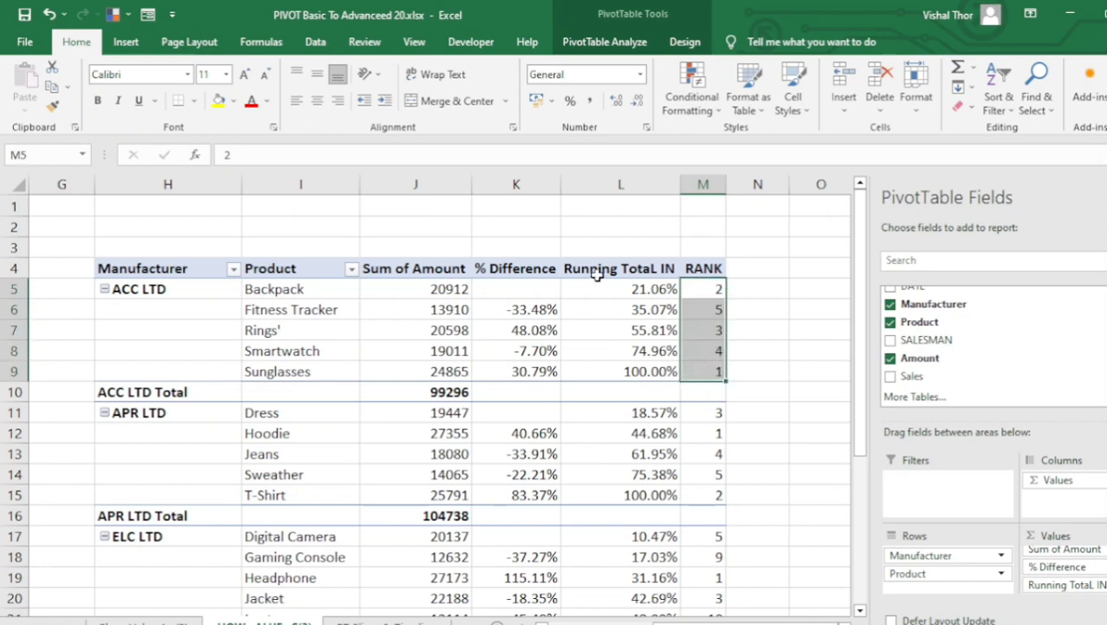
pyautogui.click(621, 356)
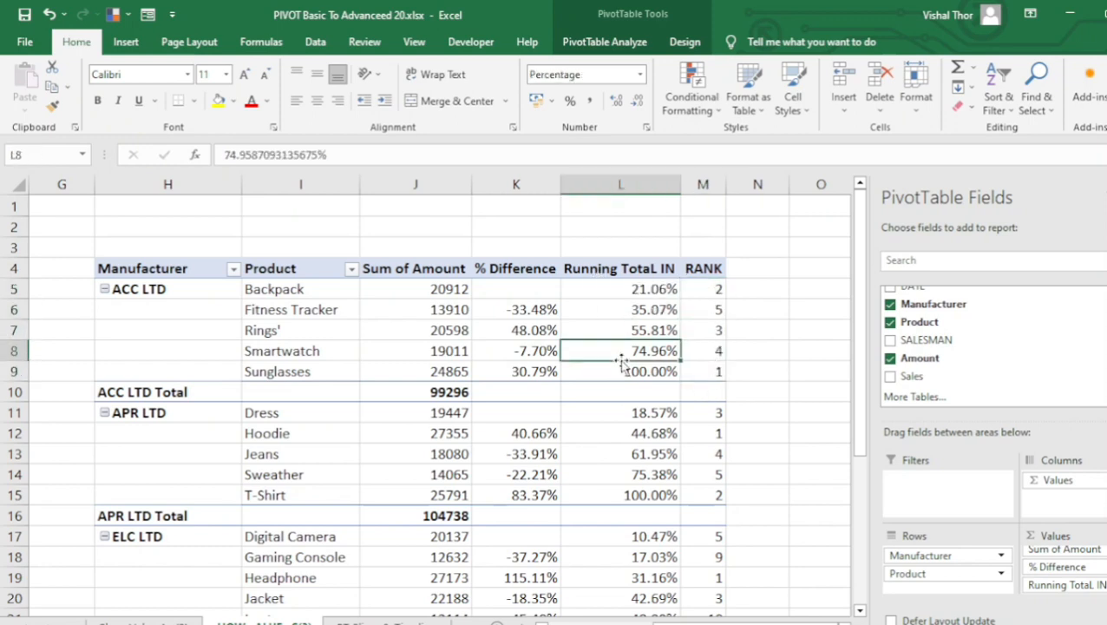
pyautogui.click(497, 452)
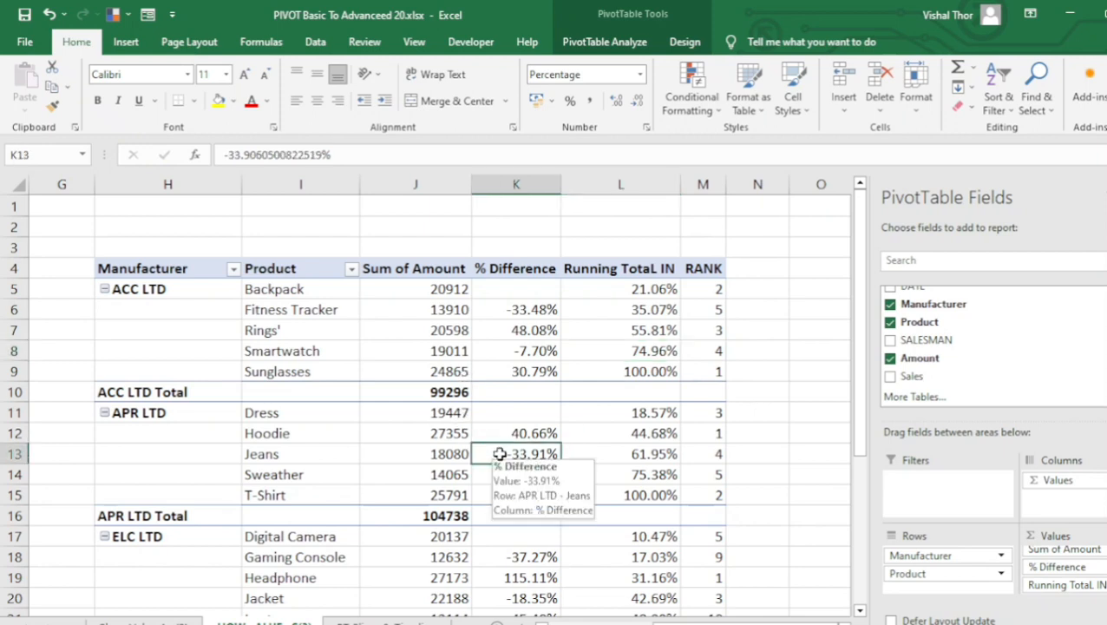
pyautogui.rightClick(500, 454)
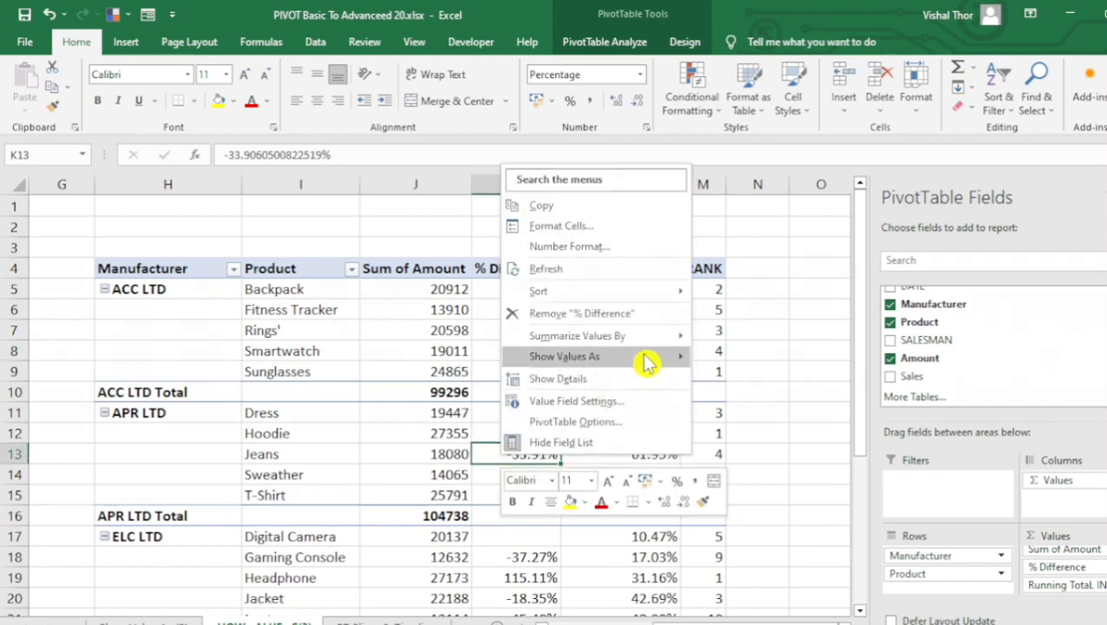
pyautogui.moveTo(644, 357)
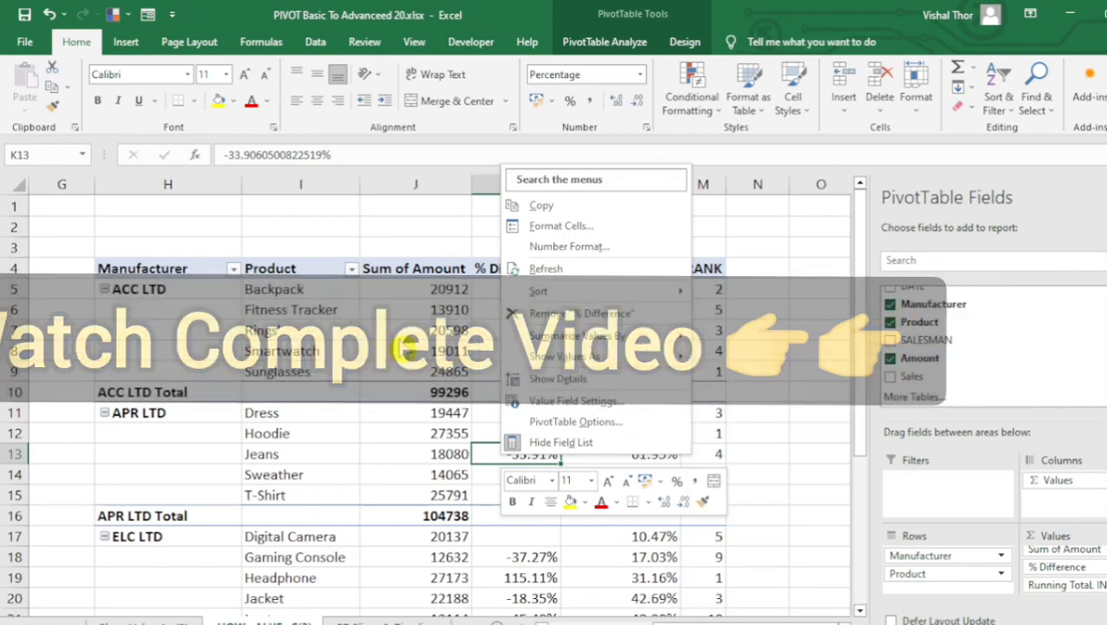
pyautogui.click(401, 340)
pyautogui.moveTo(400, 339)
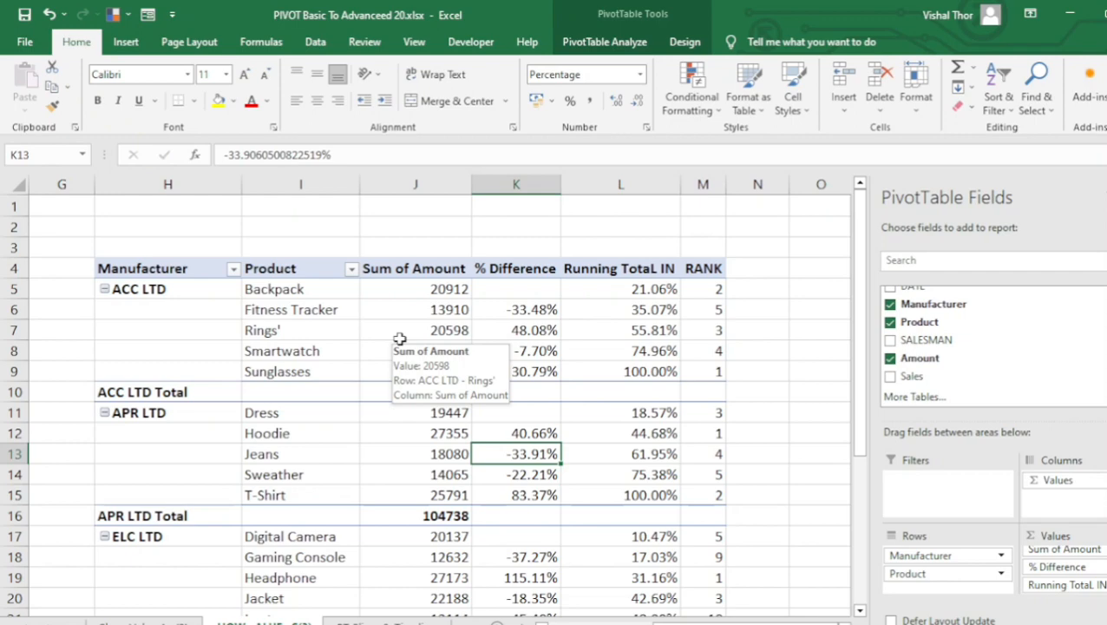